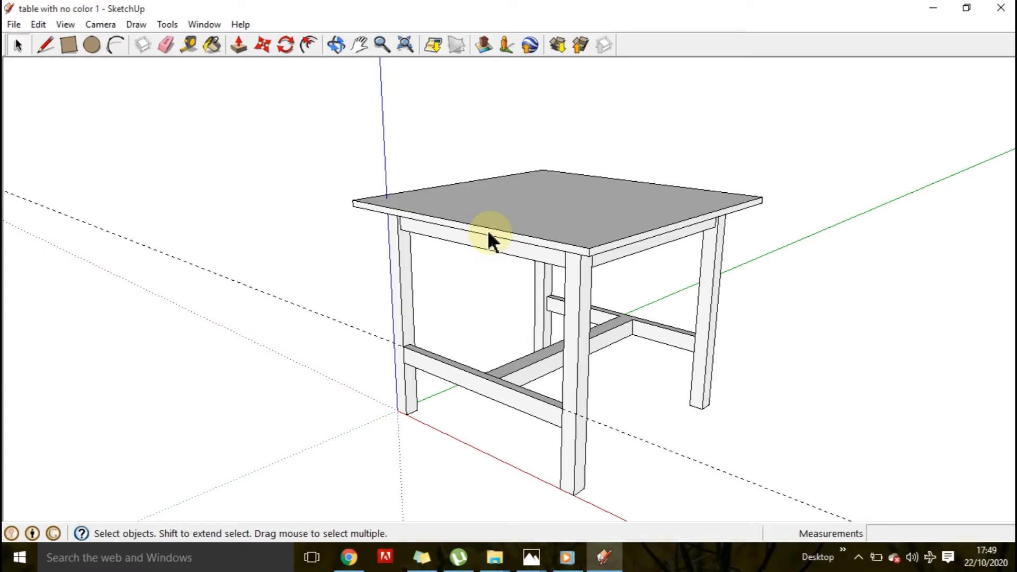
Place a construction guide on the tabletop, 6 cm in from and parallel to its front edge along the red axis.
{"action": "middle_click_drag", "start_coordinate": [509, 246], "coordinate": [694, 318]}
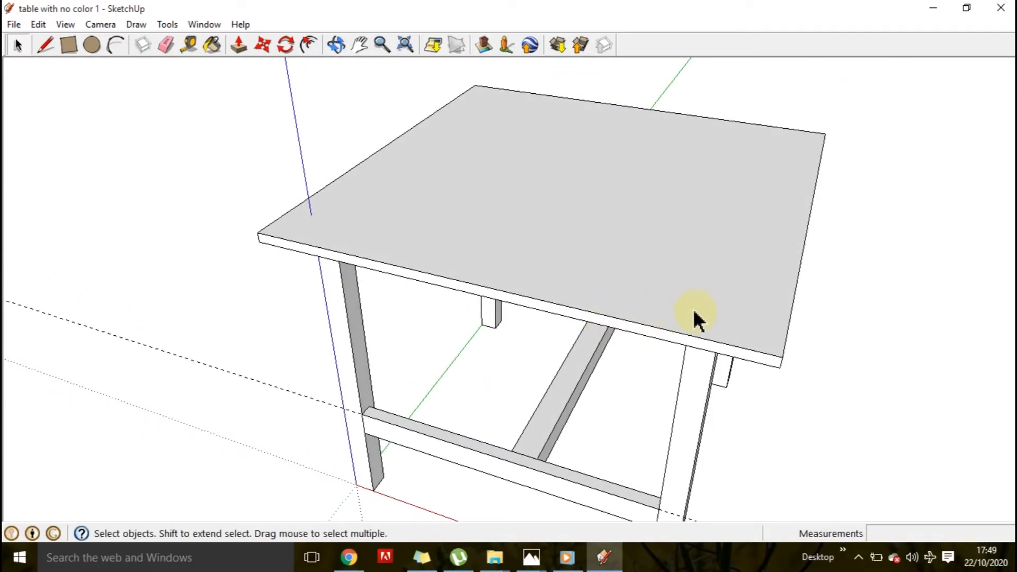
{"action": "middle_click_drag", "start_coordinate": [601, 292], "coordinate": [628, 321]}
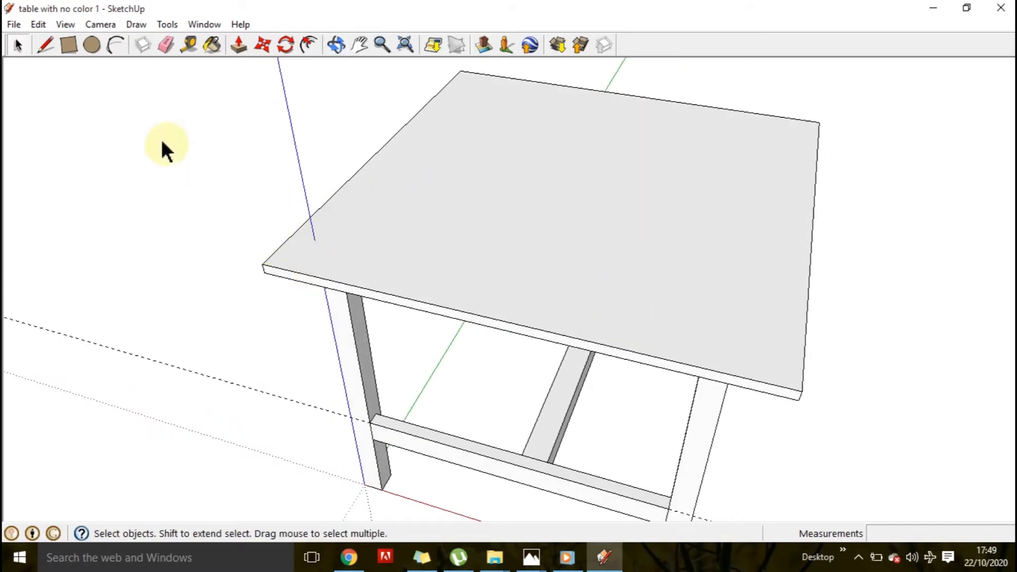
{"action": "left_click", "coordinate": [191, 42]}
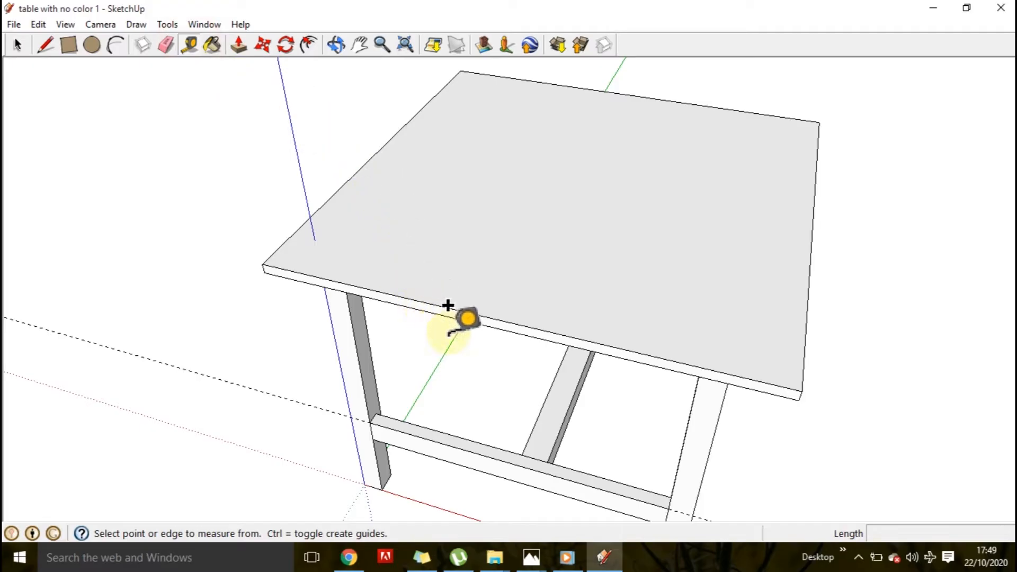
{"action": "scroll", "coordinate": [472, 322], "scroll_direction": "up", "scroll_amount": 2}
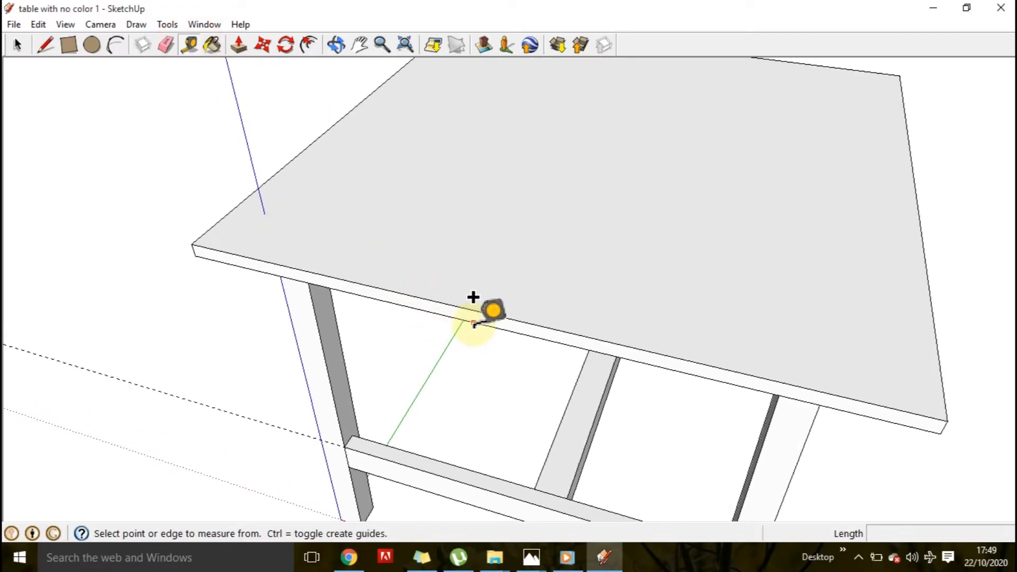
{"action": "left_click", "coordinate": [479, 310]}
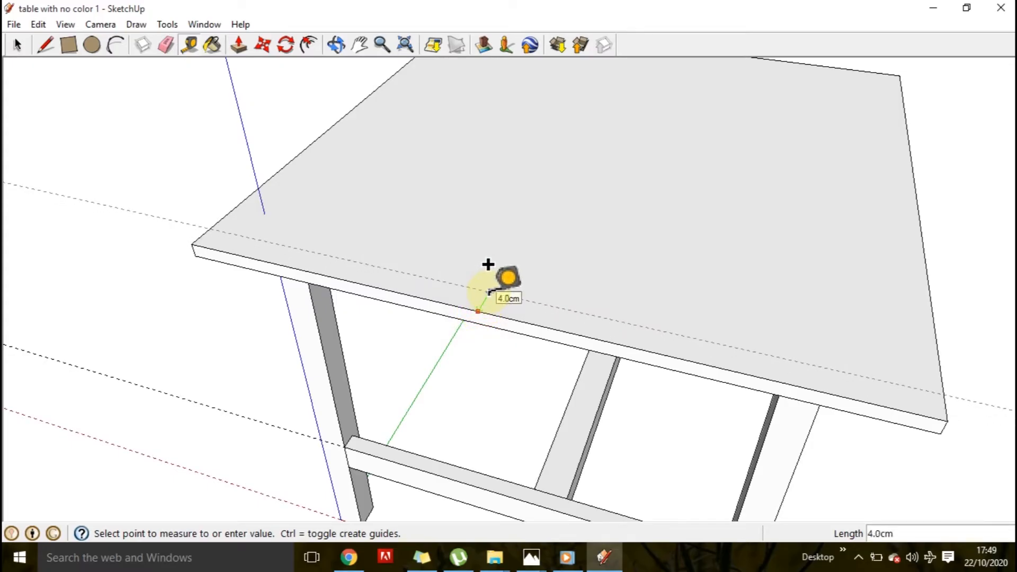
{"action": "left_click", "coordinate": [470, 250]}
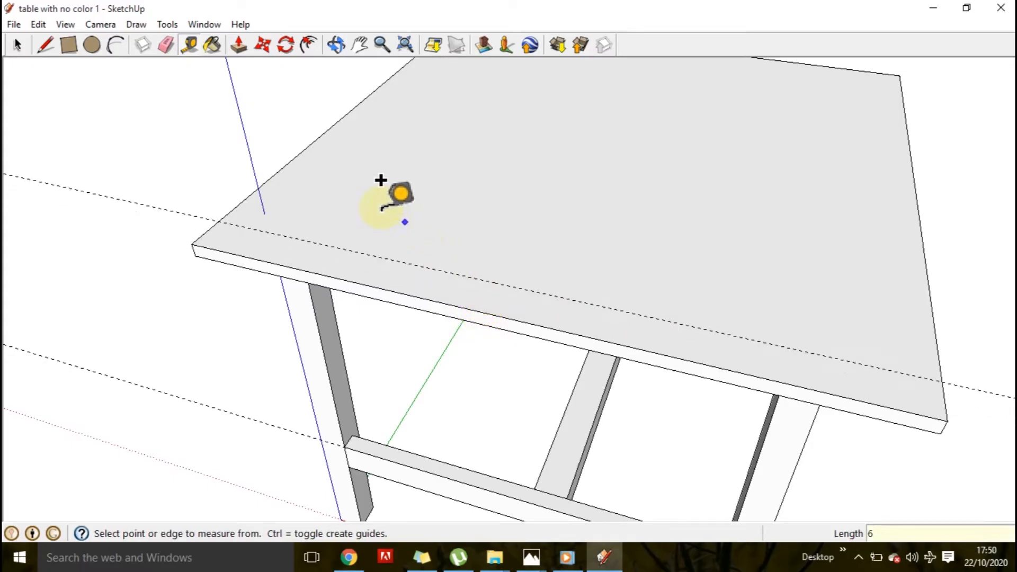
Place guides on the tabletop 6 cm inside each of the two side edges that run along the green axis.
{"action": "left_click", "coordinate": [318, 138]}
{"action": "type", "text": "6"}
{"action": "key", "text": "Return"}
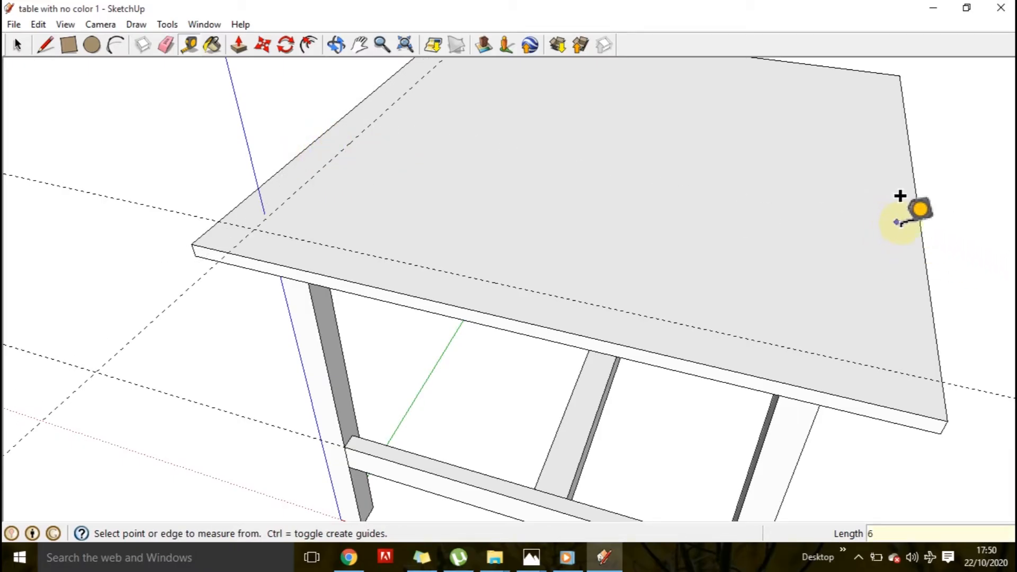
{"action": "left_click", "coordinate": [921, 228]}
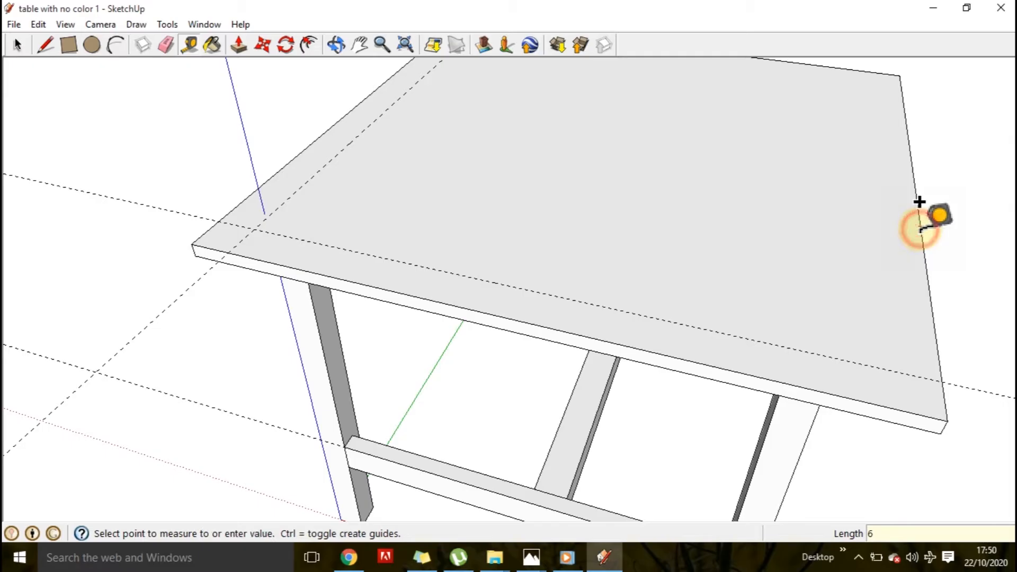
{"action": "left_click", "coordinate": [889, 225]}
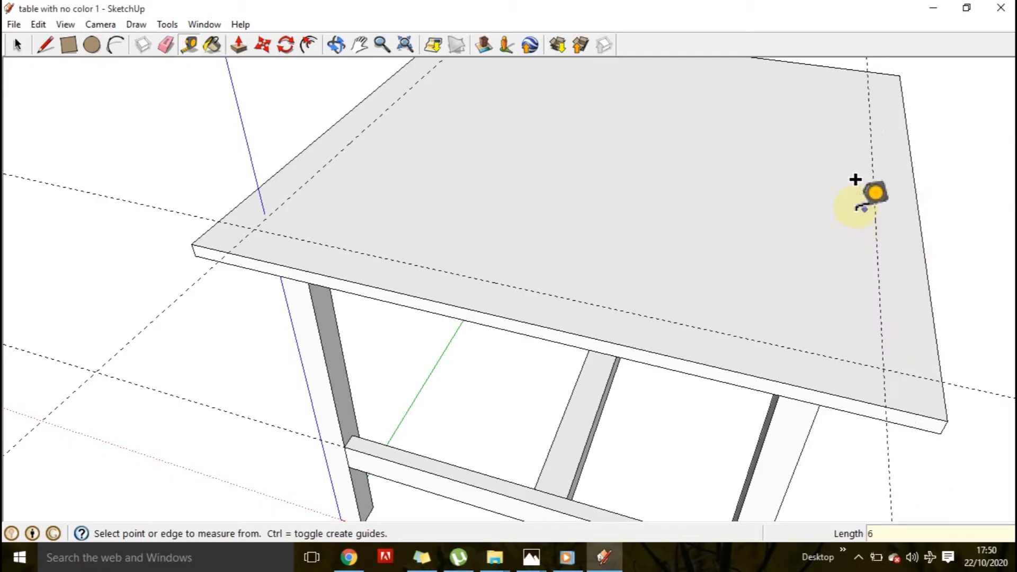
Place a guide inside the tabletop's remaining back edge, parallel to it.
{"action": "scroll", "coordinate": [847, 191], "scroll_direction": "down", "scroll_amount": 3}
{"action": "middle_click_drag", "start_coordinate": [886, 170], "coordinate": [519, 212]}
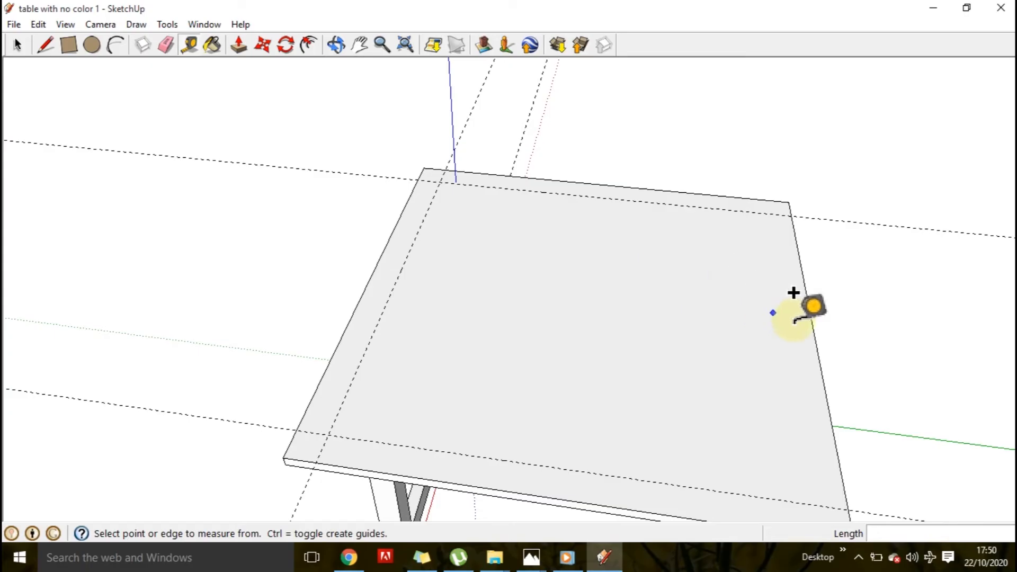
{"action": "left_click", "coordinate": [814, 332]}
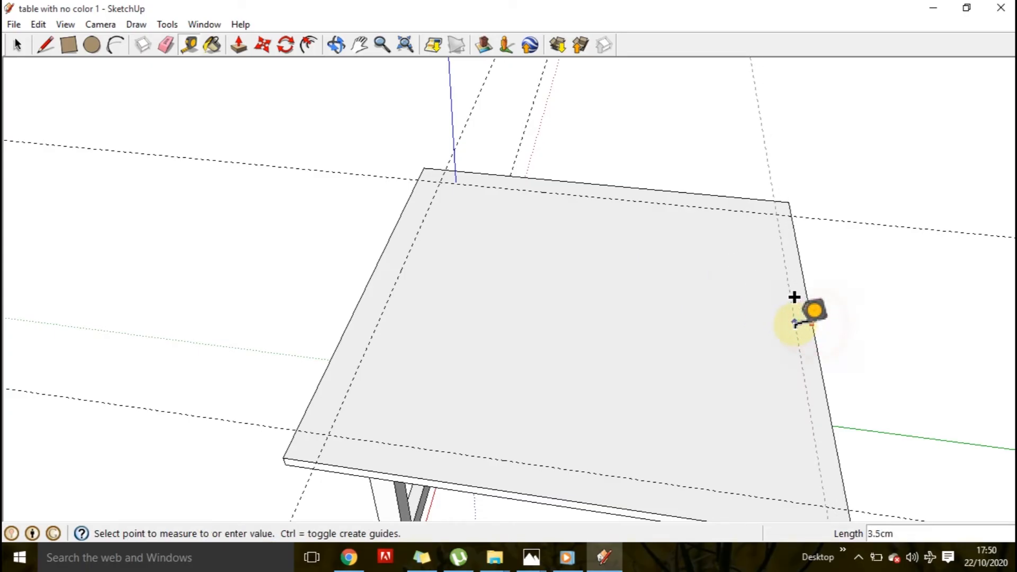
{"action": "left_click", "coordinate": [788, 297]}
Draw a rounding arc across the tabletop corner farthest from the origin, between the points where the guides cross its edges.
{"action": "scroll", "coordinate": [790, 275], "scroll_direction": "down", "scroll_amount": 4}
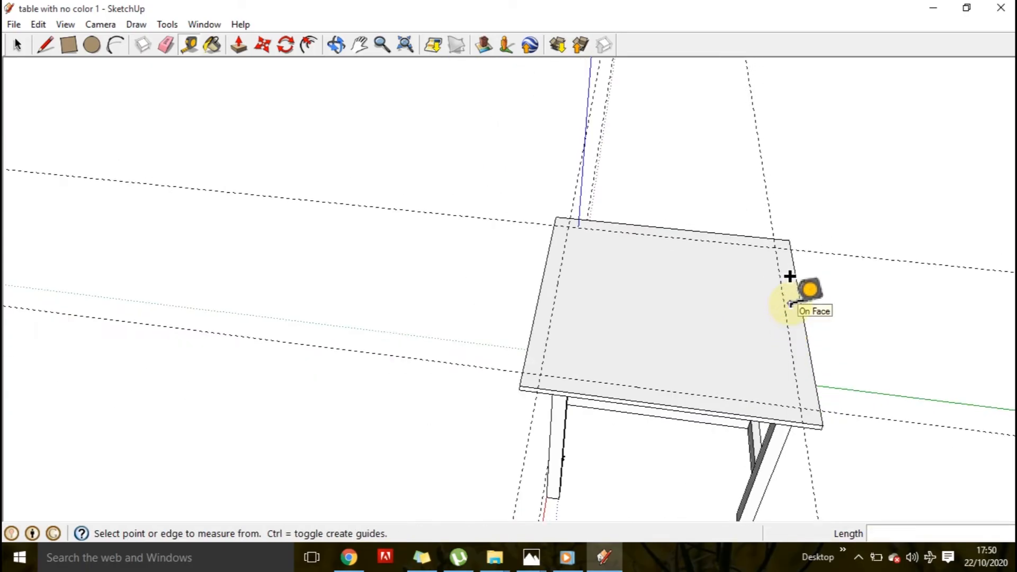
{"action": "middle_click_drag", "start_coordinate": [859, 391], "coordinate": [691, 323]}
{"action": "scroll", "coordinate": [674, 286], "scroll_direction": "down", "scroll_amount": 5}
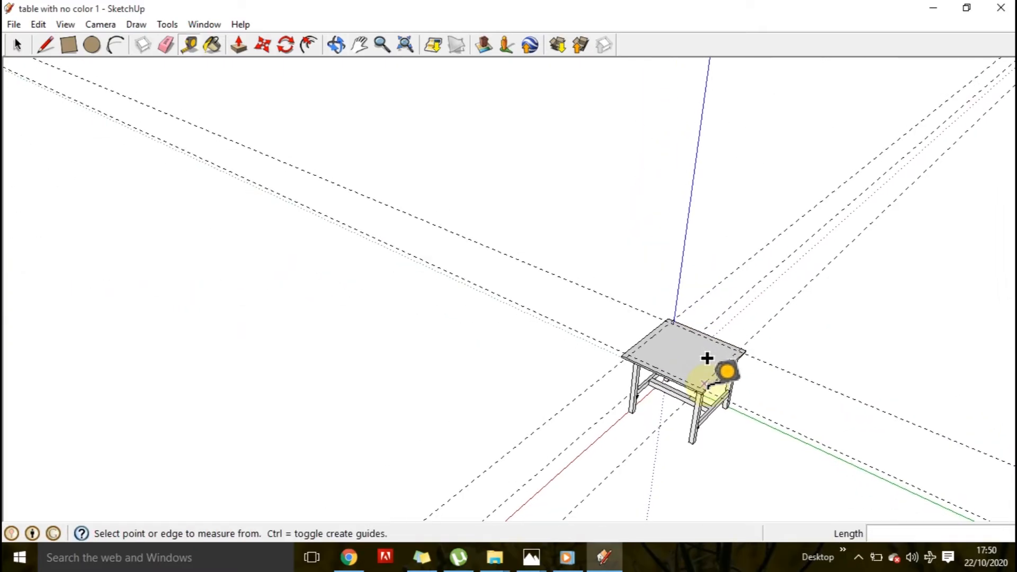
{"action": "scroll", "coordinate": [721, 411], "scroll_direction": "up", "scroll_amount": 6}
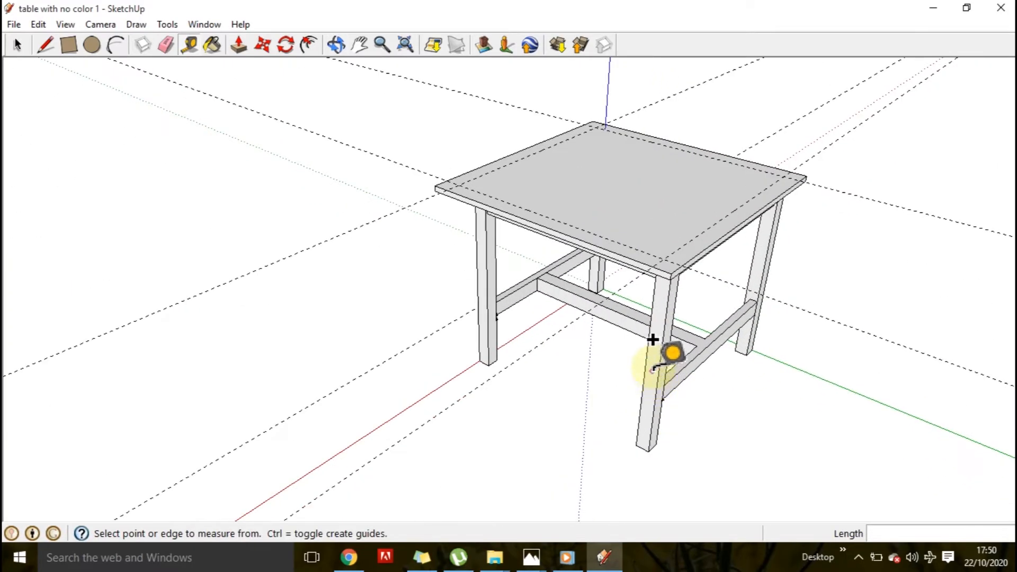
{"action": "scroll", "coordinate": [684, 274], "scroll_direction": "up", "scroll_amount": 6}
{"action": "middle_click_drag", "start_coordinate": [645, 200], "coordinate": [641, 281]}
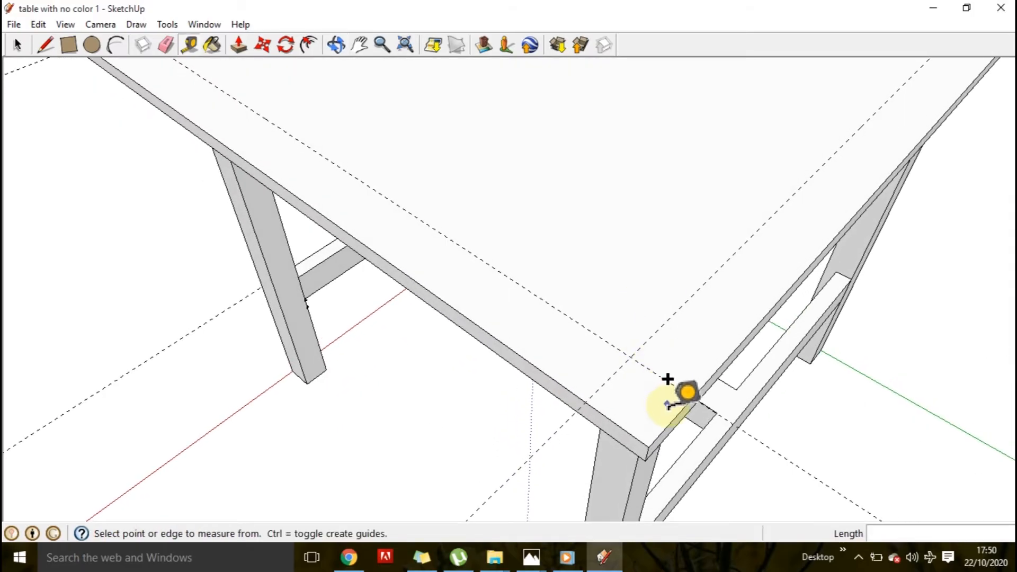
{"action": "scroll", "coordinate": [665, 373], "scroll_direction": "up", "scroll_amount": 2}
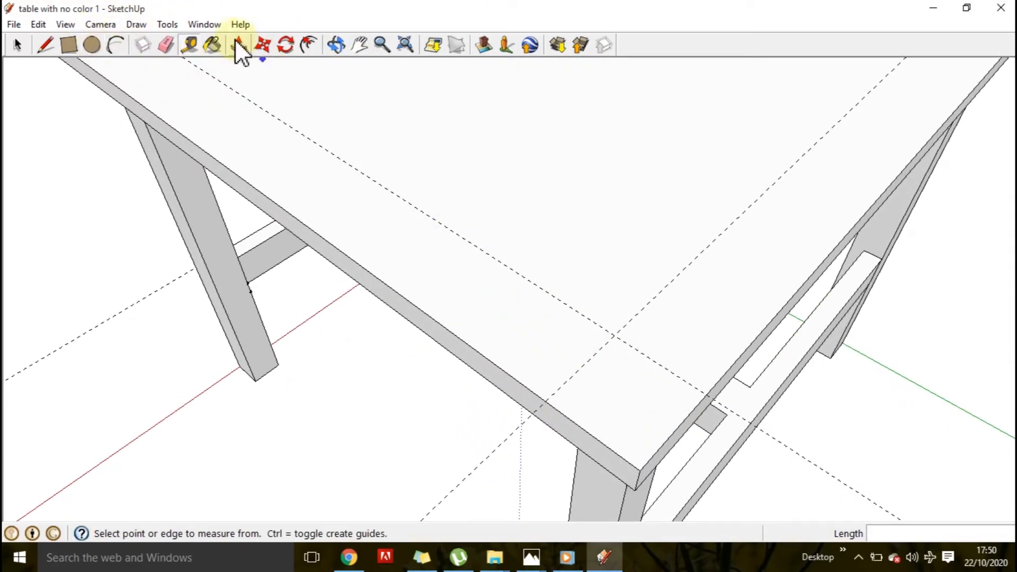
{"action": "left_click", "coordinate": [119, 44]}
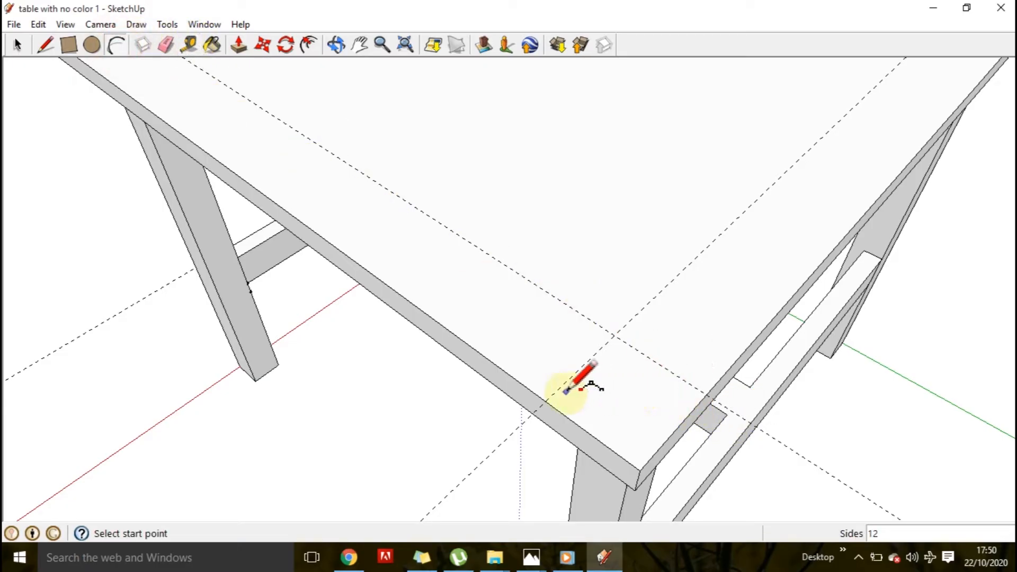
{"action": "left_click", "coordinate": [545, 401]}
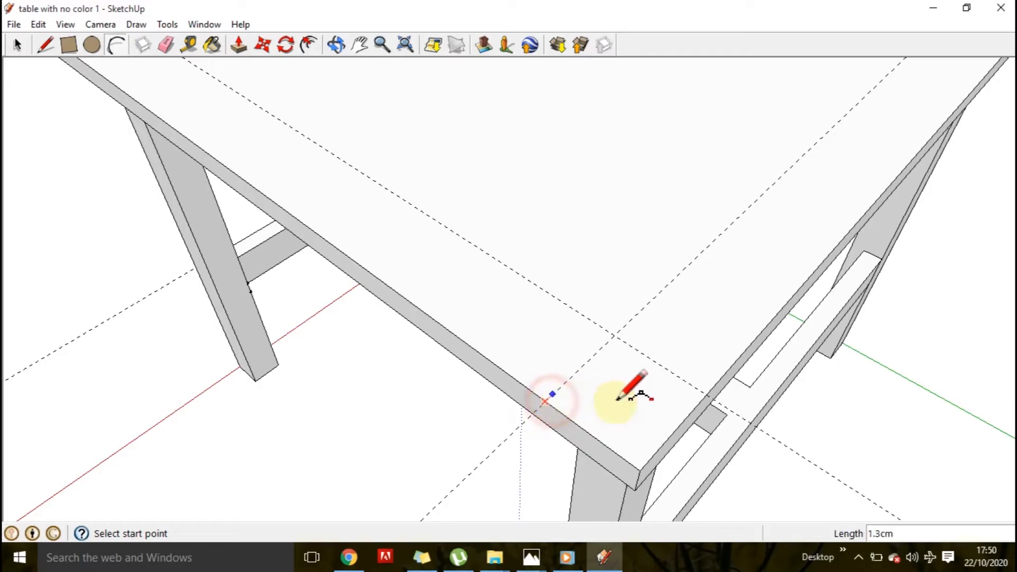
{"action": "left_click", "coordinate": [707, 394]}
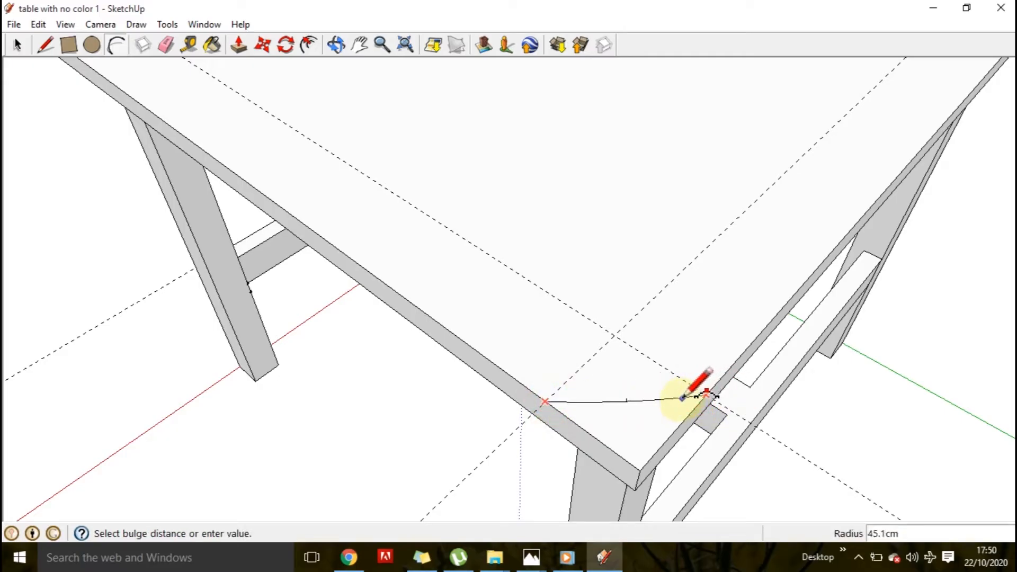
{"action": "left_click", "coordinate": [668, 424]}
Push the corner piece outside the arc down 2 cm through the tabletop to cut it away.
{"action": "scroll", "coordinate": [665, 426], "scroll_direction": "down", "scroll_amount": 2}
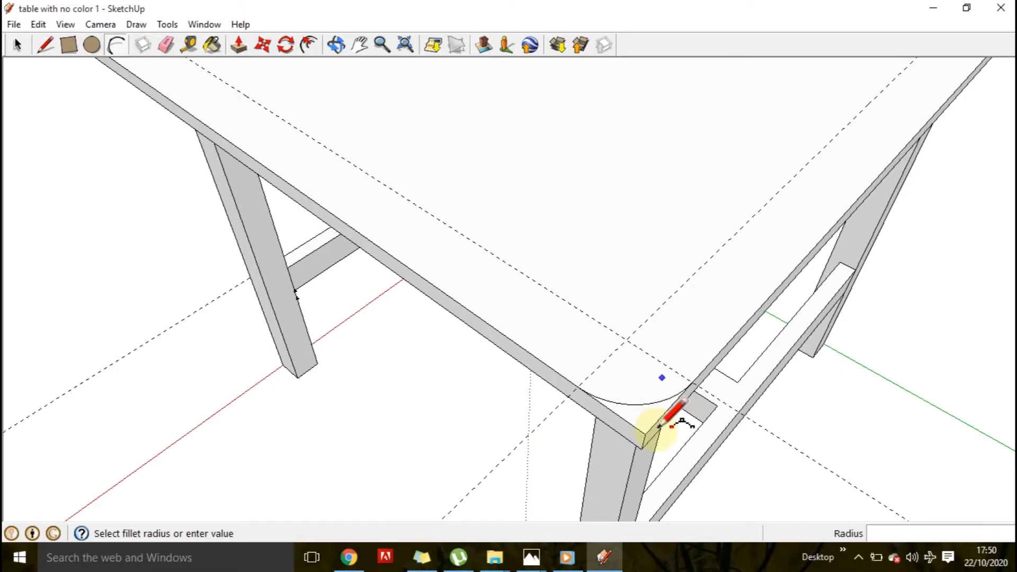
{"action": "scroll", "coordinate": [636, 473], "scroll_direction": "down", "scroll_amount": 2}
{"action": "scroll", "coordinate": [643, 472], "scroll_direction": "up", "scroll_amount": 4}
{"action": "scroll", "coordinate": [686, 205], "scroll_direction": "up", "scroll_amount": 1}
{"action": "scroll", "coordinate": [681, 256], "scroll_direction": "down", "scroll_amount": 2}
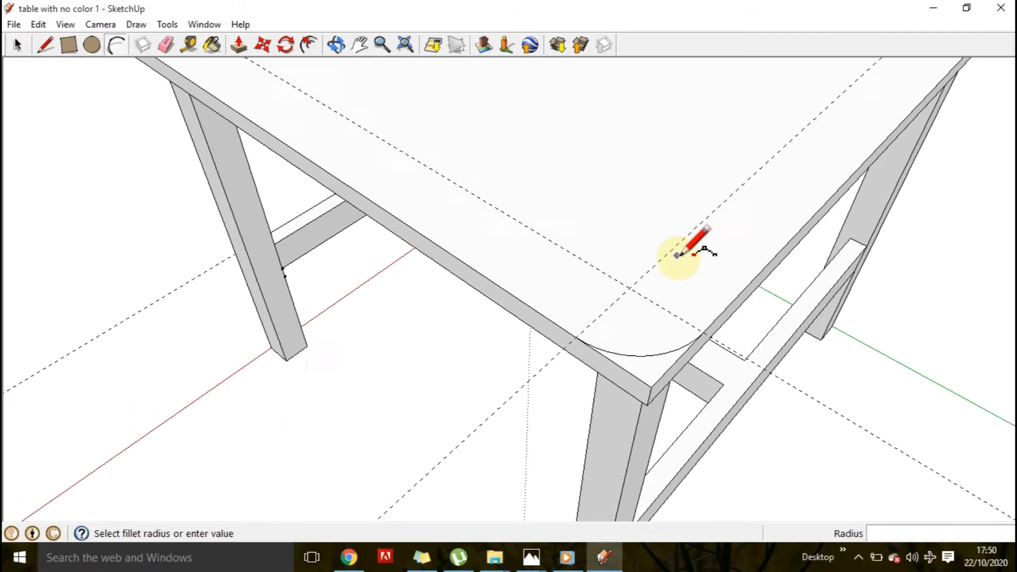
{"action": "scroll", "coordinate": [675, 467], "scroll_direction": "up", "scroll_amount": 3}
{"action": "scroll", "coordinate": [630, 322], "scroll_direction": "down", "scroll_amount": 1}
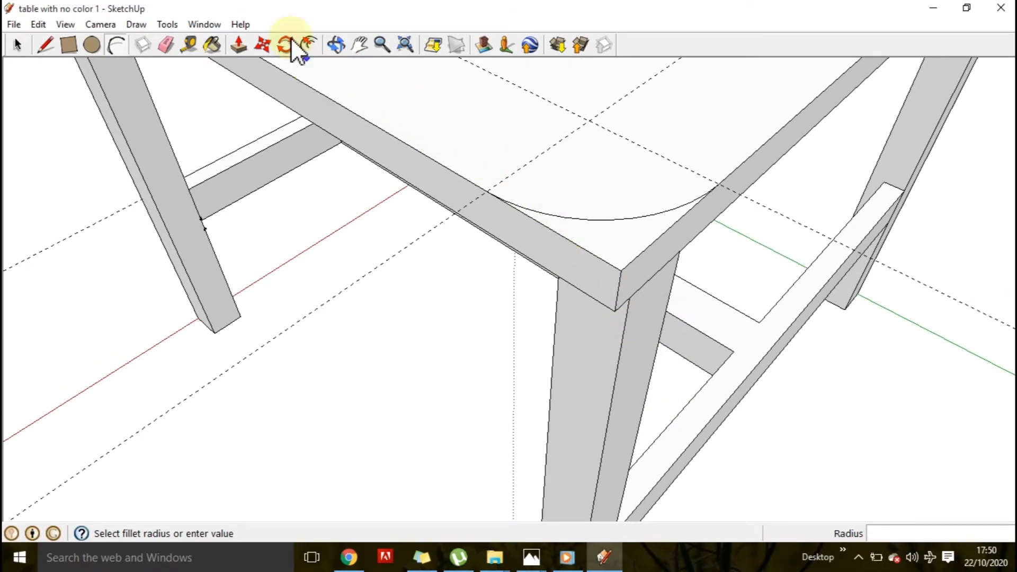
{"action": "left_click", "coordinate": [240, 42]}
{"action": "left_click_drag", "start_coordinate": [626, 258], "coordinate": [779, 230]}
{"action": "scroll", "coordinate": [778, 239], "scroll_direction": "down", "scroll_amount": 5}
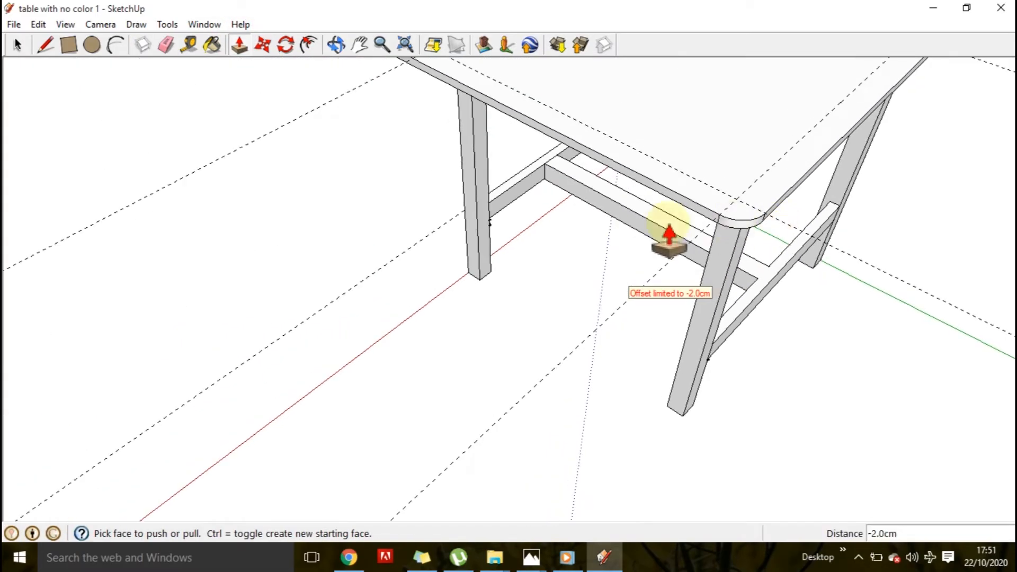
Draw an arc with a 6 cm radius across the tabletop corner above the red-axis leg, between the guide crossings on its edges.
{"action": "middle_click_drag", "start_coordinate": [526, 239], "coordinate": [774, 270]}
{"action": "scroll", "coordinate": [772, 255], "scroll_direction": "down", "scroll_amount": 2}
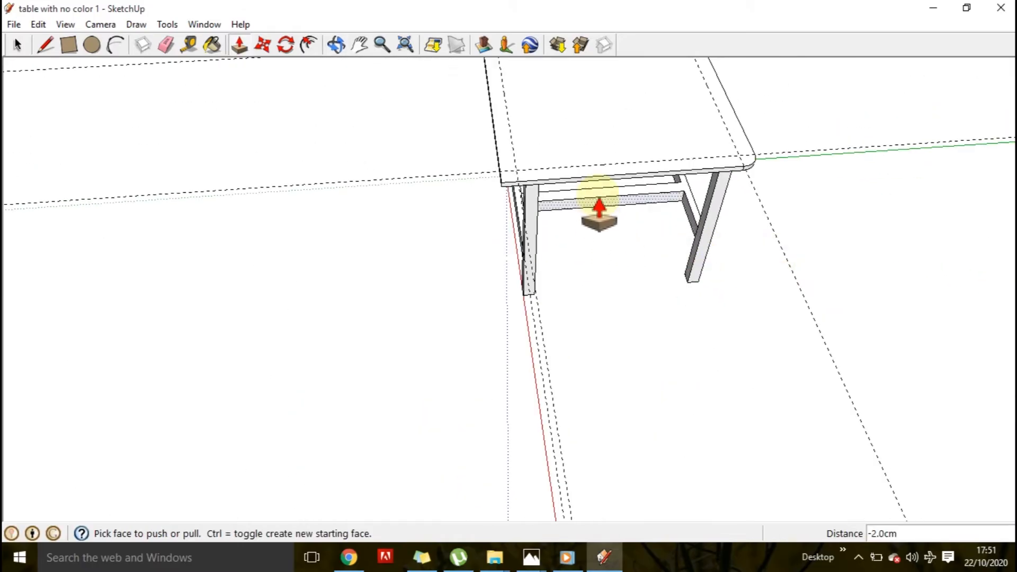
{"action": "scroll", "coordinate": [589, 179], "scroll_direction": "up", "scroll_amount": 3}
{"action": "mouse_move", "coordinate": [477, 202]}
{"action": "middle_mouse_down"}
{"action": "mouse_move", "coordinate": [621, 204]}
{"action": "mouse_move", "coordinate": [465, 197]}
{"action": "middle_mouse_up"}
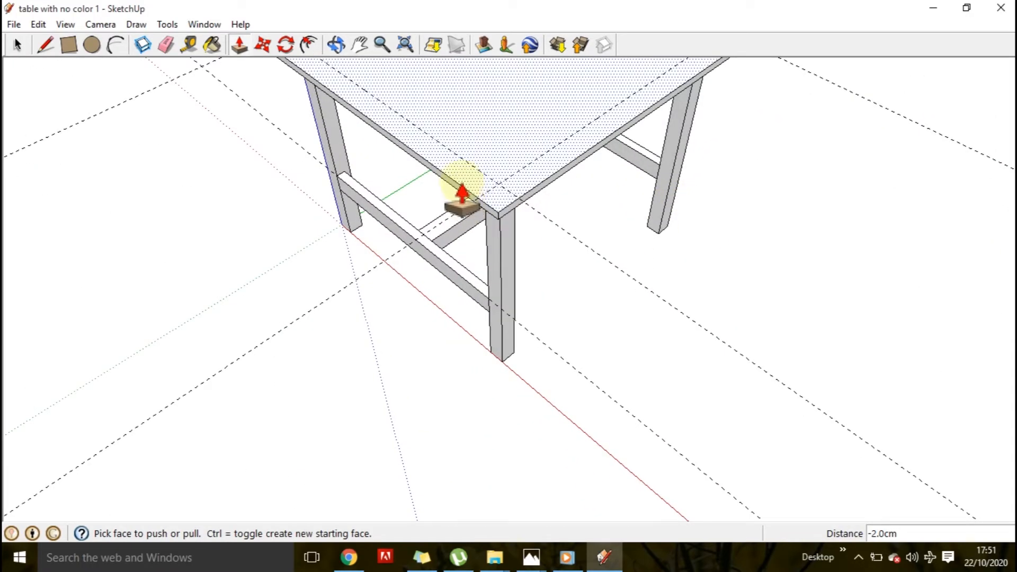
{"action": "scroll", "coordinate": [484, 197], "scroll_direction": "up", "scroll_amount": 5}
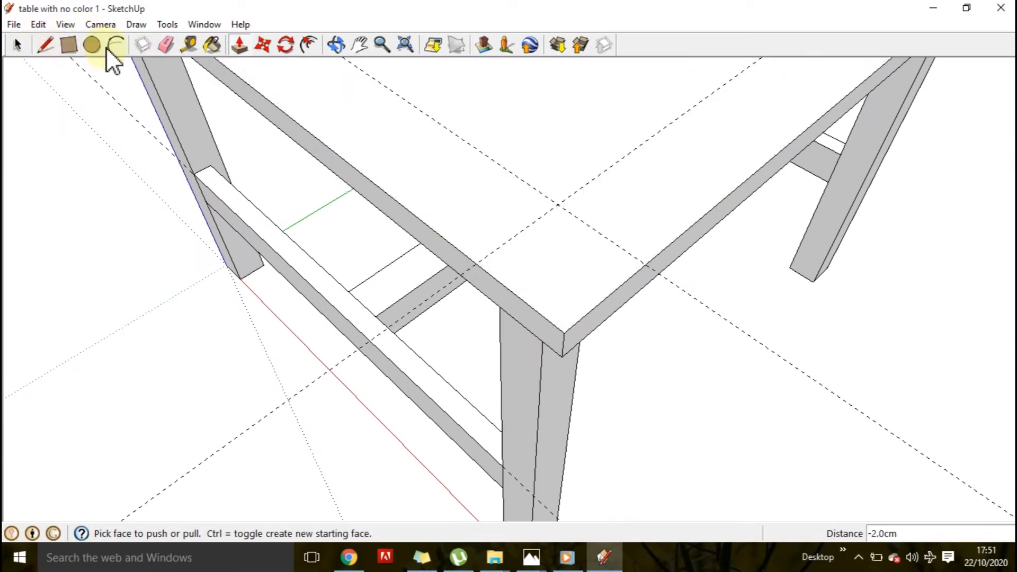
{"action": "left_click", "coordinate": [113, 43]}
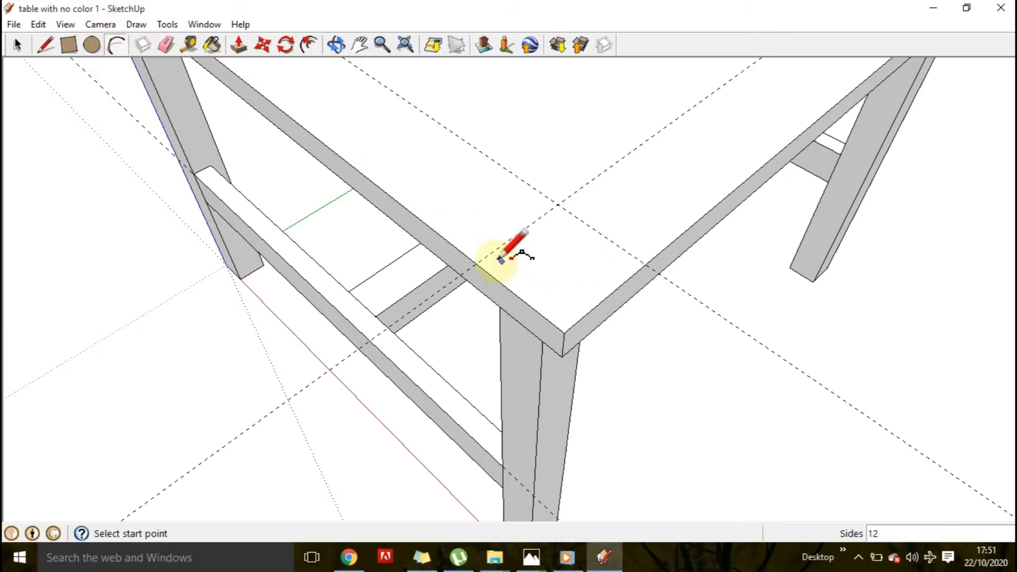
{"action": "left_click", "coordinate": [477, 263]}
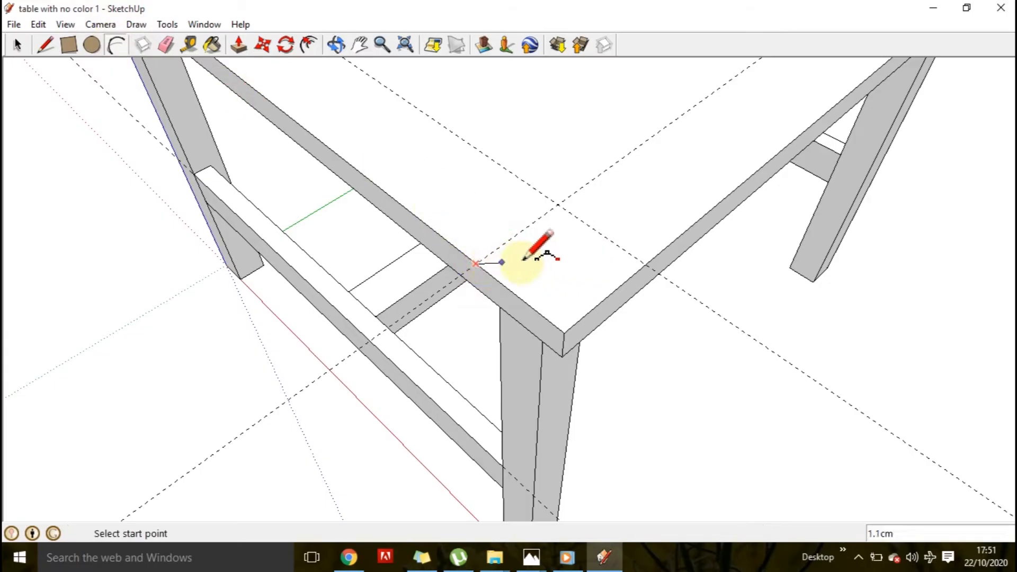
{"action": "left_click", "coordinate": [648, 264]}
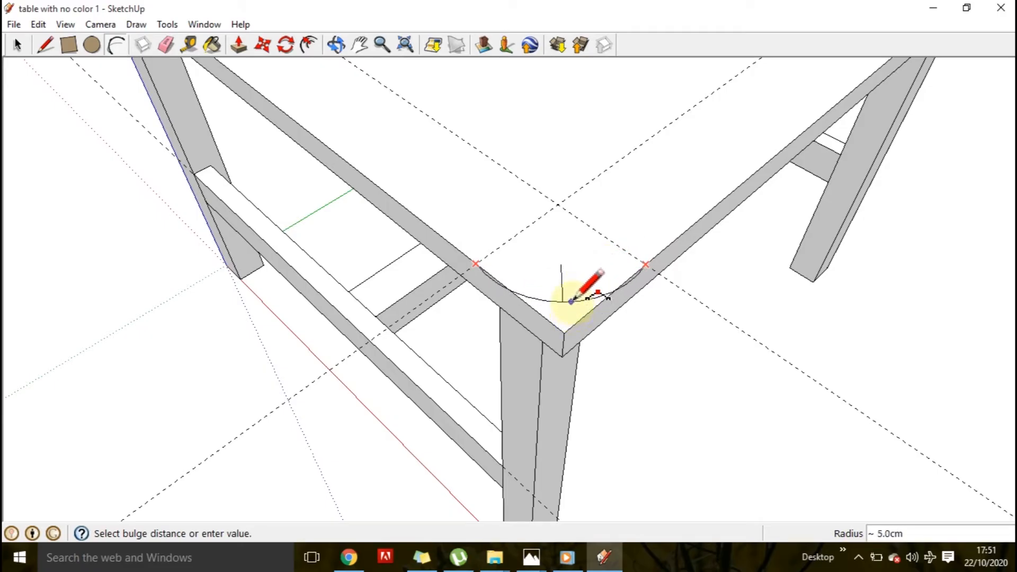
{"action": "left_click", "coordinate": [577, 291]}
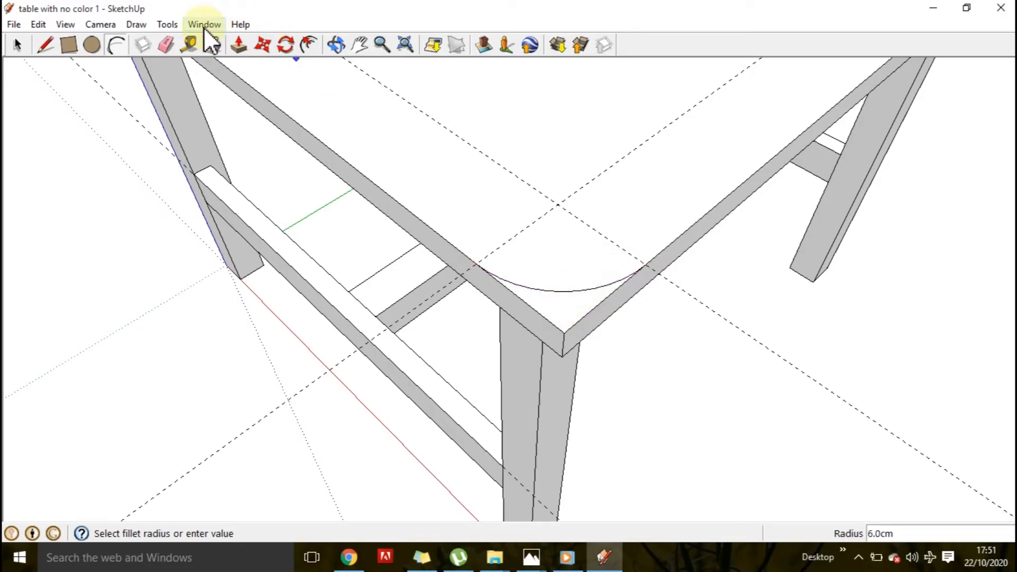
Push the red-axis corner's outer piece down 2 cm through the tabletop to round the corner.
{"action": "left_click", "coordinate": [239, 45]}
{"action": "scroll", "coordinate": [636, 284], "scroll_direction": "up", "scroll_amount": 2}
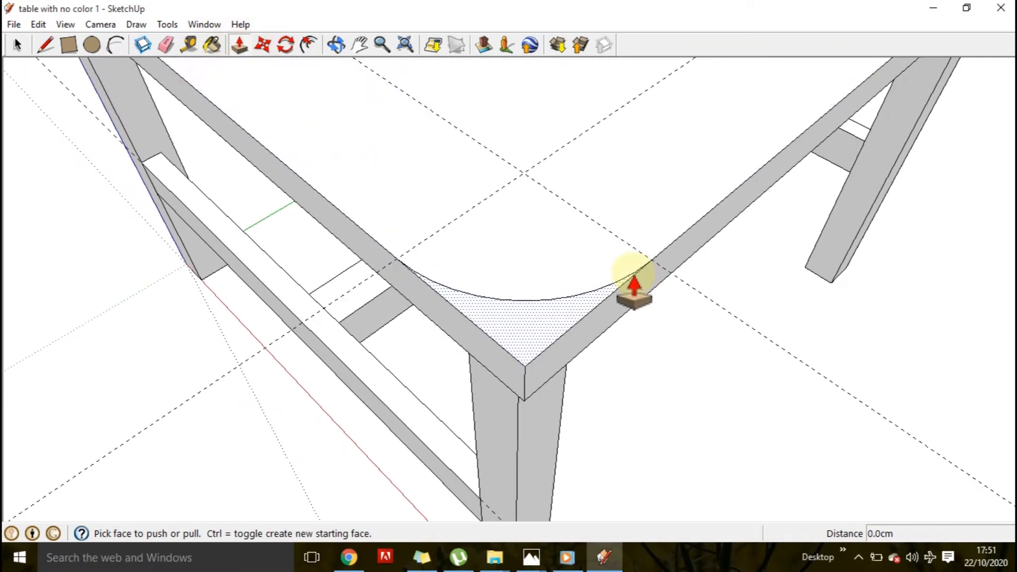
{"action": "left_click", "coordinate": [556, 344]}
{"action": "left_click", "coordinate": [560, 389]}
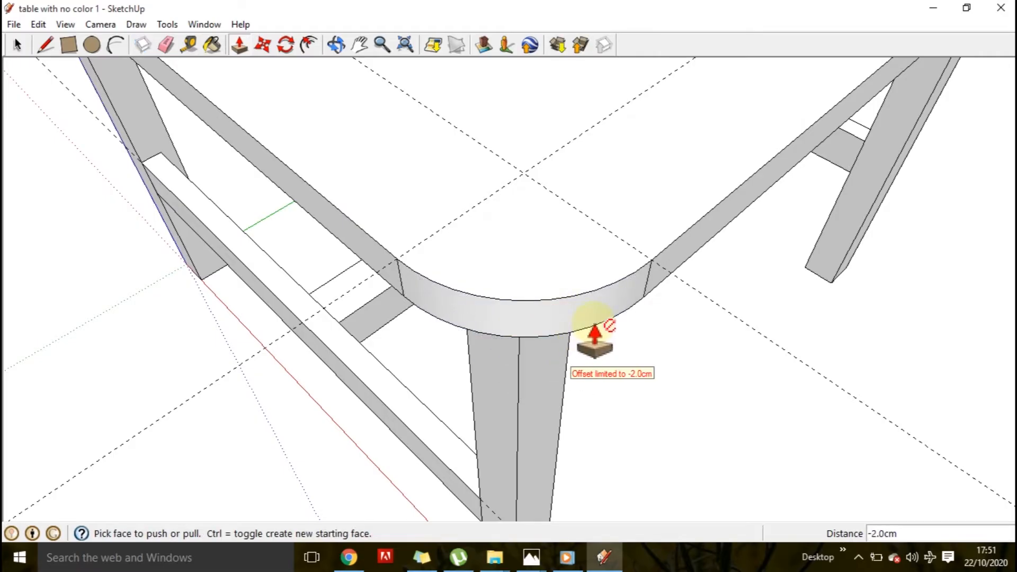
Draw an arc with a 6 cm radius across the tabletop corner above the origin leg, between the guide crossings on its edges.
{"action": "scroll", "coordinate": [779, 342], "scroll_direction": "down", "scroll_amount": 3}
{"action": "scroll", "coordinate": [452, 268], "scroll_direction": "down", "scroll_amount": 4}
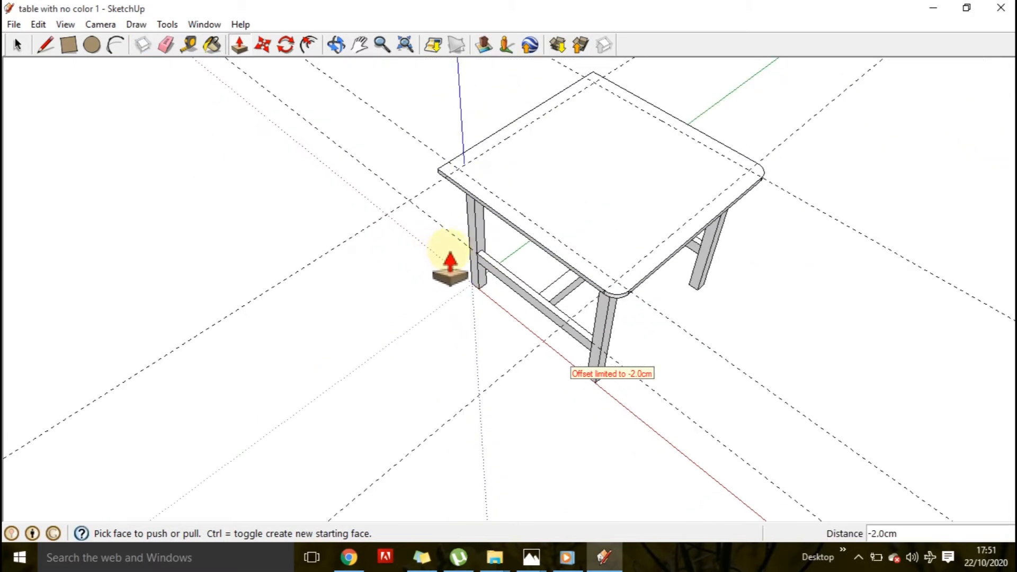
{"action": "middle_click_drag", "start_coordinate": [391, 209], "coordinate": [710, 229]}
{"action": "middle_click_drag", "start_coordinate": [348, 246], "coordinate": [556, 228]}
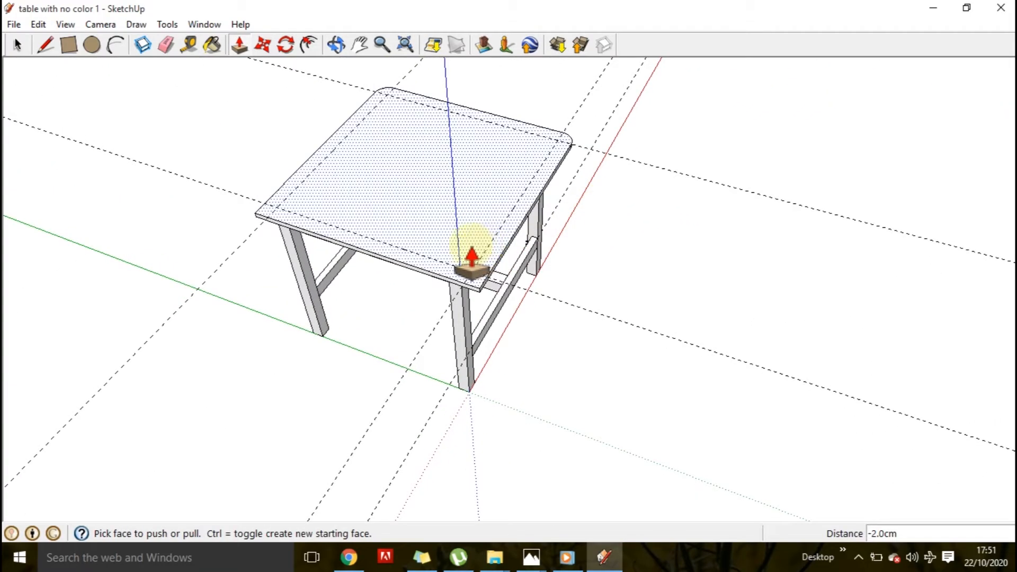
{"action": "scroll", "coordinate": [441, 268], "scroll_direction": "up", "scroll_amount": 3}
{"action": "scroll", "coordinate": [442, 269], "scroll_direction": "up", "scroll_amount": 2}
{"action": "scroll", "coordinate": [479, 291], "scroll_direction": "up", "scroll_amount": 4}
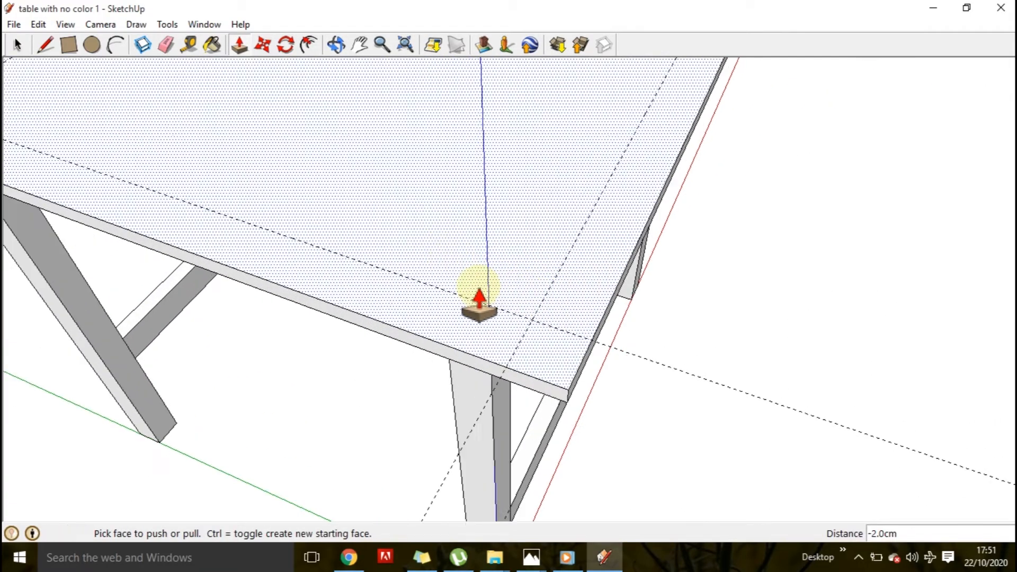
{"action": "middle_click_drag", "start_coordinate": [497, 312], "coordinate": [465, 249]}
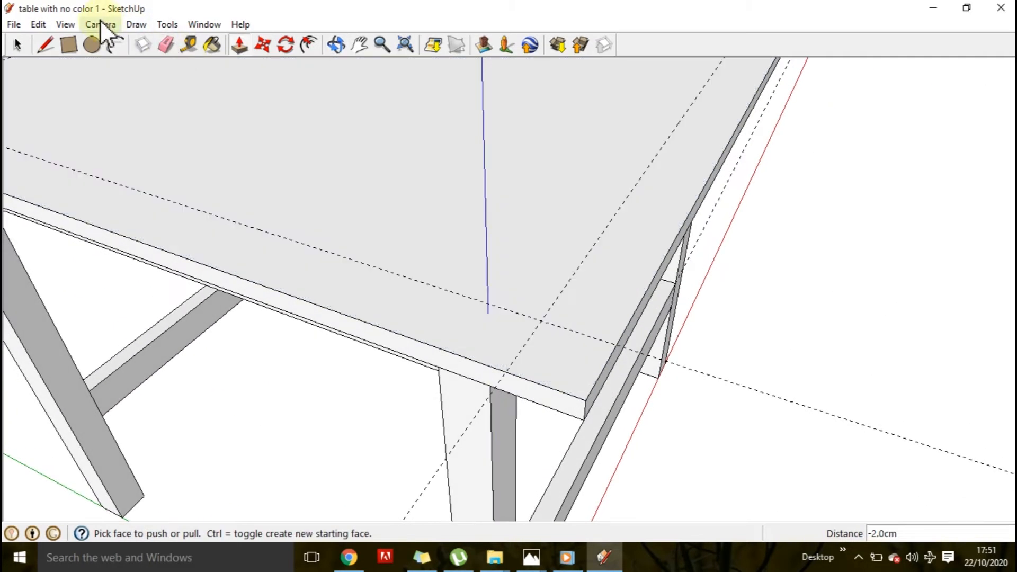
{"action": "left_click", "coordinate": [116, 45]}
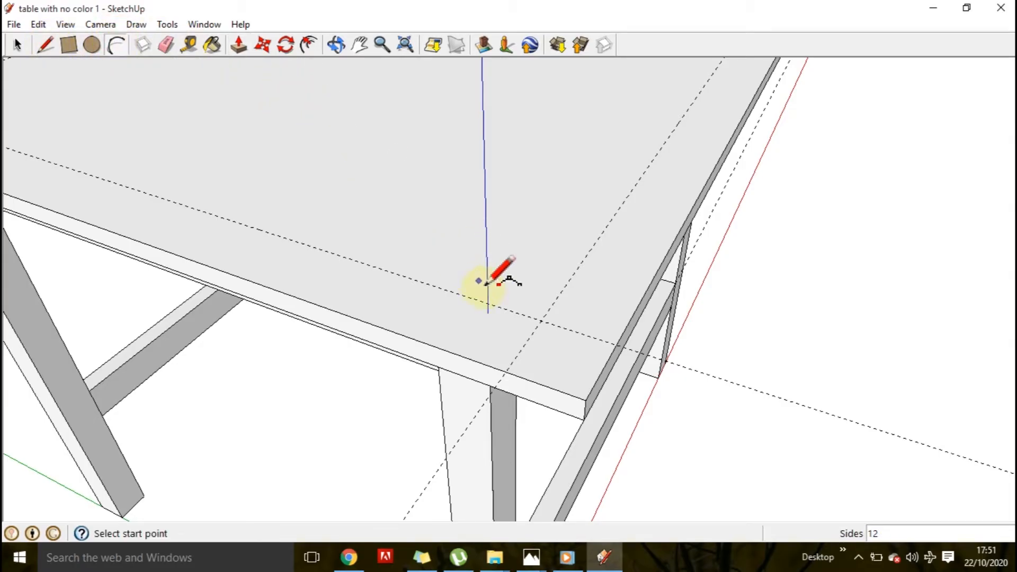
{"action": "left_click", "coordinate": [505, 372]}
{"action": "left_click", "coordinate": [615, 347]}
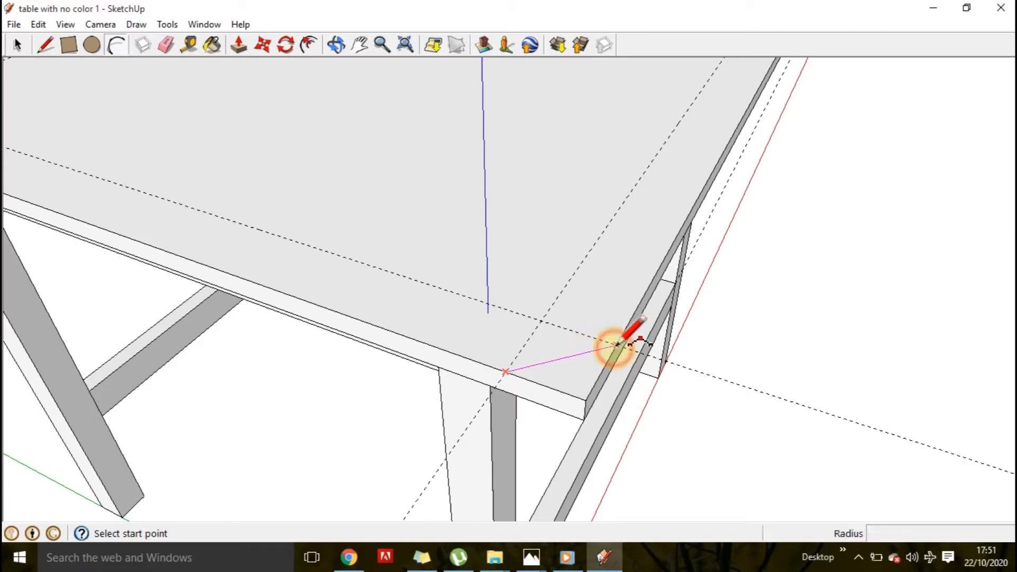
{"action": "scroll", "coordinate": [588, 369], "scroll_direction": "up", "scroll_amount": 3}
{"action": "left_click", "coordinate": [589, 367]}
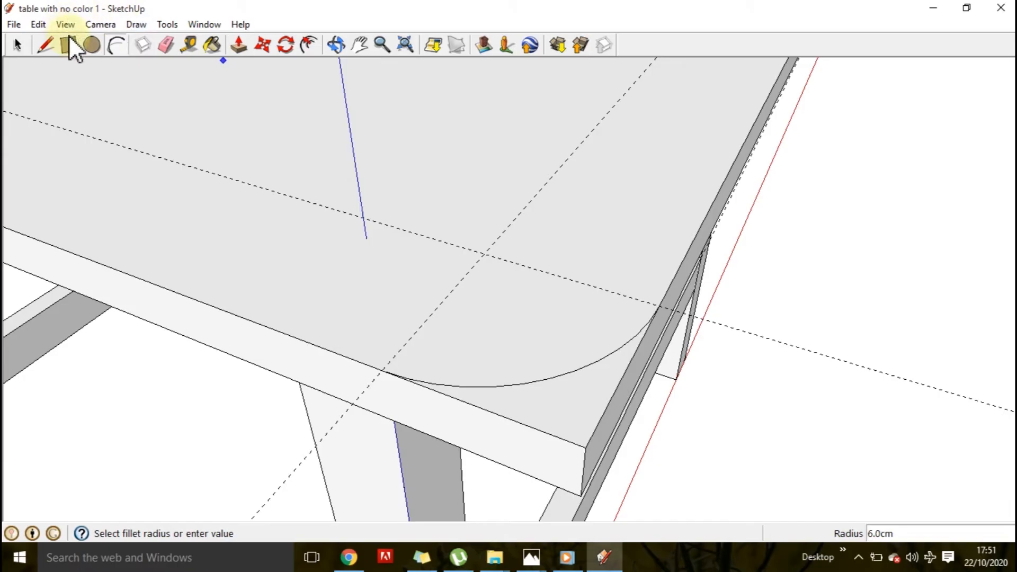
Push the origin corner's outer piece down 2 cm through the tabletop to cut it away.
{"action": "left_click", "coordinate": [237, 44]}
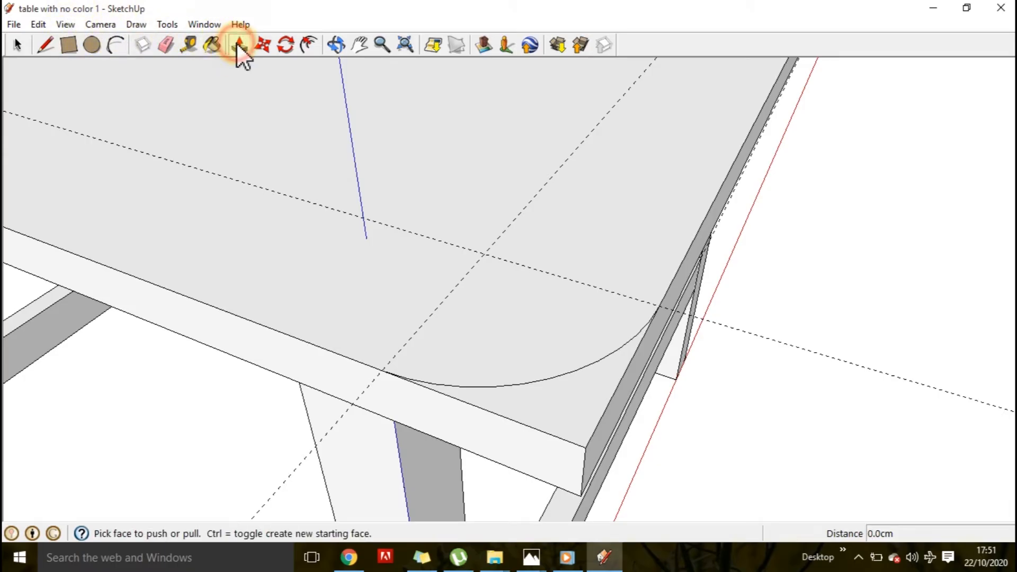
{"action": "left_click_drag", "start_coordinate": [567, 405], "coordinate": [580, 450]}
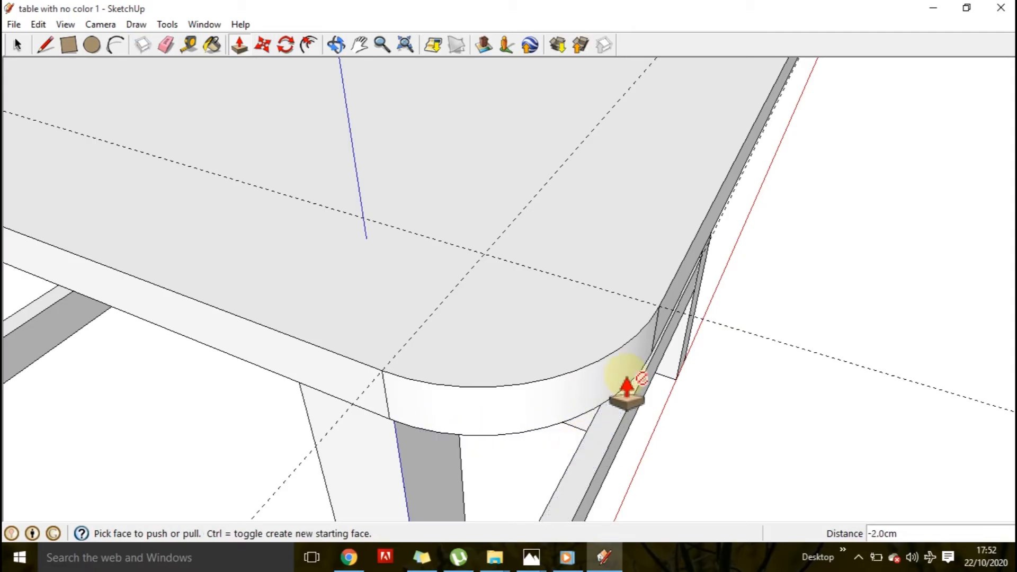
Draw a 6 cm radius arc across the last square tabletop corner, above the green-axis leg, between the guide crossings on its edges.
{"action": "scroll", "coordinate": [768, 341], "scroll_direction": "down", "scroll_amount": 5}
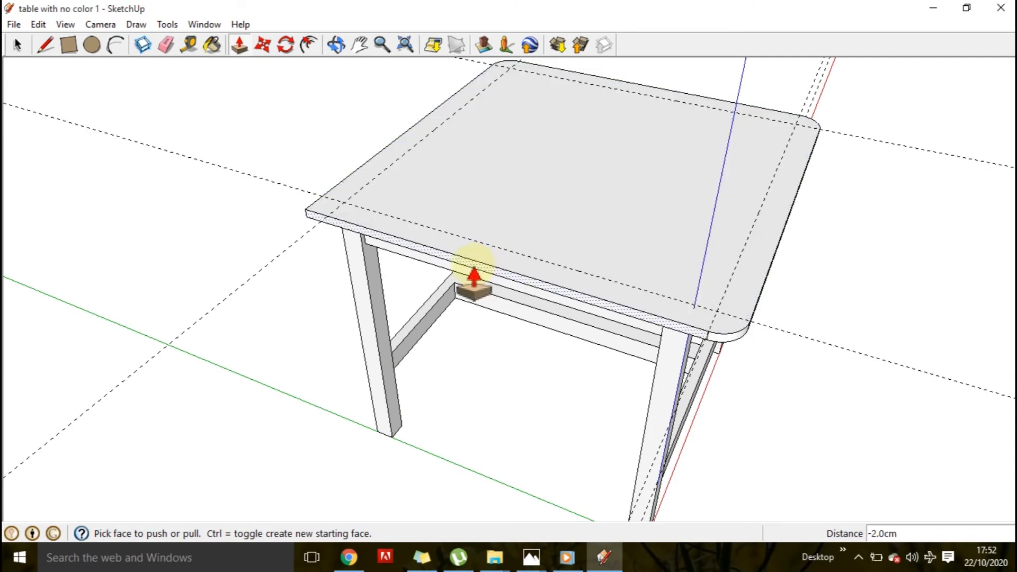
{"action": "middle_click_drag", "start_coordinate": [475, 276], "coordinate": [834, 375]}
{"action": "scroll", "coordinate": [379, 259], "scroll_direction": "up", "scroll_amount": 2}
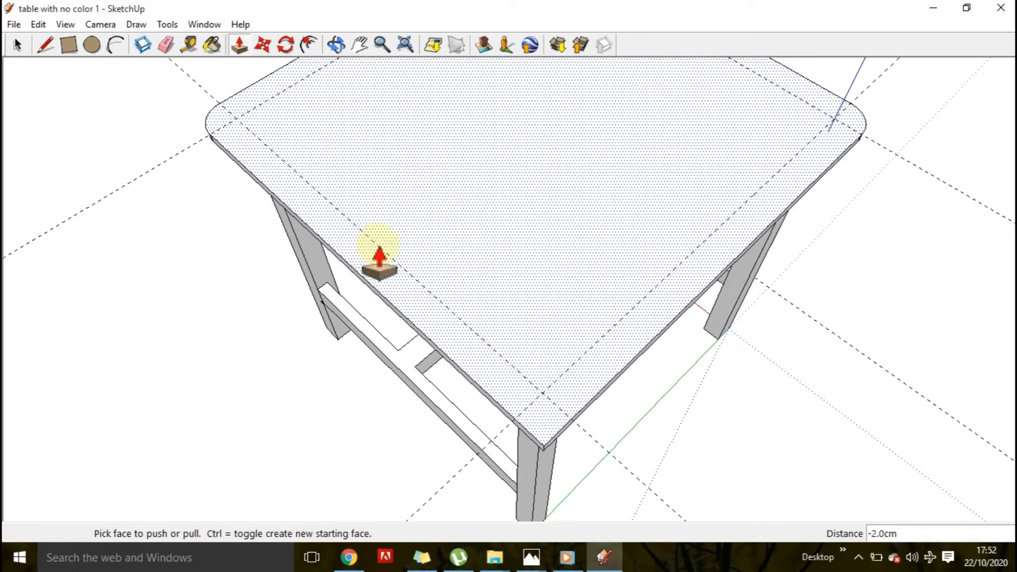
{"action": "scroll", "coordinate": [403, 286], "scroll_direction": "down", "scroll_amount": 1}
{"action": "scroll", "coordinate": [445, 398], "scroll_direction": "up", "scroll_amount": 4}
{"action": "mouse_move", "coordinate": [452, 402]}
{"action": "middle_mouse_down"}
{"action": "mouse_move", "coordinate": [493, 374]}
{"action": "mouse_move", "coordinate": [509, 334]}
{"action": "mouse_move", "coordinate": [495, 341]}
{"action": "middle_mouse_up"}
{"action": "scroll", "coordinate": [477, 334], "scroll_direction": "up", "scroll_amount": 3}
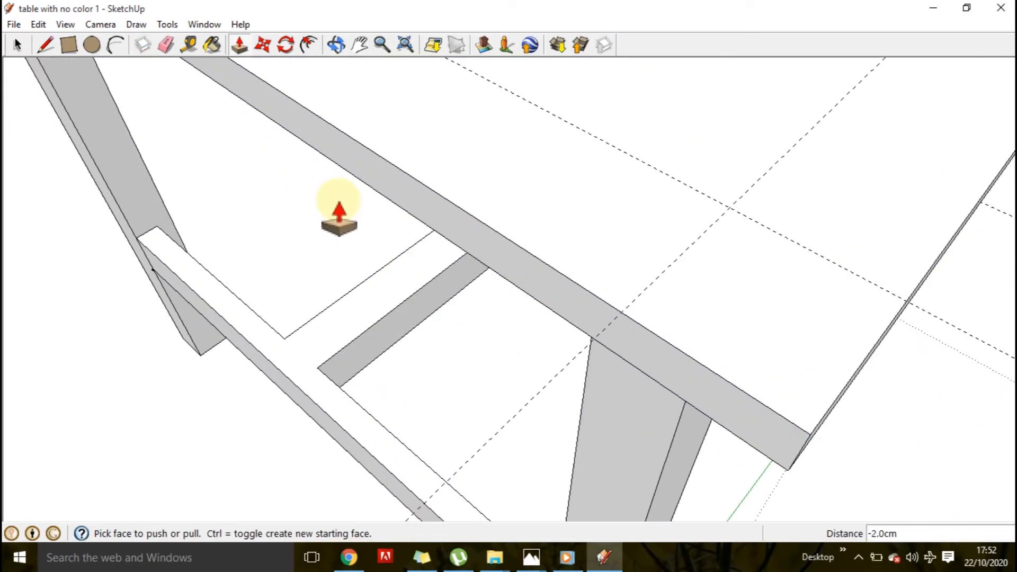
{"action": "scroll", "coordinate": [339, 217], "scroll_direction": "down", "scroll_amount": 3}
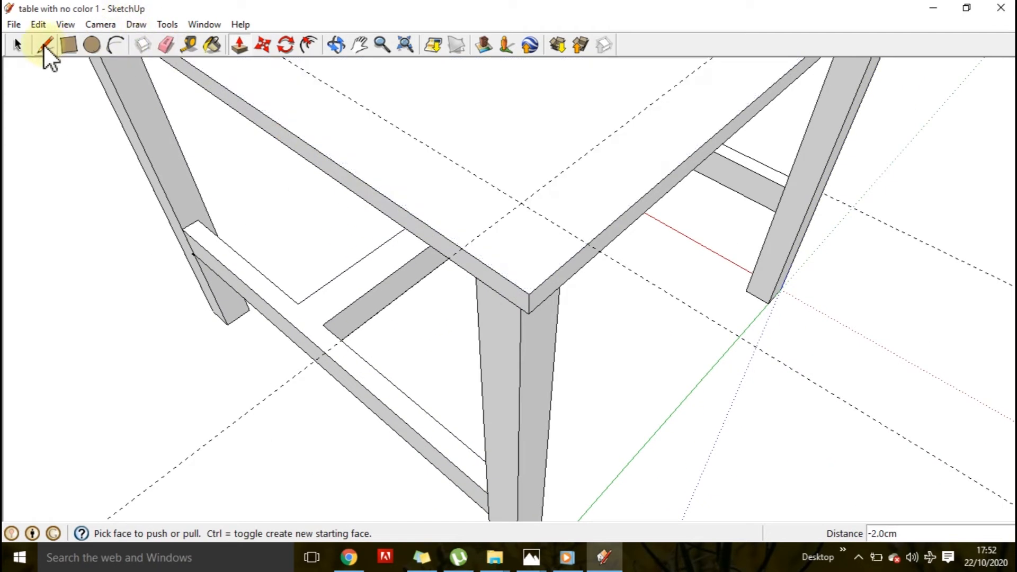
{"action": "left_click", "coordinate": [115, 45]}
{"action": "scroll", "coordinate": [435, 231], "scroll_direction": "up", "scroll_amount": 1}
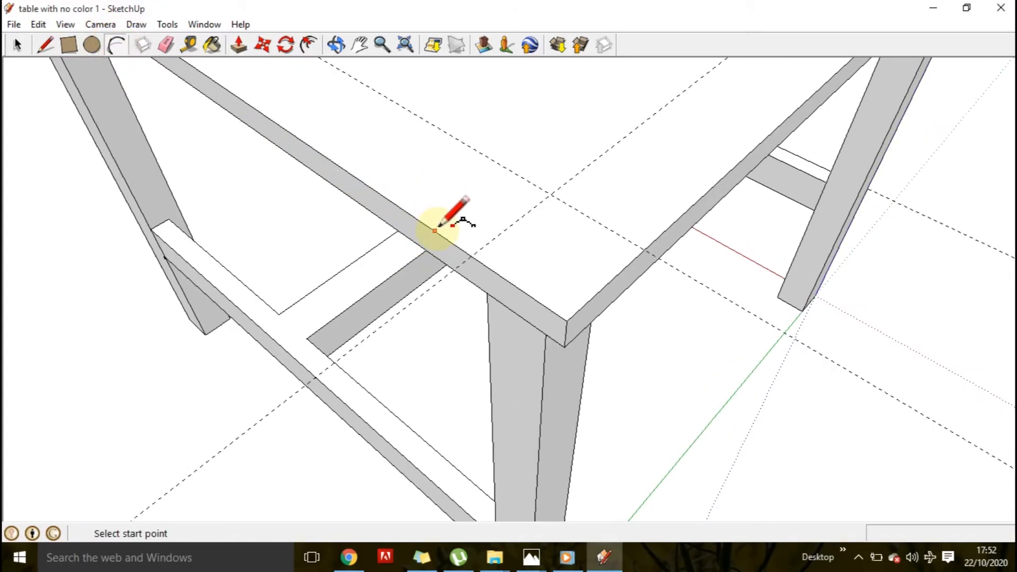
{"action": "scroll", "coordinate": [434, 231], "scroll_direction": "up", "scroll_amount": 1}
{"action": "left_click", "coordinate": [476, 259]}
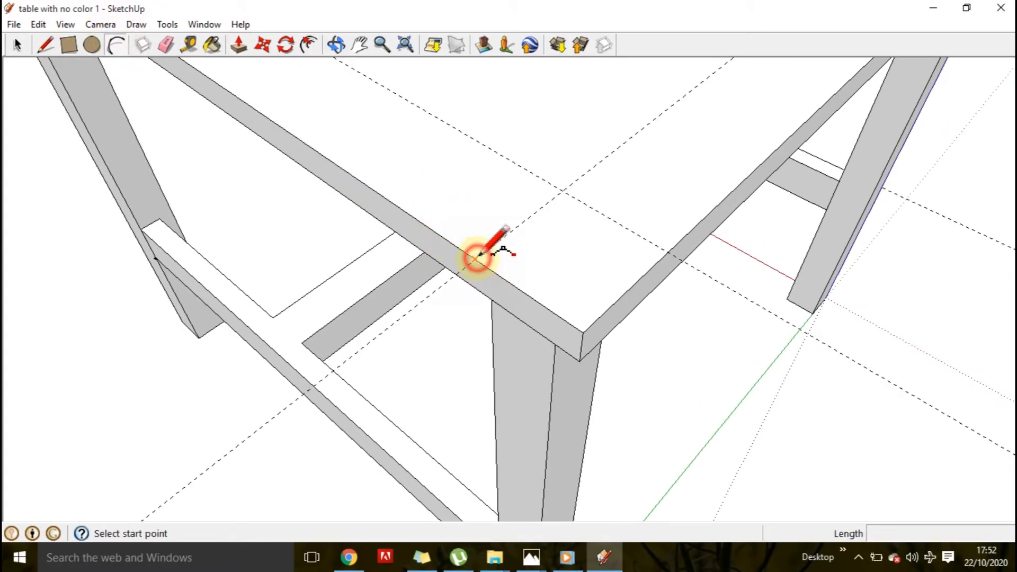
{"action": "left_click", "coordinate": [665, 253]}
{"action": "scroll", "coordinate": [561, 249], "scroll_direction": "up", "scroll_amount": 2}
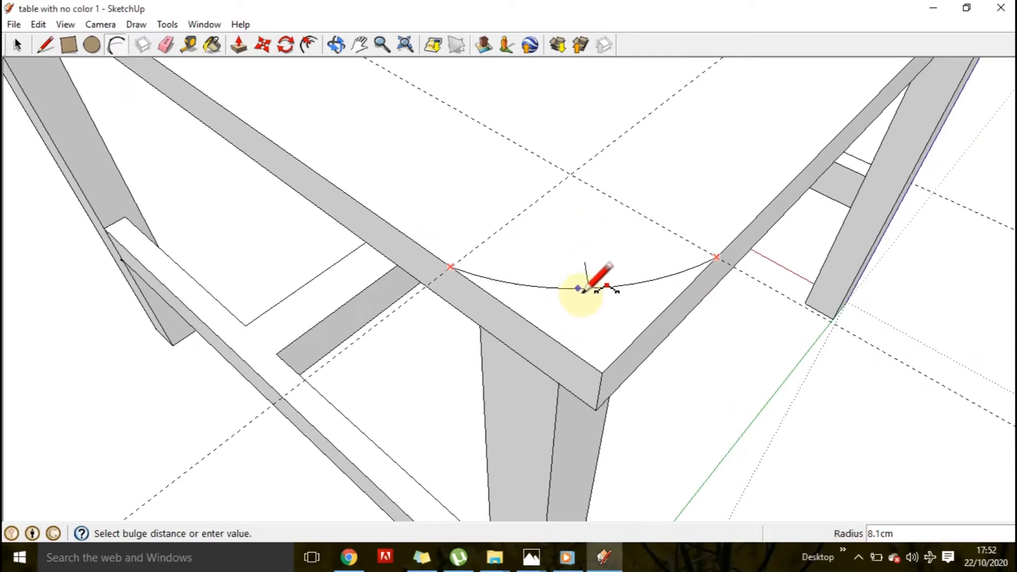
{"action": "left_click", "coordinate": [595, 304]}
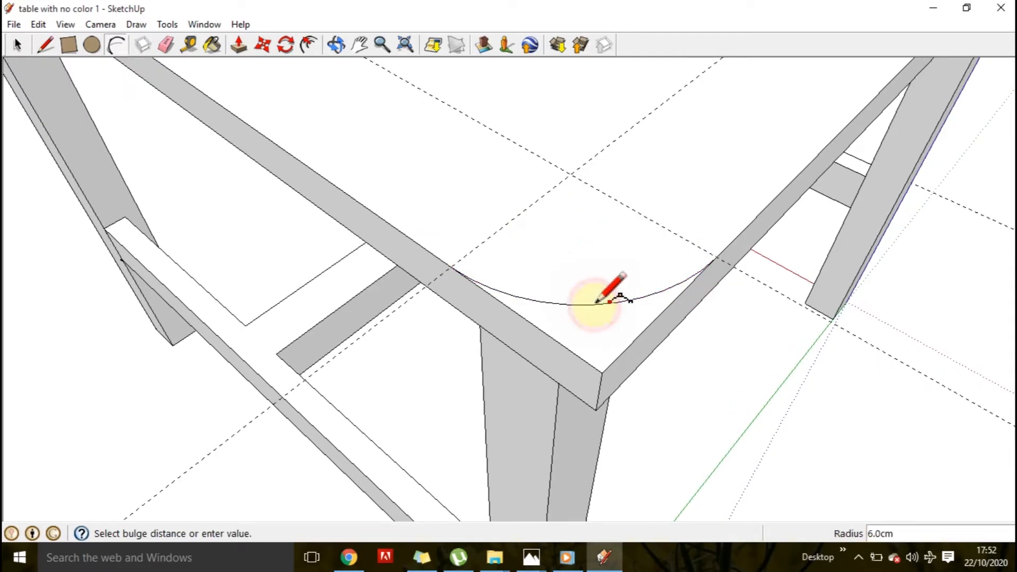
Push the green-axis corner's outer piece down 2 cm through the tabletop to round the corner.
{"action": "left_click", "coordinate": [239, 45]}
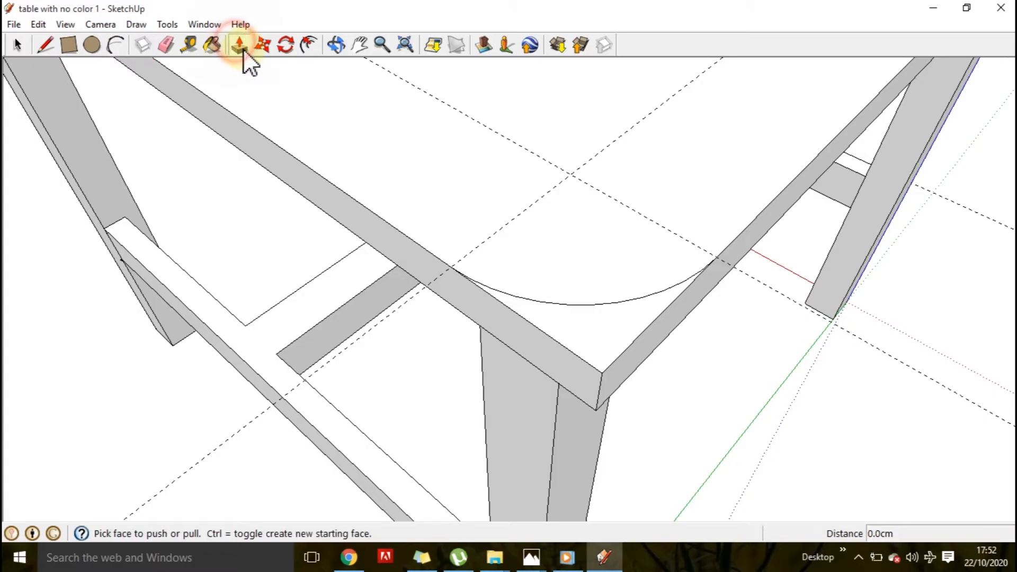
{"action": "left_click", "coordinate": [615, 320]}
{"action": "left_click", "coordinate": [727, 325]}
Examine the four rounded tabletop corners from several sides of the table.
{"action": "scroll", "coordinate": [725, 313], "scroll_direction": "down", "scroll_amount": 2}
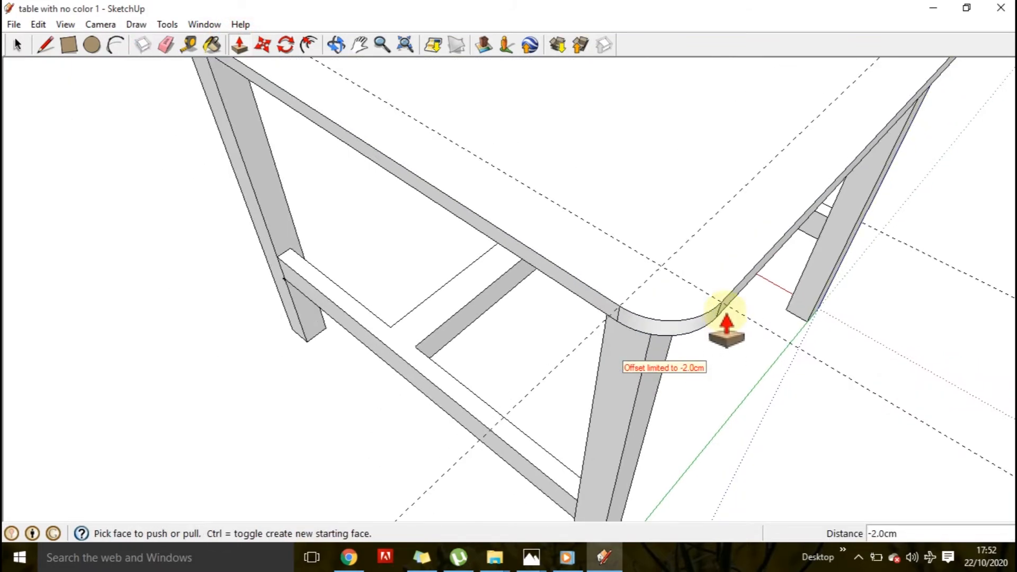
{"action": "scroll", "coordinate": [727, 325], "scroll_direction": "down", "scroll_amount": 3}
{"action": "middle_click_drag", "start_coordinate": [822, 336], "coordinate": [489, 262]}
{"action": "scroll", "coordinate": [755, 384], "scroll_direction": "up", "scroll_amount": 3}
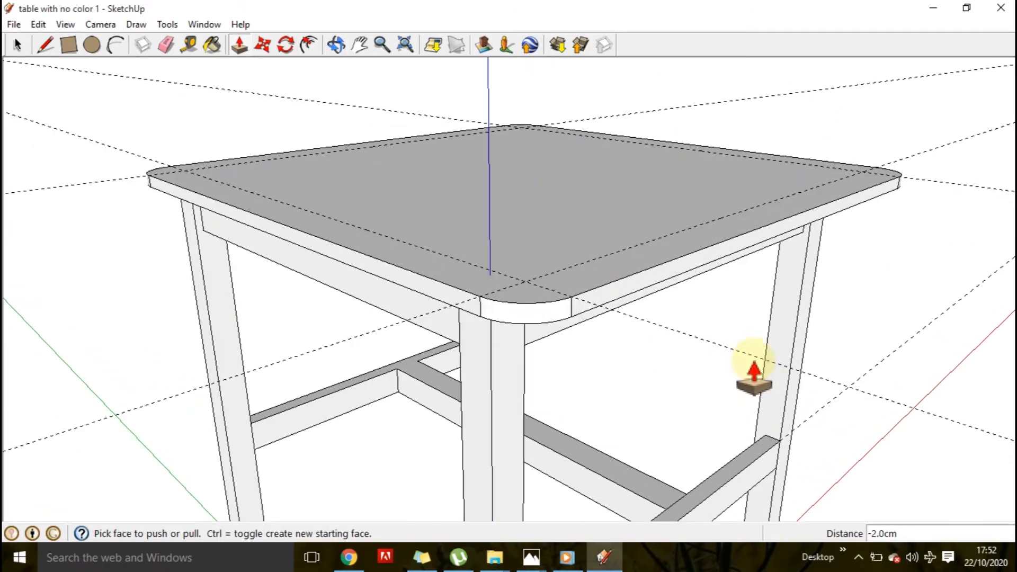
{"action": "scroll", "coordinate": [757, 360], "scroll_direction": "down", "scroll_amount": 2}
{"action": "middle_click_drag", "start_coordinate": [761, 347], "coordinate": [591, 427]}
{"action": "key", "text": "p"}
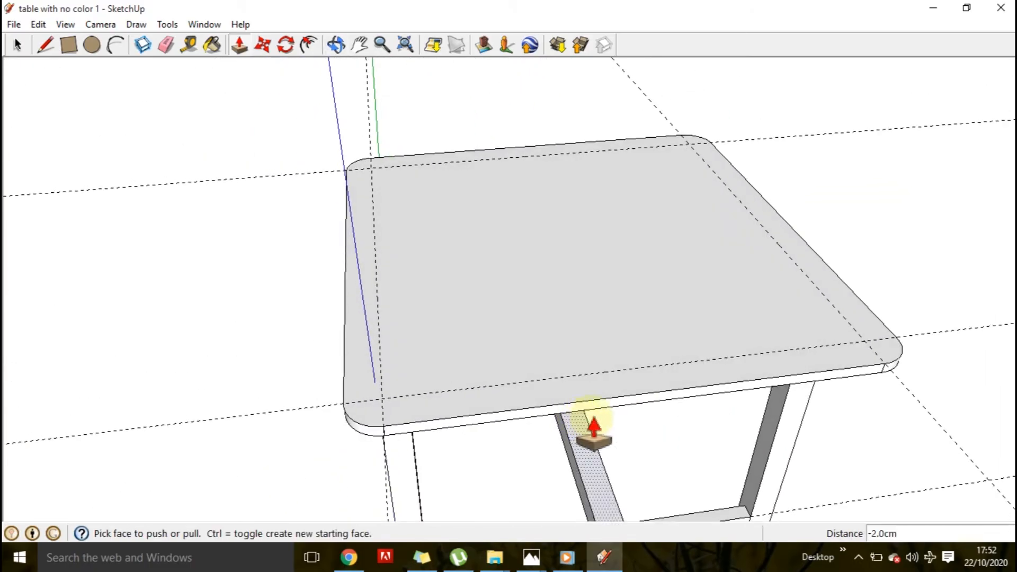
{"action": "scroll", "coordinate": [607, 318], "scroll_direction": "down", "scroll_amount": 2}
{"action": "middle_click_drag", "start_coordinate": [523, 307], "coordinate": [748, 373]}
{"action": "scroll", "coordinate": [522, 334], "scroll_direction": "up", "scroll_amount": 2}
{"action": "middle_click_drag", "start_coordinate": [554, 364], "coordinate": [698, 317]}
{"action": "scroll", "coordinate": [411, 177], "scroll_direction": "up", "scroll_amount": 1}
{"action": "middle_click_drag", "start_coordinate": [450, 236], "coordinate": [534, 227]}
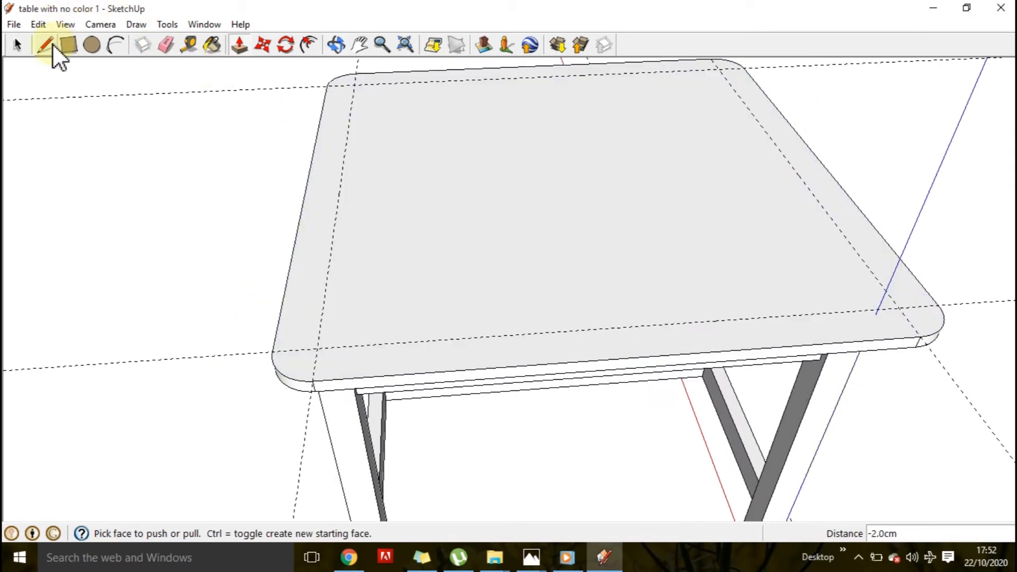
Select the tabletop with all its connected geometry, check which table parts are included, and clear the selection.
{"action": "left_click", "coordinate": [18, 43]}
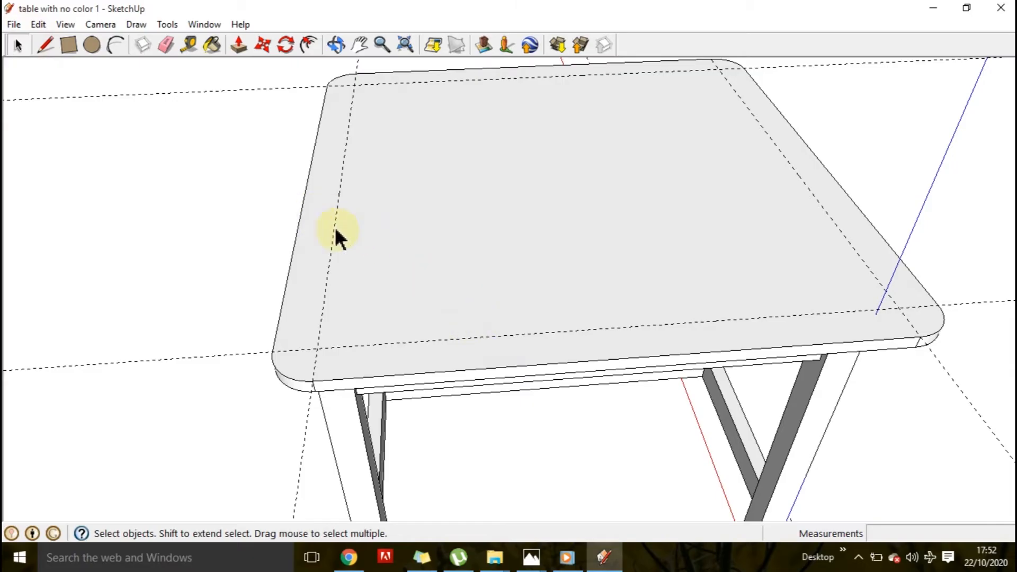
{"action": "double_click", "coordinate": [470, 250]}
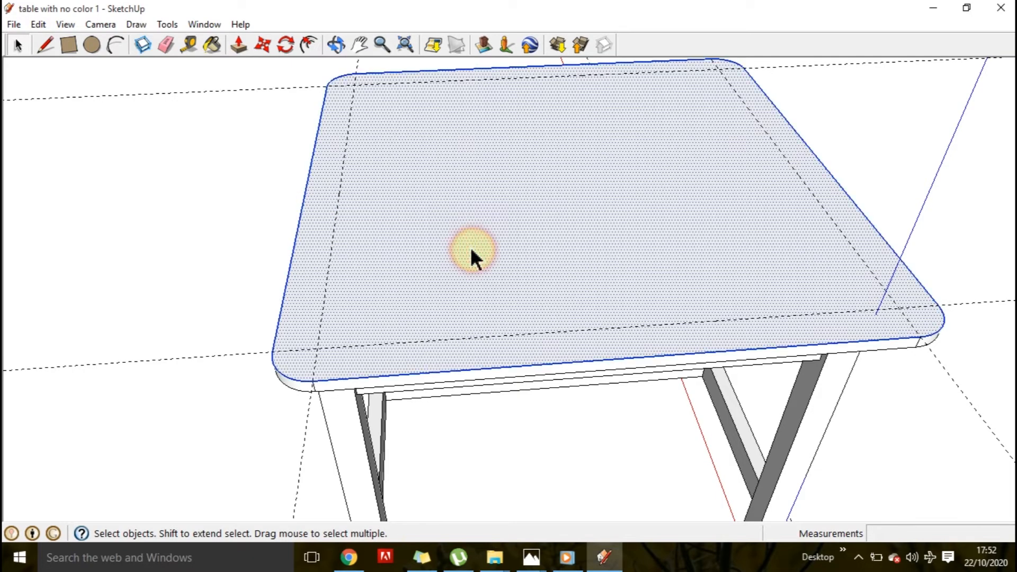
{"action": "left_click", "coordinate": [235, 205]}
{"action": "triple_click", "coordinate": [437, 257]}
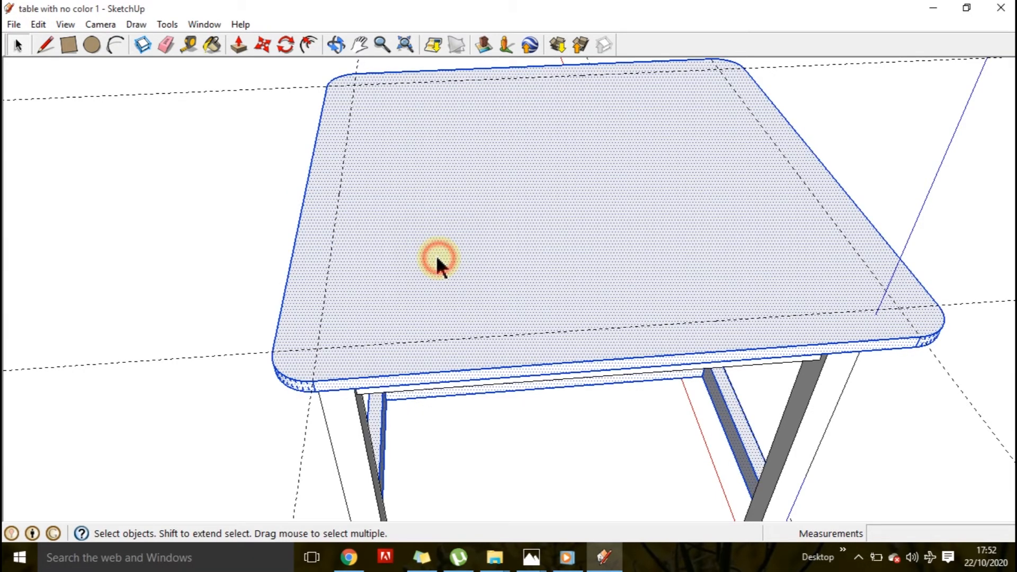
{"action": "middle_click_drag", "start_coordinate": [448, 262], "coordinate": [261, 136]}
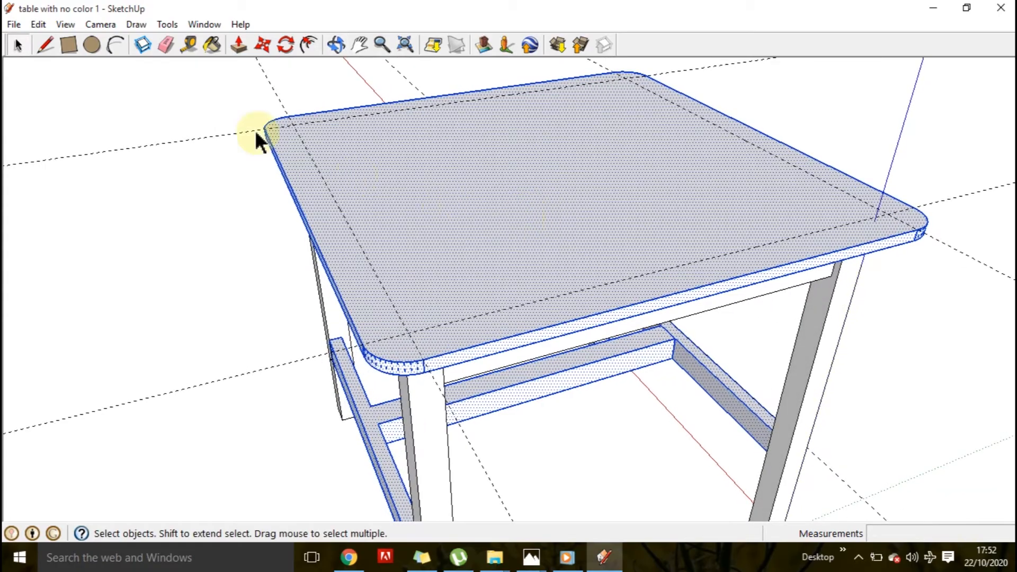
{"action": "middle_click_drag", "start_coordinate": [377, 221], "coordinate": [470, 338]}
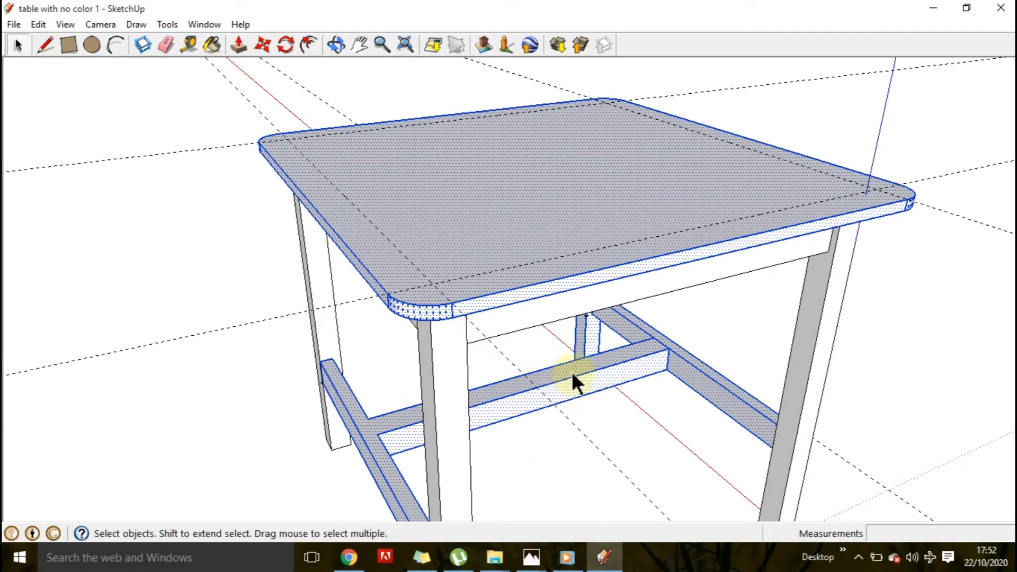
{"action": "left_click", "coordinate": [620, 375], "text": "ctrl"}
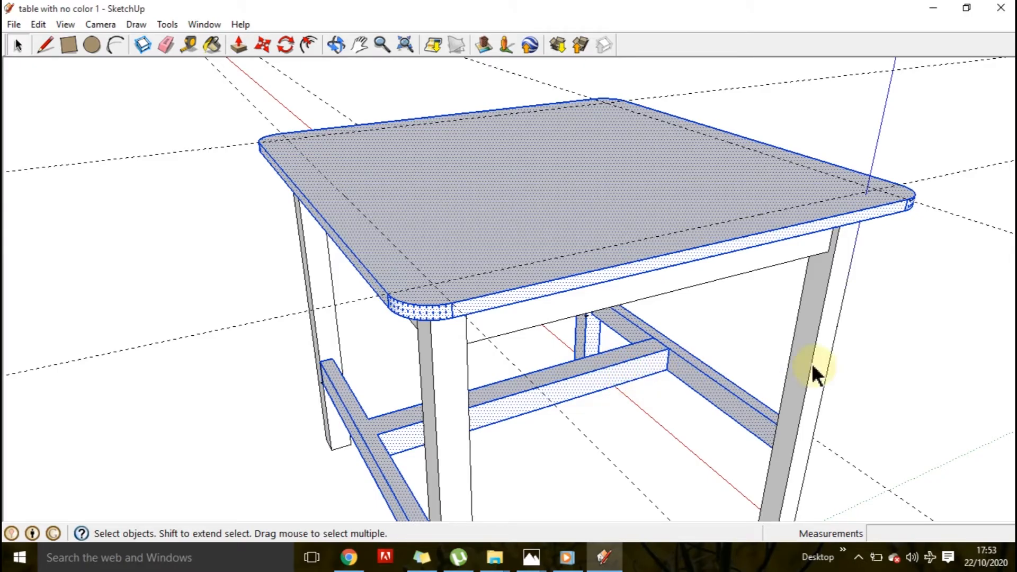
{"action": "left_click", "coordinate": [903, 377]}
{"action": "triple_click", "coordinate": [647, 198]}
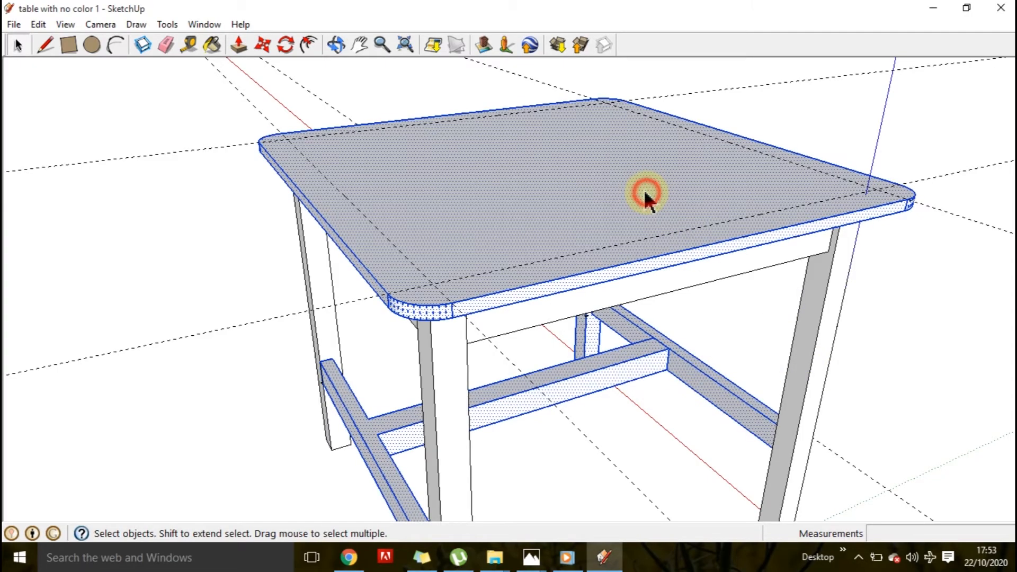
{"action": "left_click", "coordinate": [212, 242]}
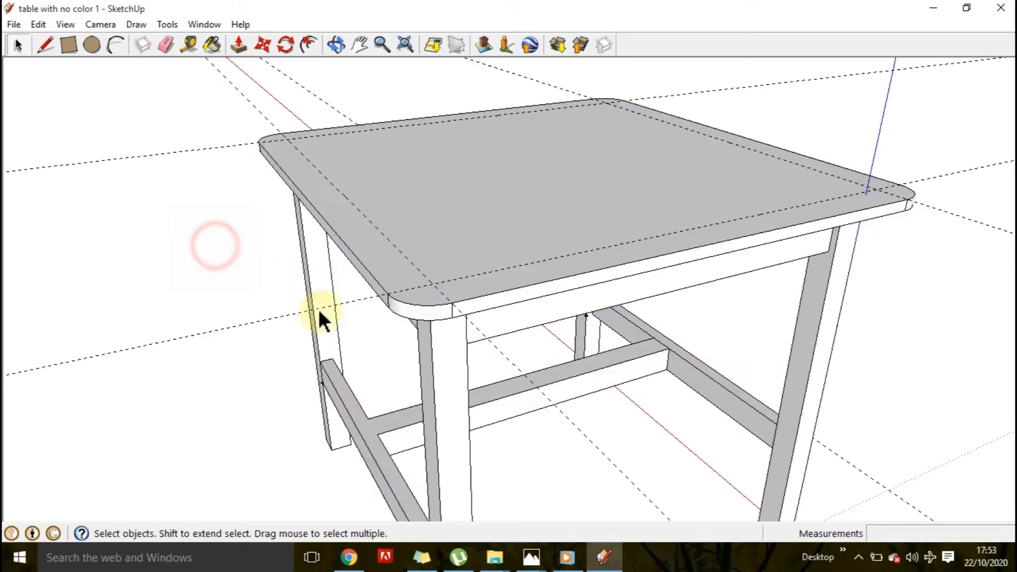
Select the tabletop with all its connected geometry and soften its edges at a 22.8 degree angle between normals with smooth normals enabled.
{"action": "double_click", "coordinate": [456, 233]}
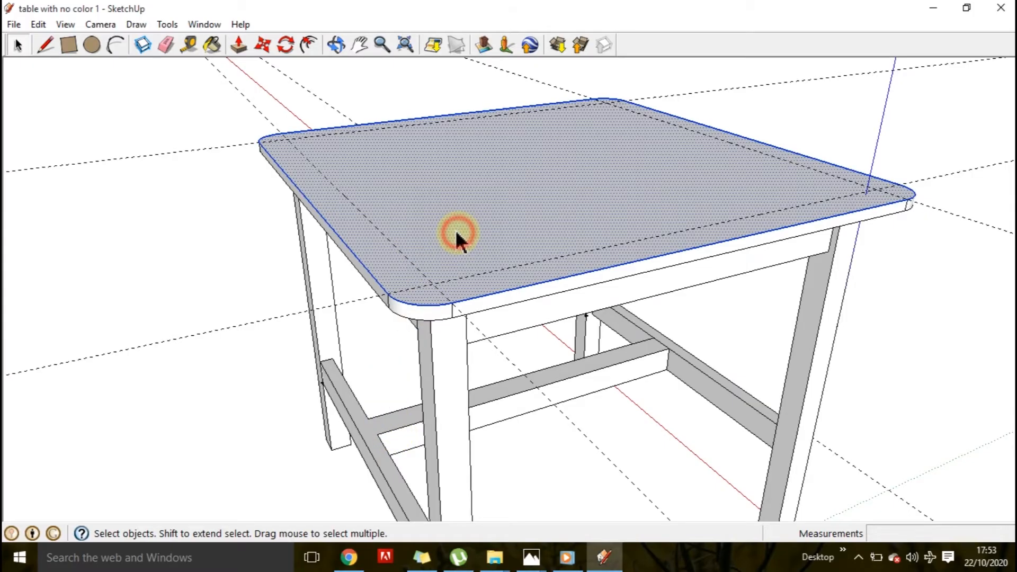
{"action": "left_click", "coordinate": [456, 233]}
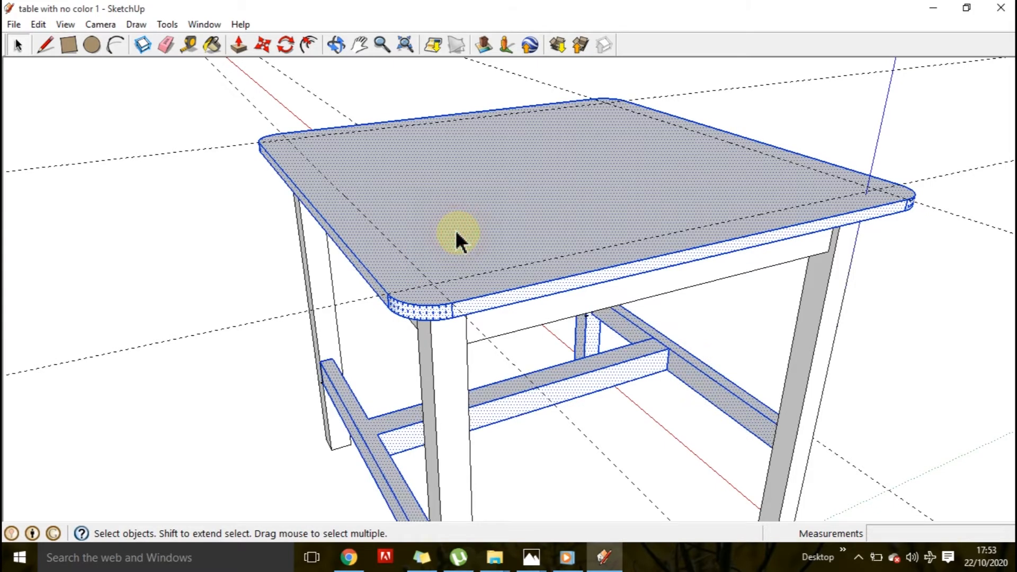
{"action": "middle_click_drag", "start_coordinate": [542, 273], "coordinate": [497, 362]}
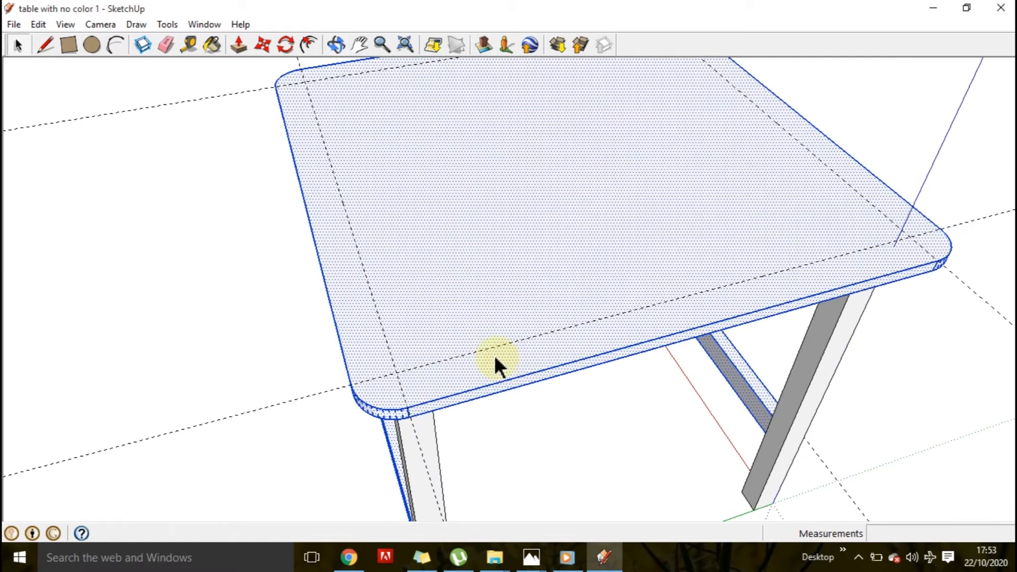
{"action": "right_click", "coordinate": [336, 167]}
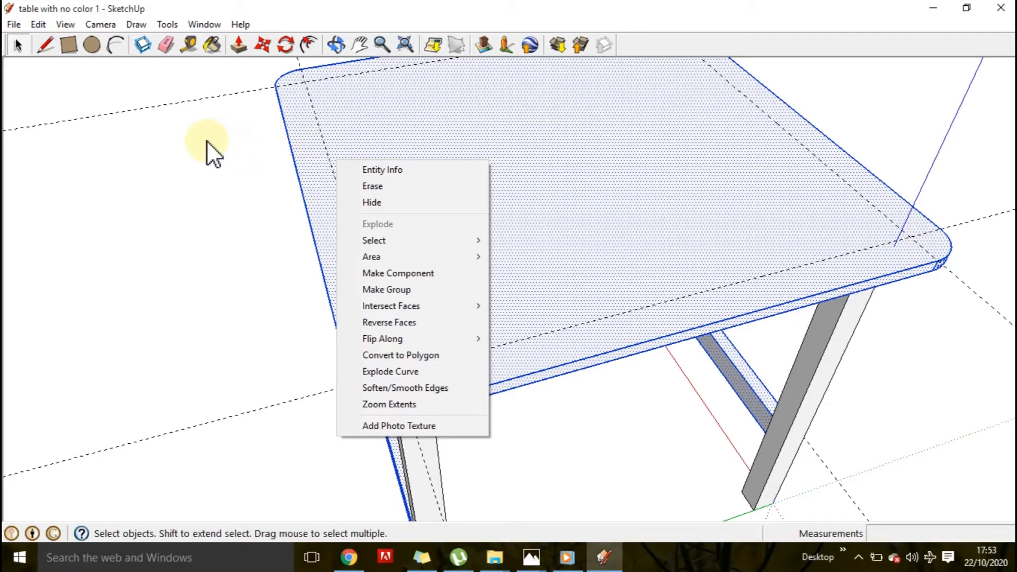
{"action": "left_click", "coordinate": [430, 389]}
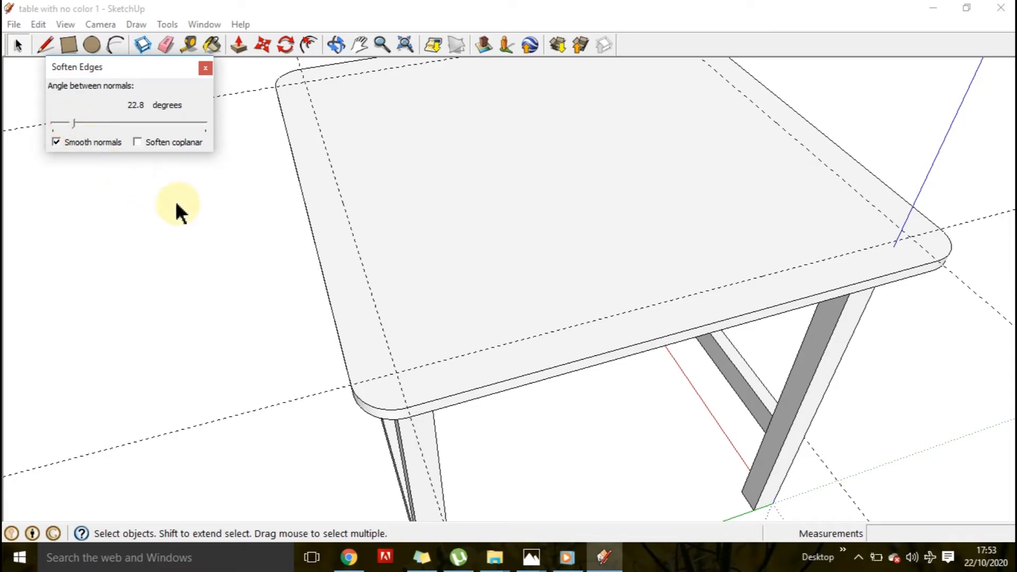
Close the soften-edges settings, clear the selection and delete all dashed guide lines crossing the tabletop.
{"action": "left_click", "coordinate": [204, 68]}
{"action": "left_click", "coordinate": [268, 284]}
{"action": "middle_click_drag", "start_coordinate": [302, 308], "coordinate": [510, 295]}
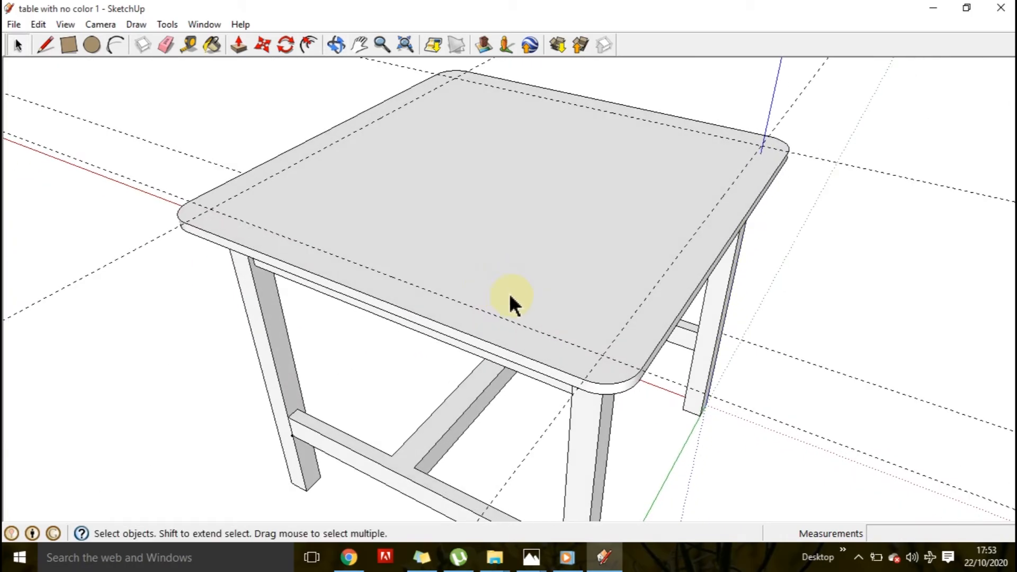
{"action": "scroll", "coordinate": [170, 259], "scroll_direction": "up", "scroll_amount": 3}
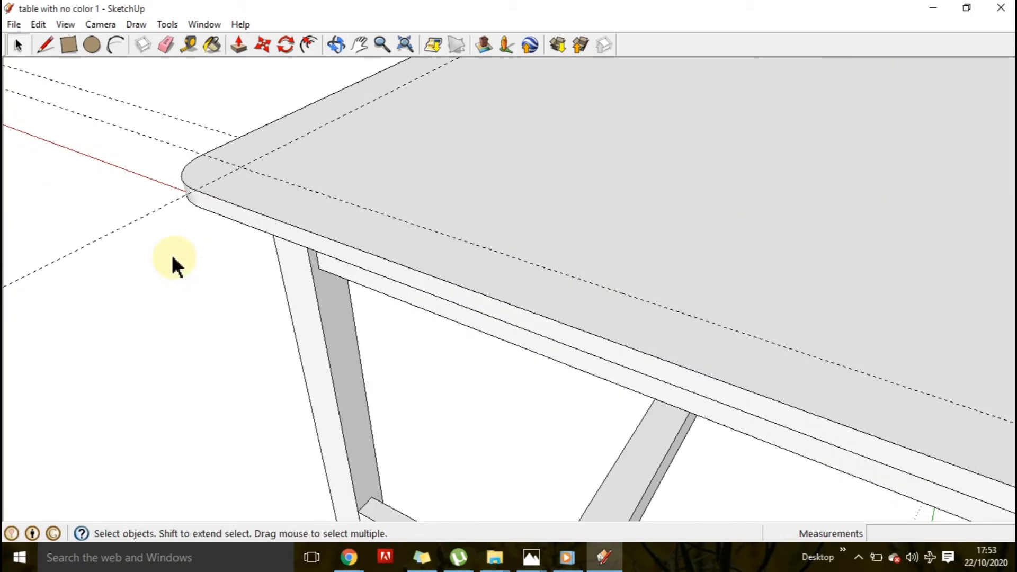
{"action": "left_click", "coordinate": [155, 210]}
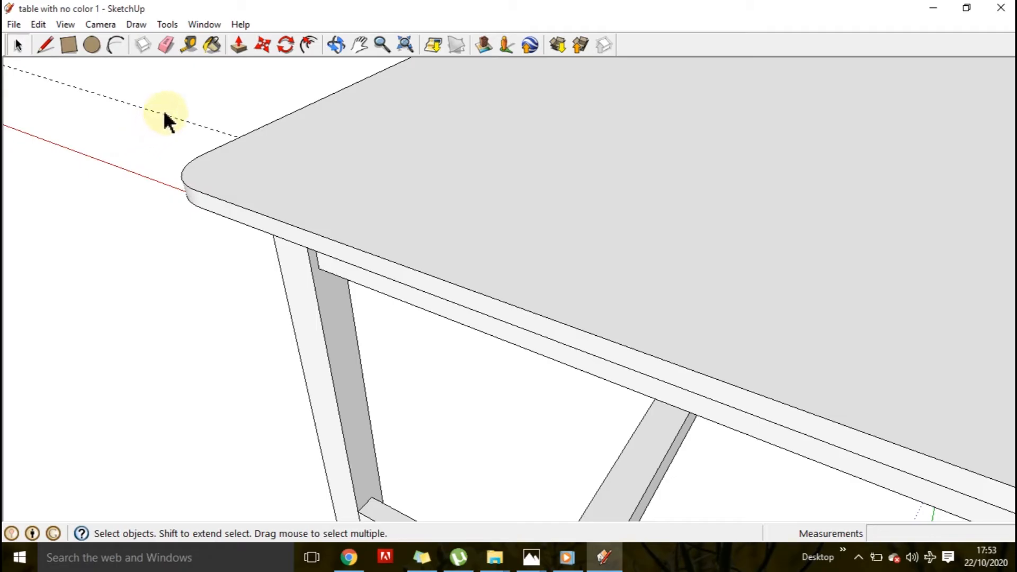
{"action": "scroll", "coordinate": [382, 231], "scroll_direction": "down", "scroll_amount": 3}
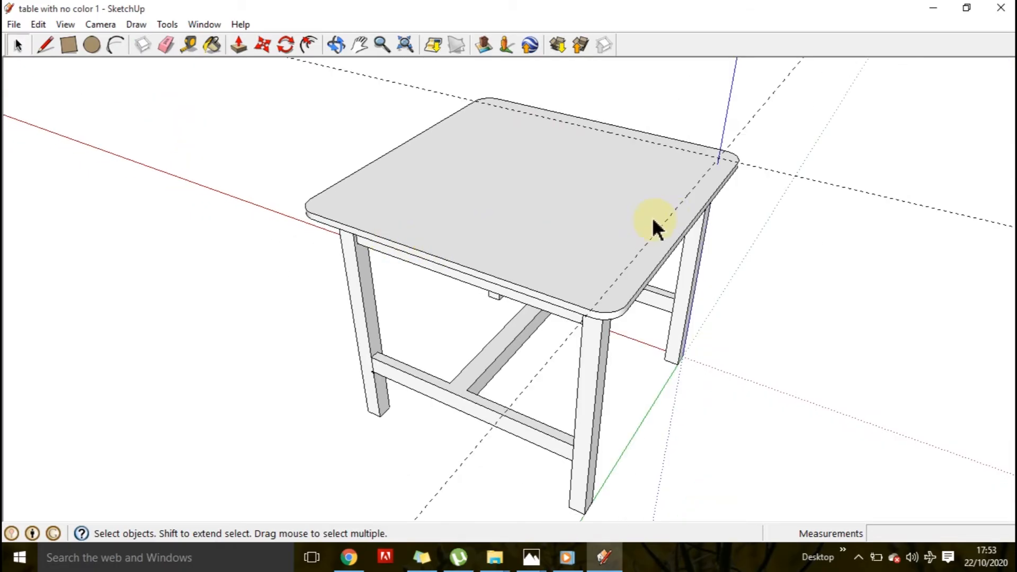
{"action": "scroll", "coordinate": [705, 191], "scroll_direction": "up", "scroll_amount": 2}
{"action": "key", "text": "Delete"}
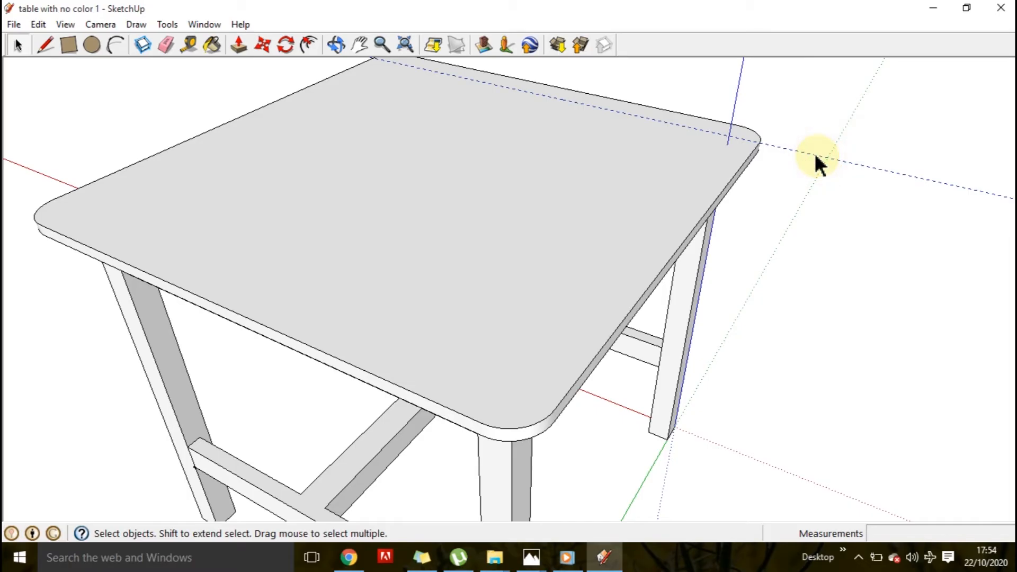
{"action": "scroll", "coordinate": [816, 162], "scroll_direction": "down", "scroll_amount": 2}
{"action": "middle_click_drag", "start_coordinate": [817, 164], "coordinate": [818, 186]}
{"action": "scroll", "coordinate": [822, 227], "scroll_direction": "down", "scroll_amount": 3}
{"action": "middle_click_drag", "start_coordinate": [567, 265], "coordinate": [523, 192]}
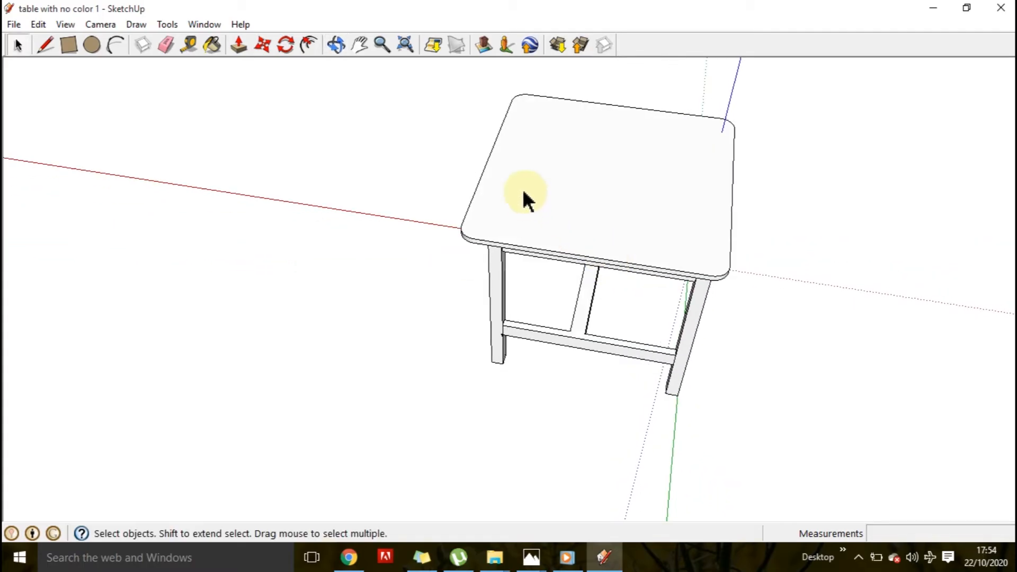
Offset the tabletop's upper outline slightly inward to form a narrow rim around the face.
{"action": "scroll", "coordinate": [566, 196], "scroll_direction": "up", "scroll_amount": 4}
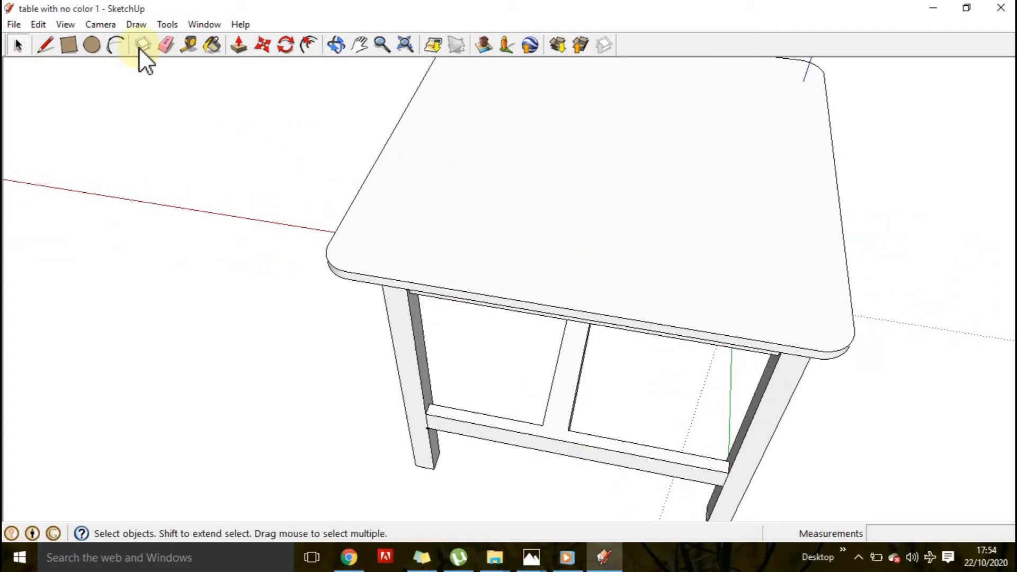
{"action": "middle_click_drag", "start_coordinate": [414, 265], "coordinate": [236, 123]}
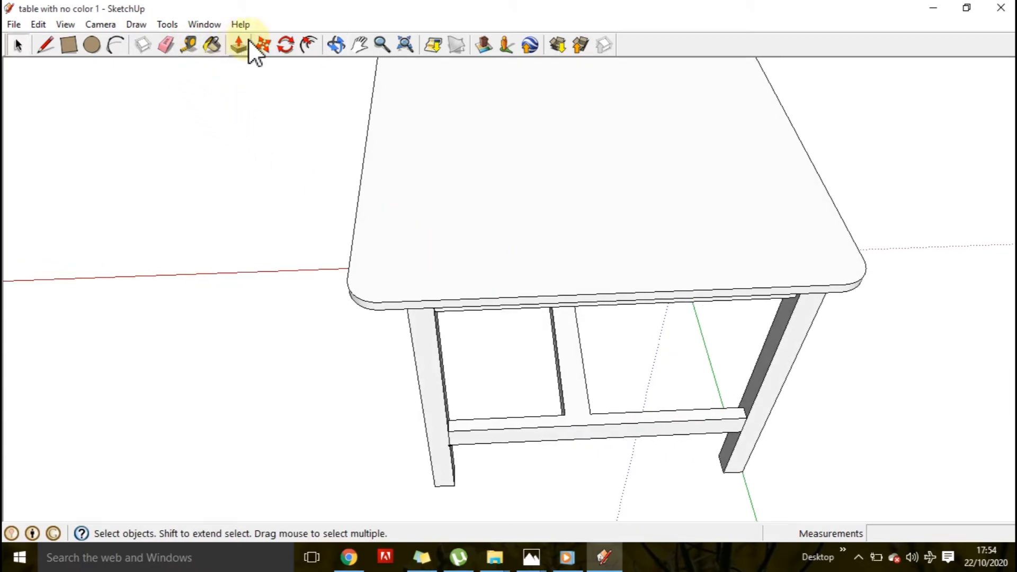
{"action": "left_click", "coordinate": [309, 45]}
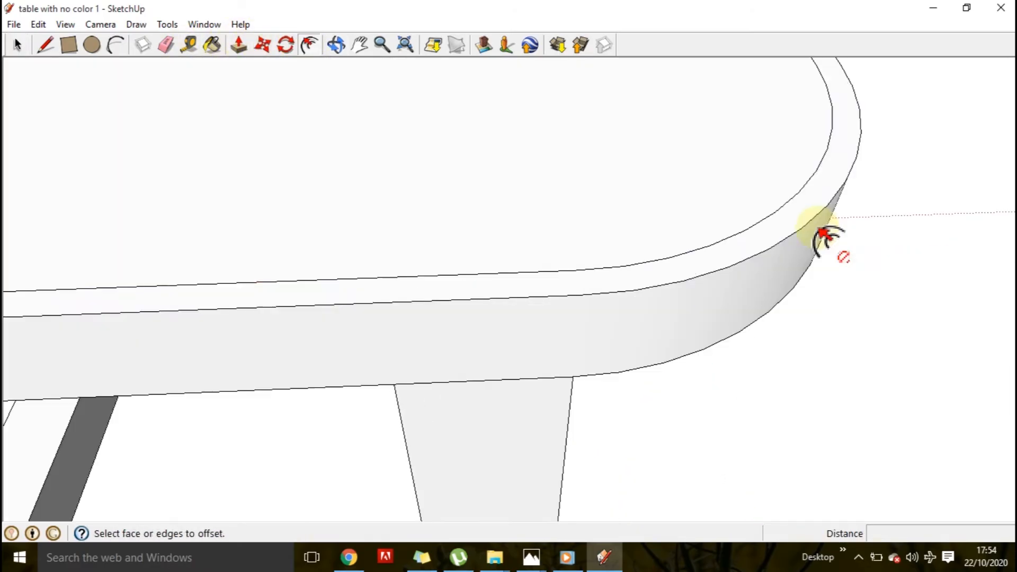
{"action": "left_click", "coordinate": [812, 175]}
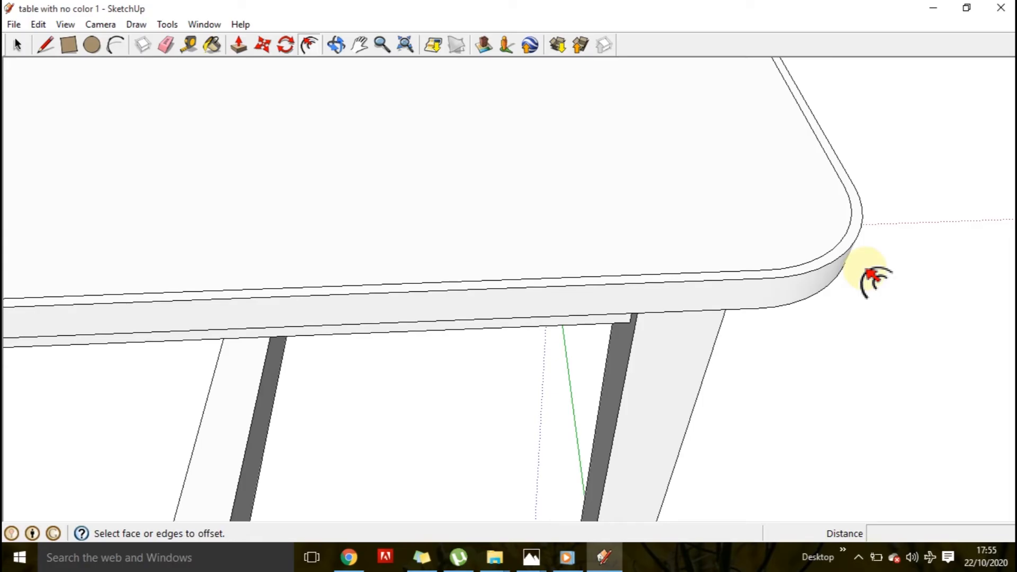
{"action": "middle_click_drag", "start_coordinate": [874, 275], "coordinate": [780, 193]}
{"action": "scroll", "coordinate": [891, 304], "scroll_direction": "up", "scroll_amount": 2}
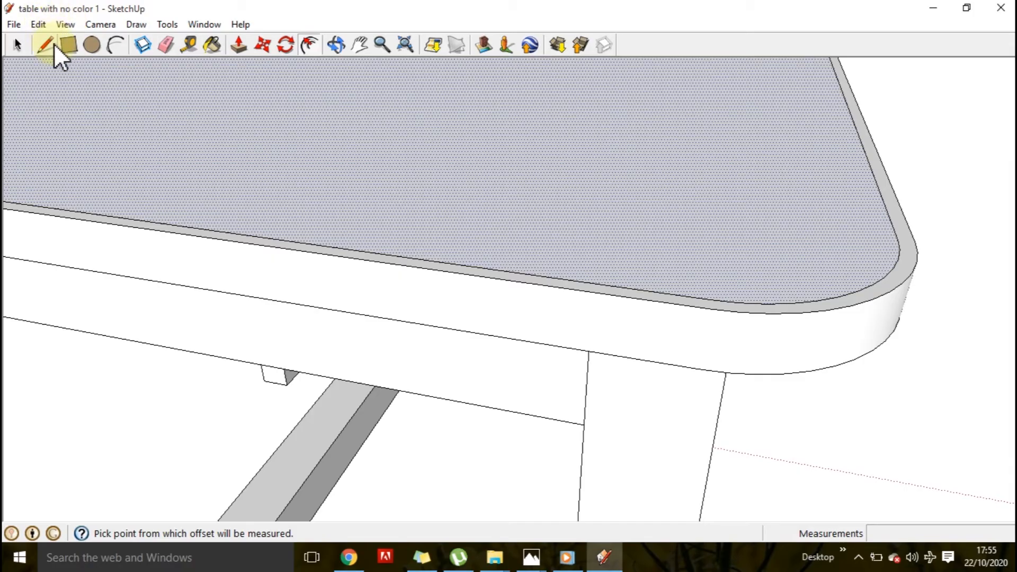
Try to move a copy of the tabletop's inner face by about 1.6 cm and undo it.
{"action": "left_click", "coordinate": [18, 44]}
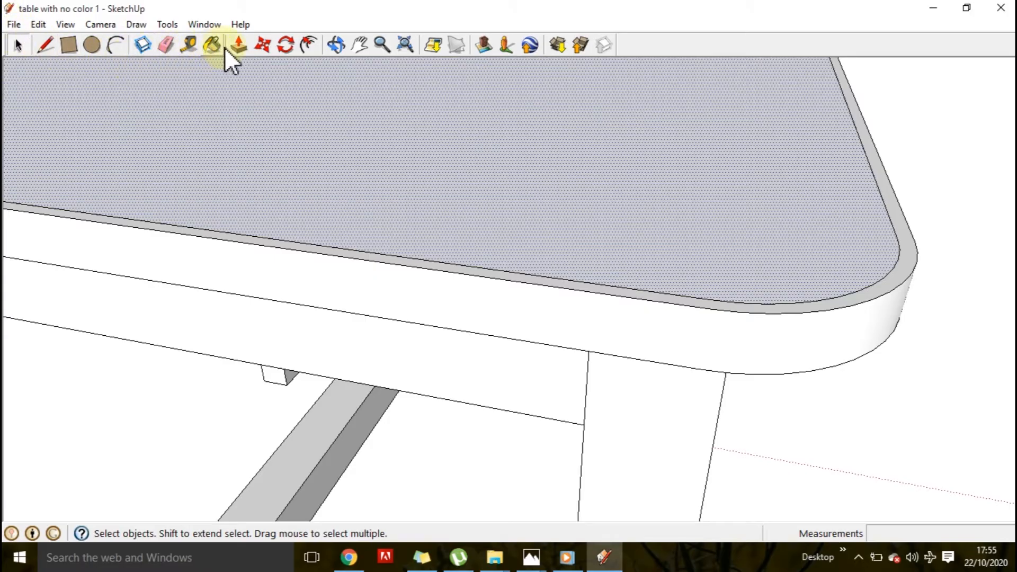
{"action": "left_click", "coordinate": [269, 45]}
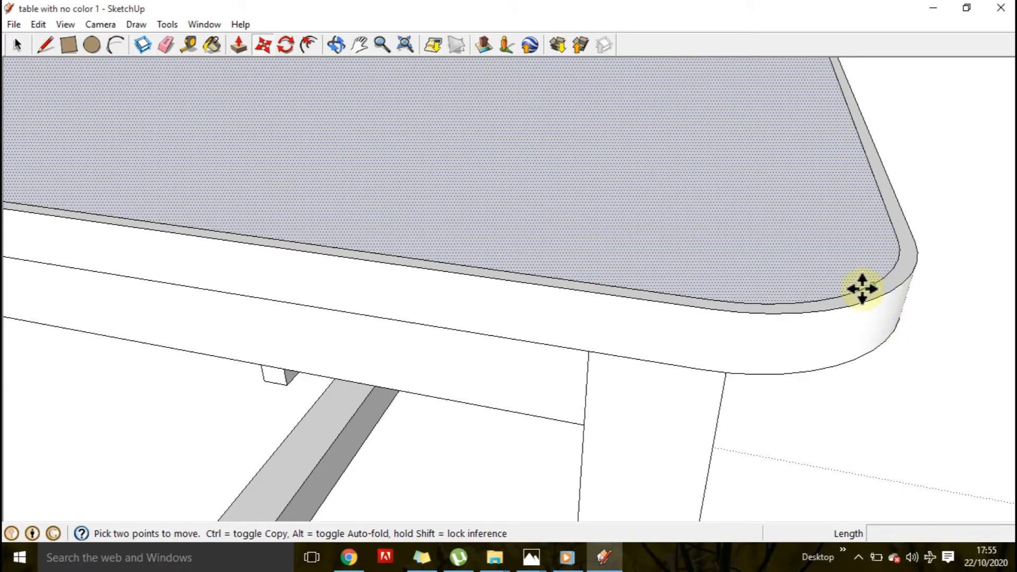
{"action": "middle_click_drag", "start_coordinate": [752, 277], "coordinate": [816, 258]}
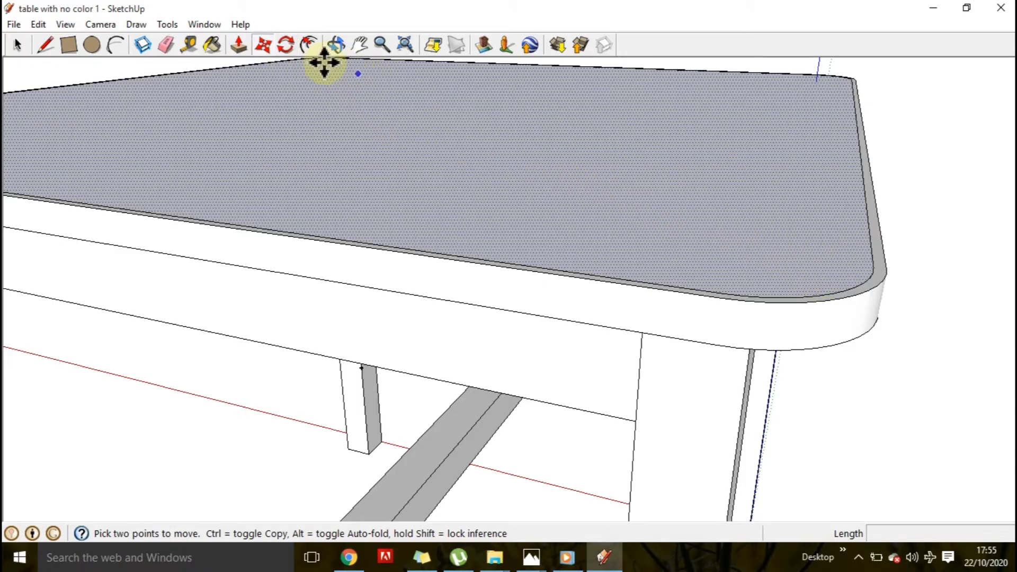
{"action": "left_click", "coordinate": [261, 44]}
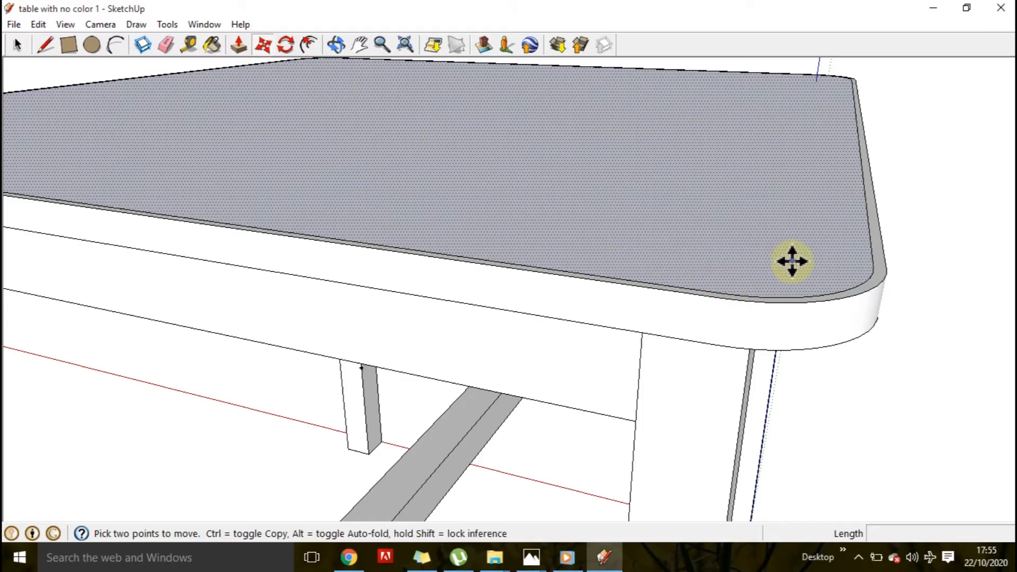
{"action": "left_click", "coordinate": [841, 278]}
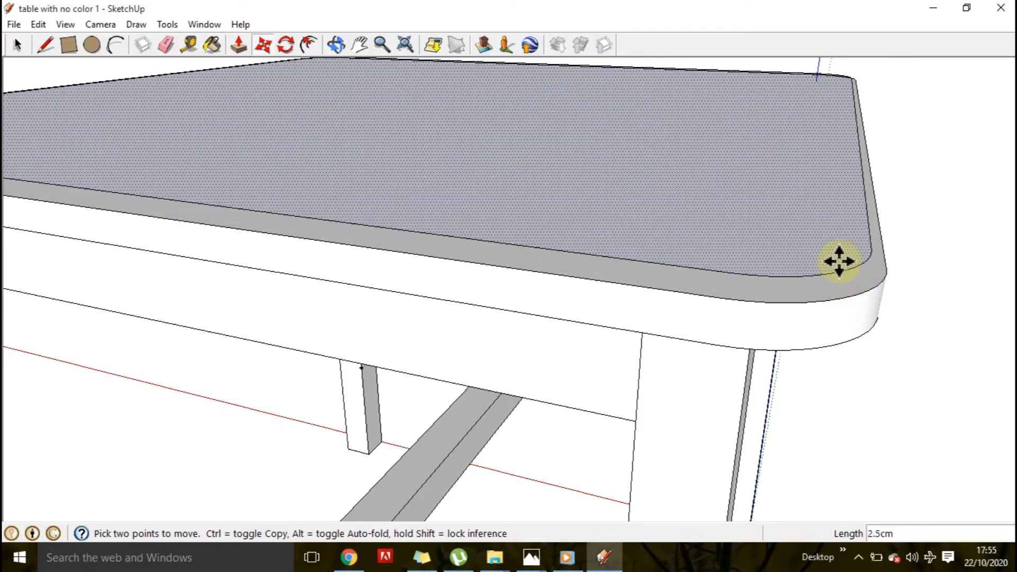
{"action": "key", "text": "ctrl"}
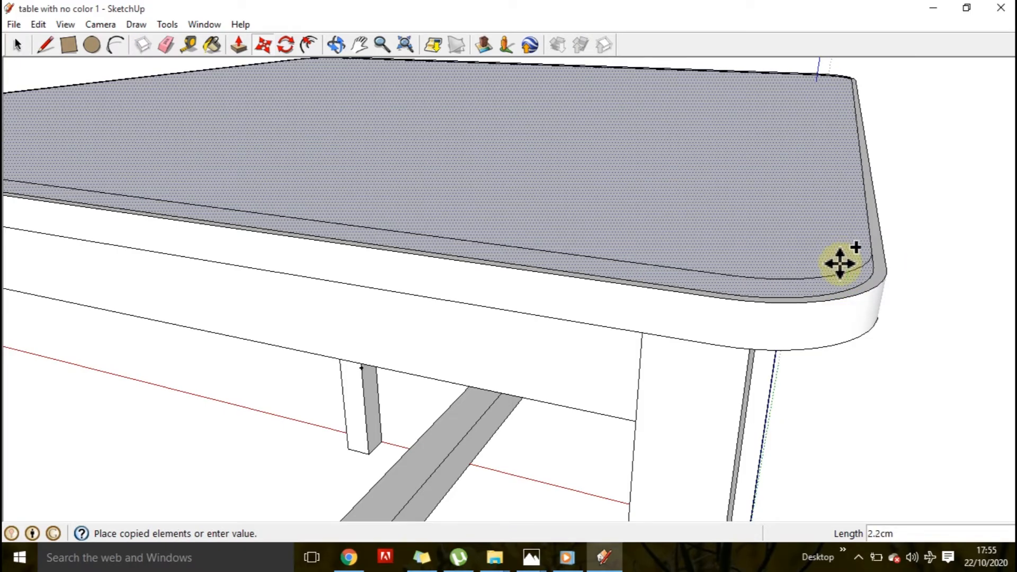
{"action": "left_click", "coordinate": [854, 289]}
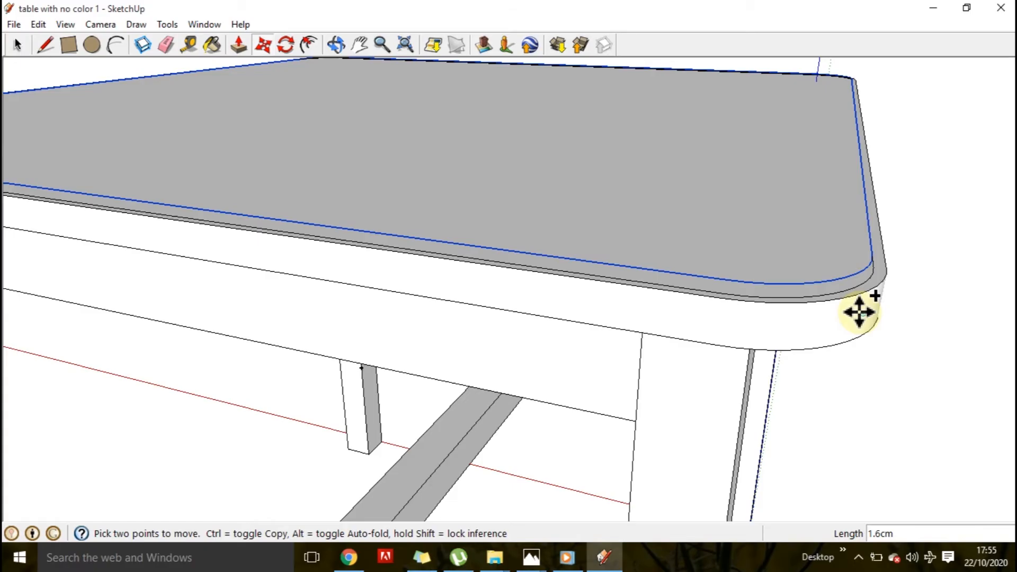
{"action": "key", "text": "ctrl+z"}
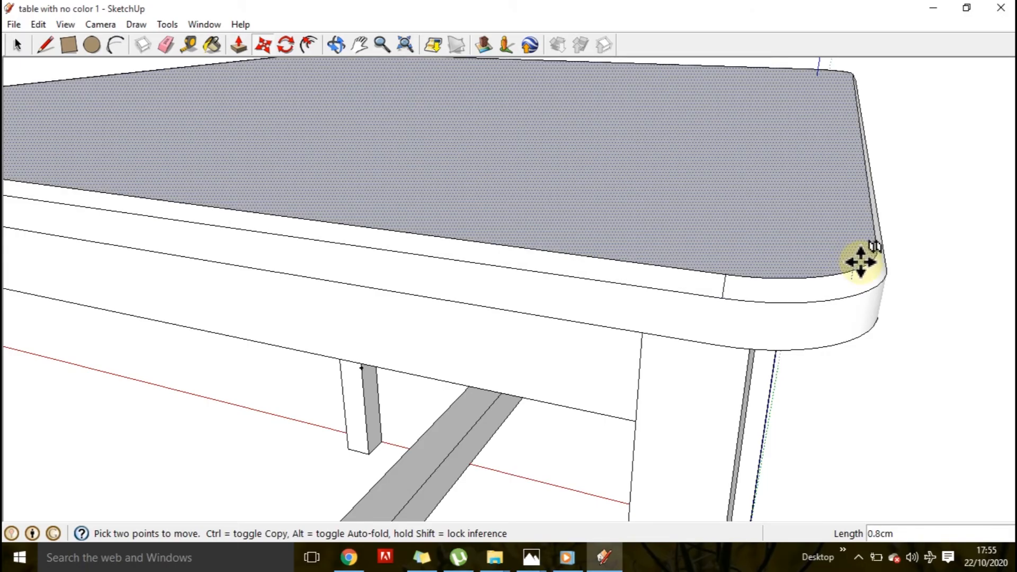
Move the tabletop's inner face up 0.5 cm with auto-fold, turning the rim into a slope.
{"action": "type", "text": ".5"}
{"action": "key", "text": "Return"}
Examine the tabletop's sloped rim and rounded corners from several sides.
{"action": "middle_click_drag", "start_coordinate": [930, 308], "coordinate": [774, 243]}
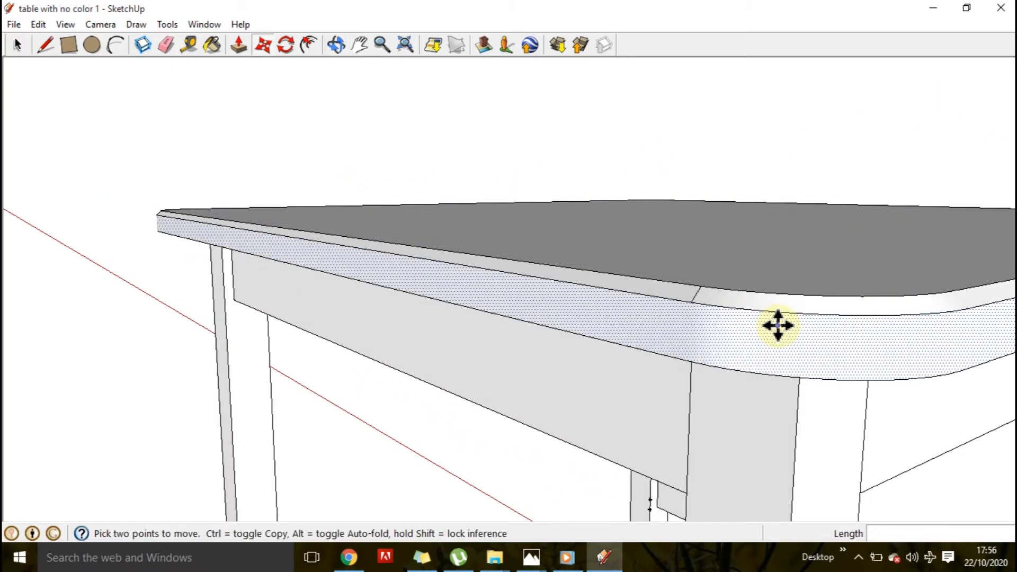
{"action": "scroll", "coordinate": [778, 326], "scroll_direction": "down", "scroll_amount": 5}
{"action": "middle_click_drag", "start_coordinate": [574, 275], "coordinate": [633, 331]}
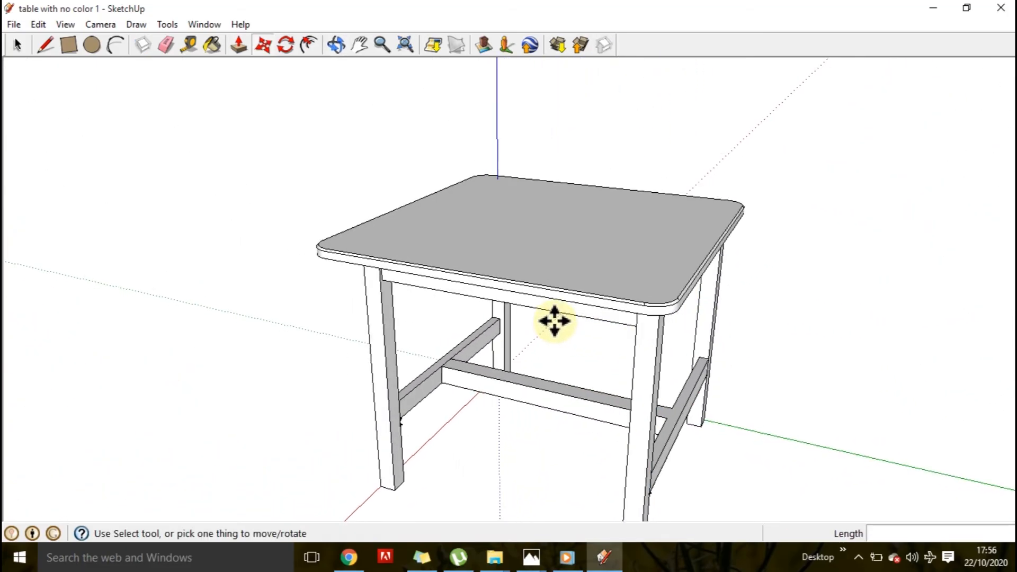
{"action": "scroll", "coordinate": [547, 313], "scroll_direction": "down", "scroll_amount": 1}
{"action": "scroll", "coordinate": [392, 291], "scroll_direction": "up", "scroll_amount": 6}
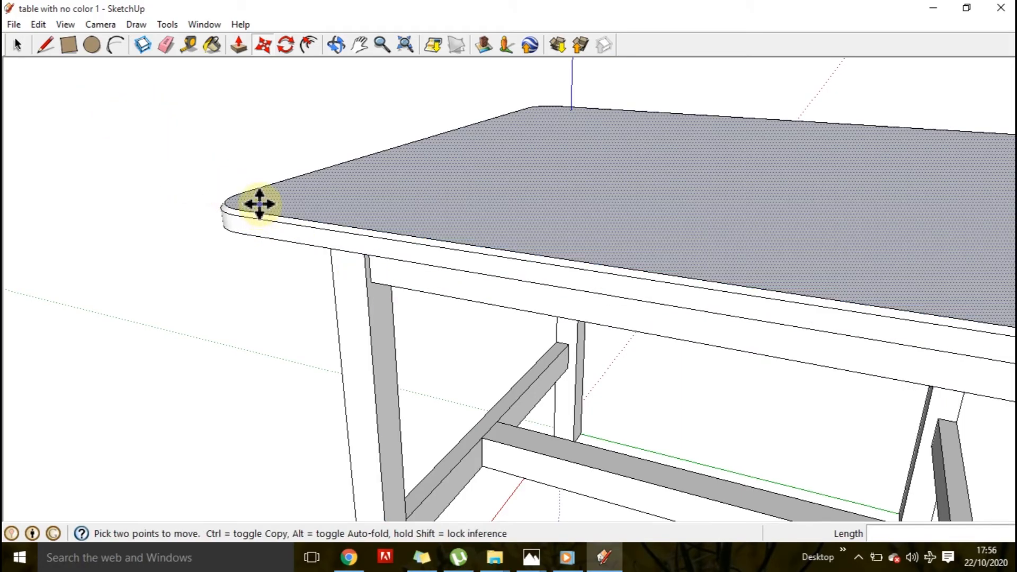
{"action": "scroll", "coordinate": [259, 203], "scroll_direction": "down", "scroll_amount": 4}
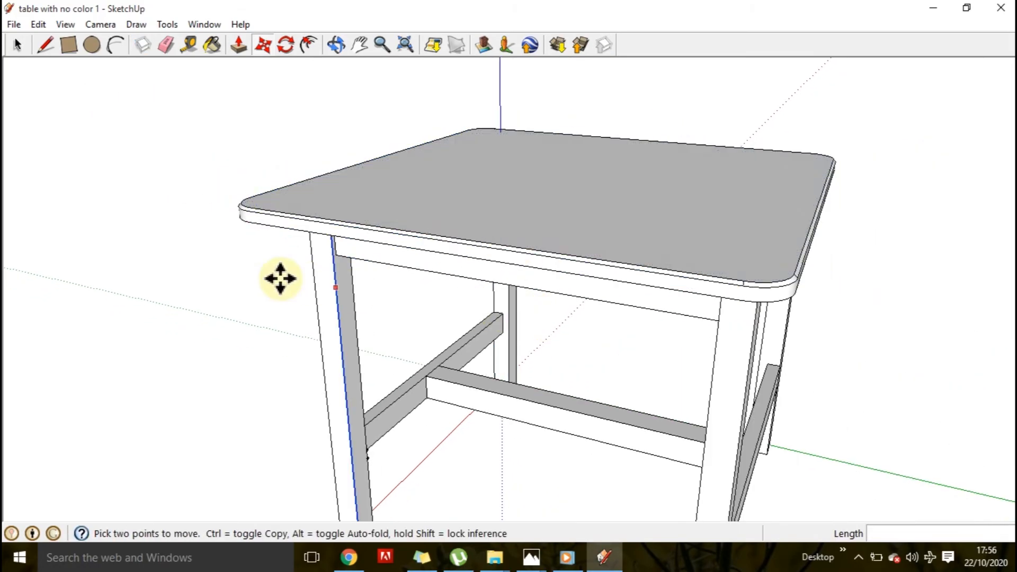
{"action": "middle_click_drag", "start_coordinate": [241, 258], "coordinate": [618, 257]}
{"action": "middle_click_drag", "start_coordinate": [404, 302], "coordinate": [703, 335]}
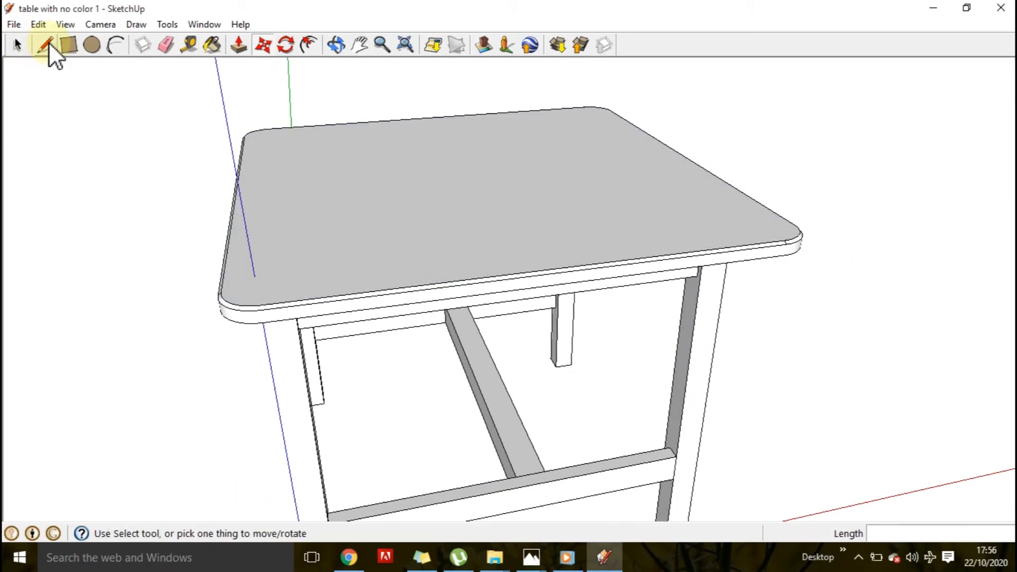
Select the entire table and paint it with Color_C13 from the Colors materials.
{"action": "left_click", "coordinate": [20, 42]}
{"action": "scroll", "coordinate": [358, 259], "scroll_direction": "down", "scroll_amount": 3}
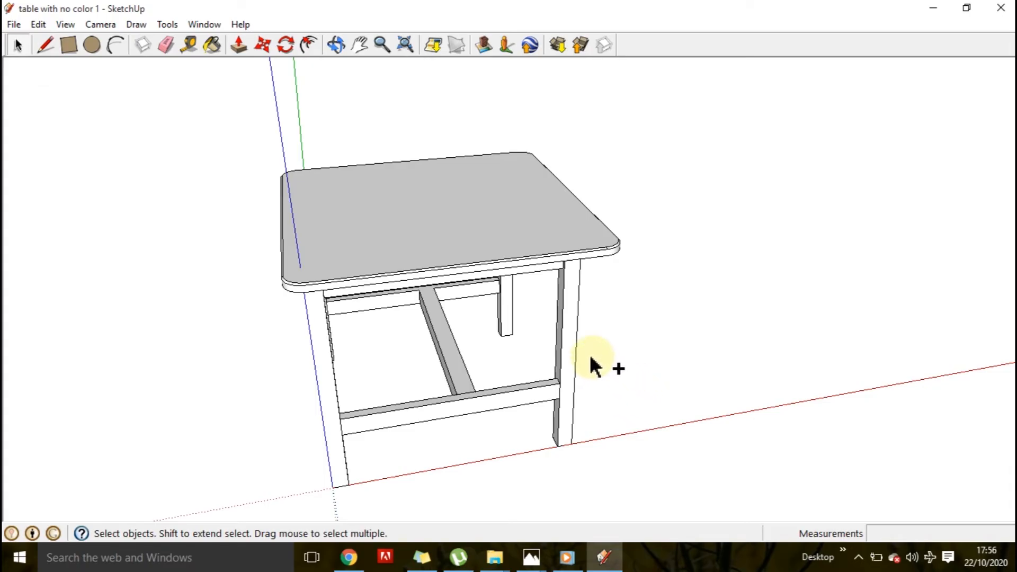
{"action": "key", "text": "ctrl+a"}
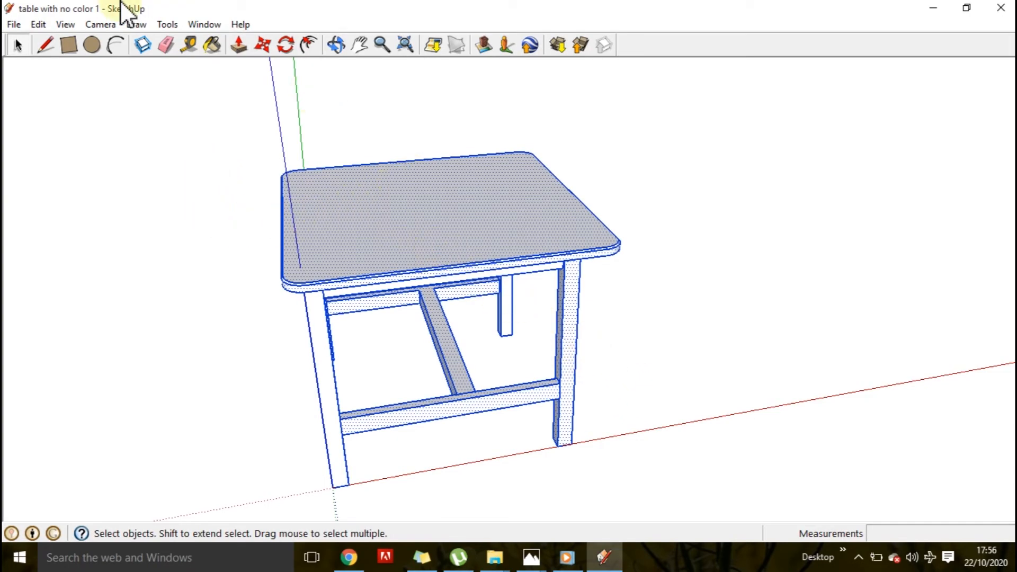
{"action": "left_click", "coordinate": [211, 44]}
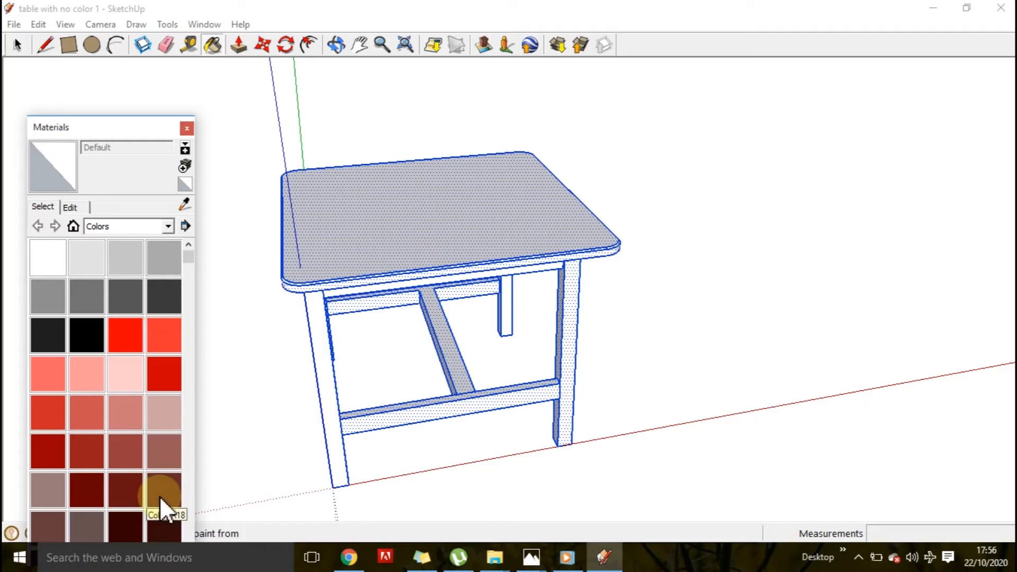
{"action": "left_click_drag", "start_coordinate": [187, 268], "coordinate": [194, 319]}
{"action": "left_click", "coordinate": [53, 299]}
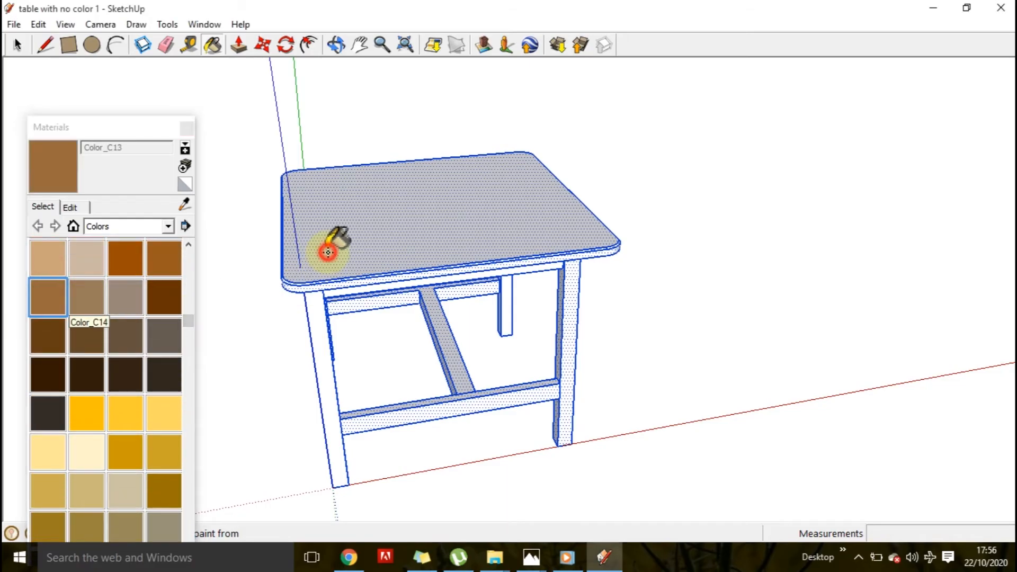
{"action": "left_click", "coordinate": [328, 246]}
Repaint the entire selected table with Color_C09 and clear the selection.
{"action": "left_click", "coordinate": [43, 260]}
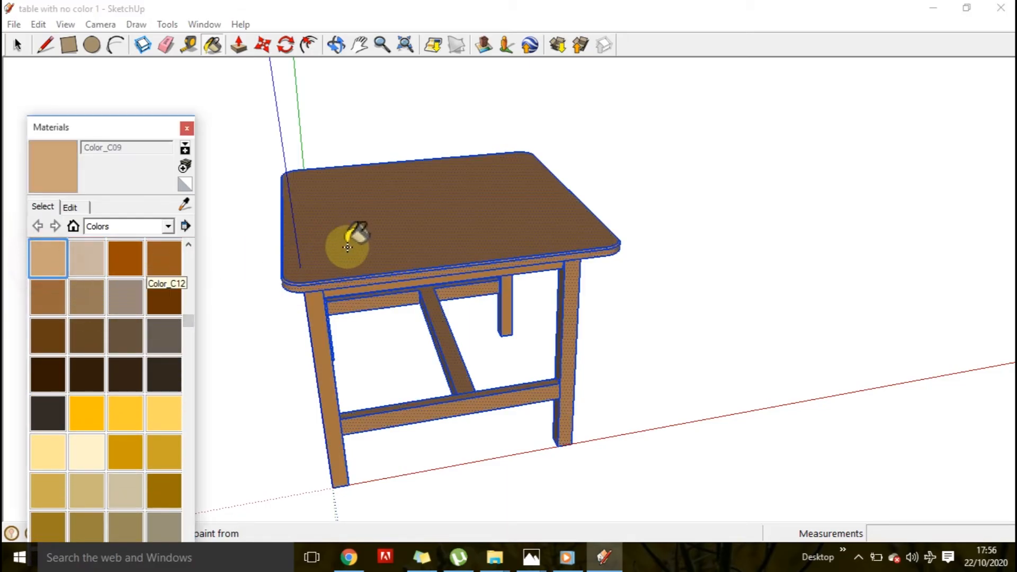
{"action": "left_click", "coordinate": [352, 239]}
{"action": "mouse_move", "coordinate": [408, 275]}
{"action": "middle_mouse_down"}
{"action": "mouse_move", "coordinate": [432, 284]}
{"action": "mouse_move", "coordinate": [227, 254]}
{"action": "mouse_move", "coordinate": [556, 287]}
{"action": "middle_mouse_up"}
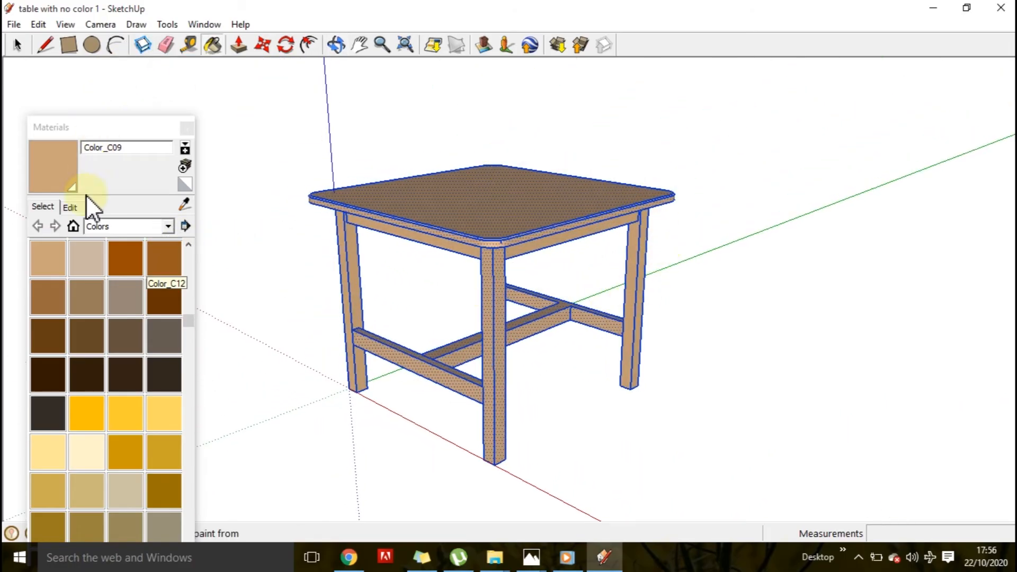
{"action": "left_click", "coordinate": [17, 45]}
{"action": "left_click", "coordinate": [701, 233]}
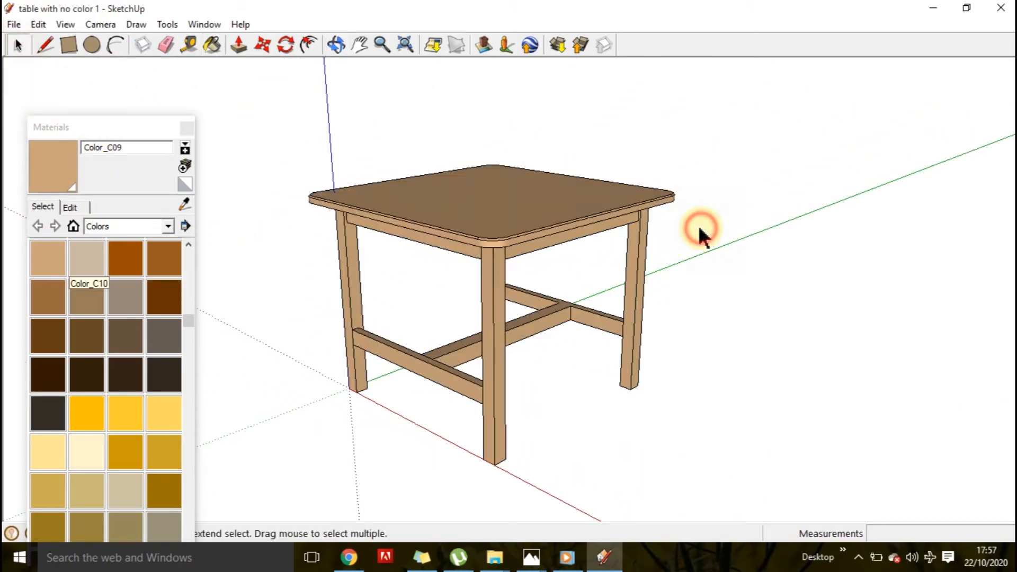
Paint only the tabletop's upper face with Color_C10.
{"action": "left_click", "coordinate": [51, 253]}
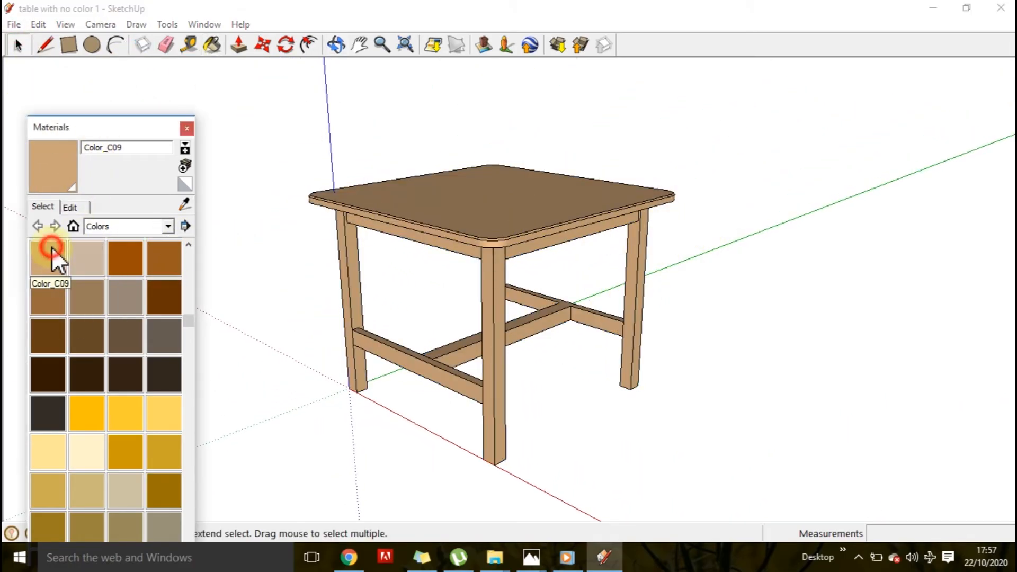
{"action": "left_click", "coordinate": [99, 269]}
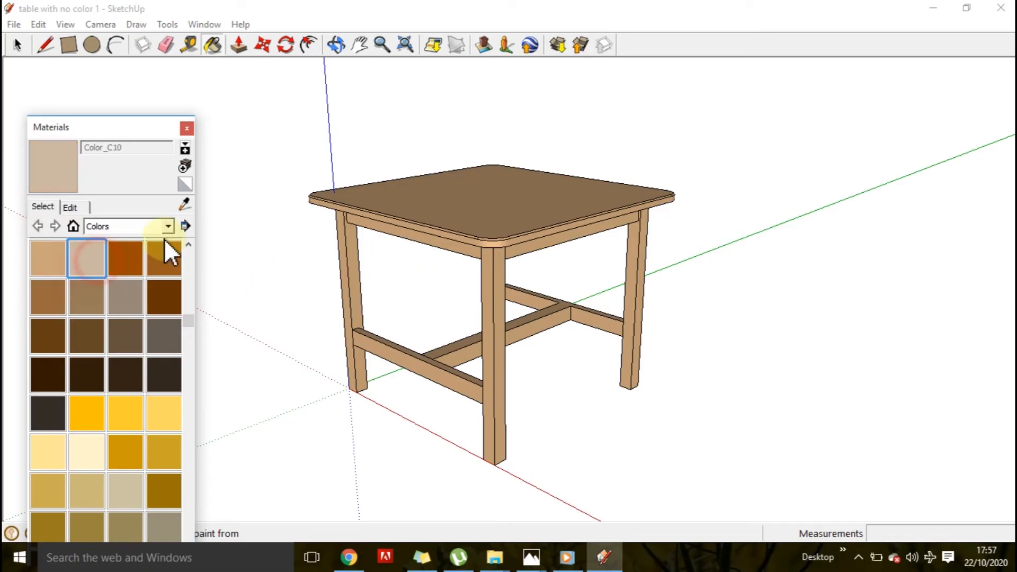
{"action": "left_click", "coordinate": [488, 216]}
{"action": "mouse_move", "coordinate": [687, 228]}
{"action": "middle_mouse_down"}
{"action": "mouse_move", "coordinate": [694, 239]}
{"action": "mouse_move", "coordinate": [269, 233]}
{"action": "middle_mouse_up"}
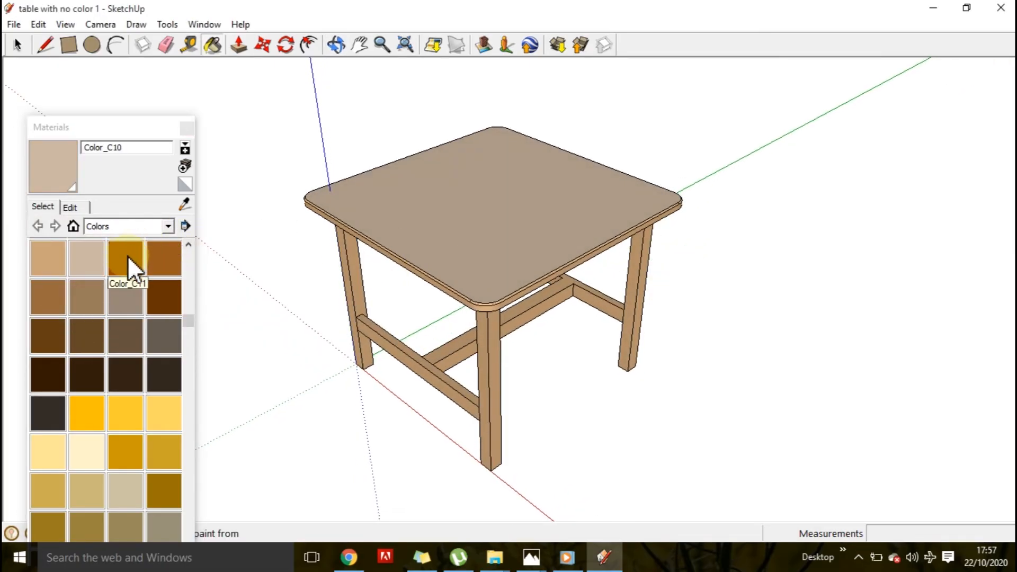
Paint the tabletop's upper face with Color_C14.
{"action": "left_click", "coordinate": [88, 301]}
{"action": "left_click", "coordinate": [538, 182]}
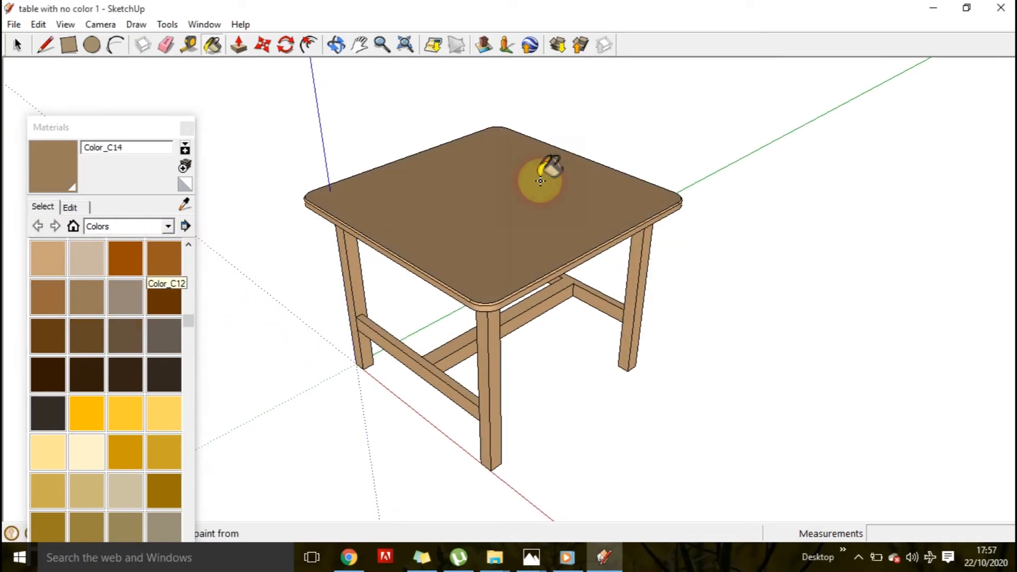
Paint the upper faces of the table's stretchers with Color_C16, covering the joined center and end rails and the remaining side rail.
{"action": "scroll", "coordinate": [534, 325], "scroll_direction": "up", "scroll_amount": 3}
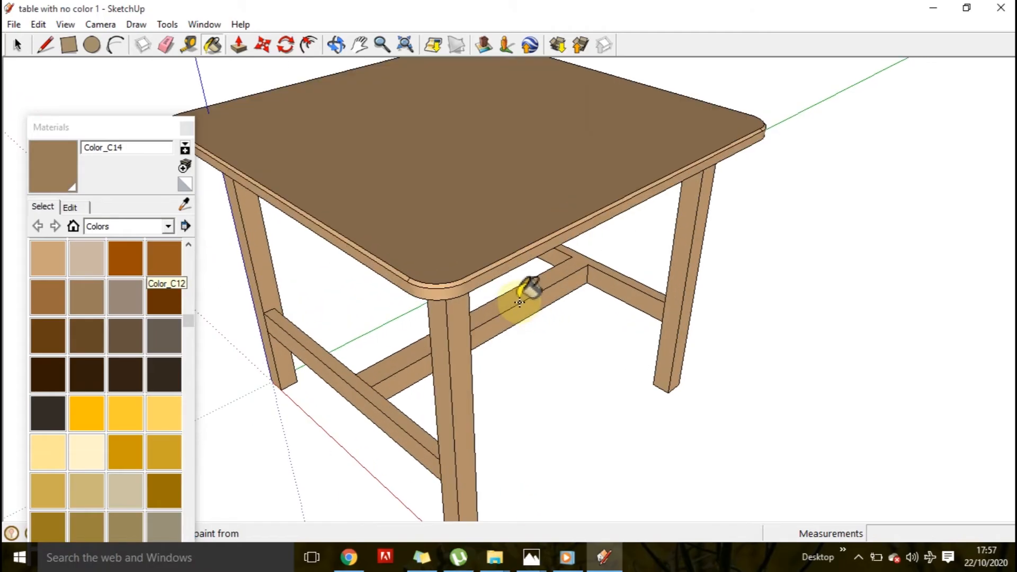
{"action": "left_click", "coordinate": [65, 331]}
{"action": "left_click", "coordinate": [169, 296]}
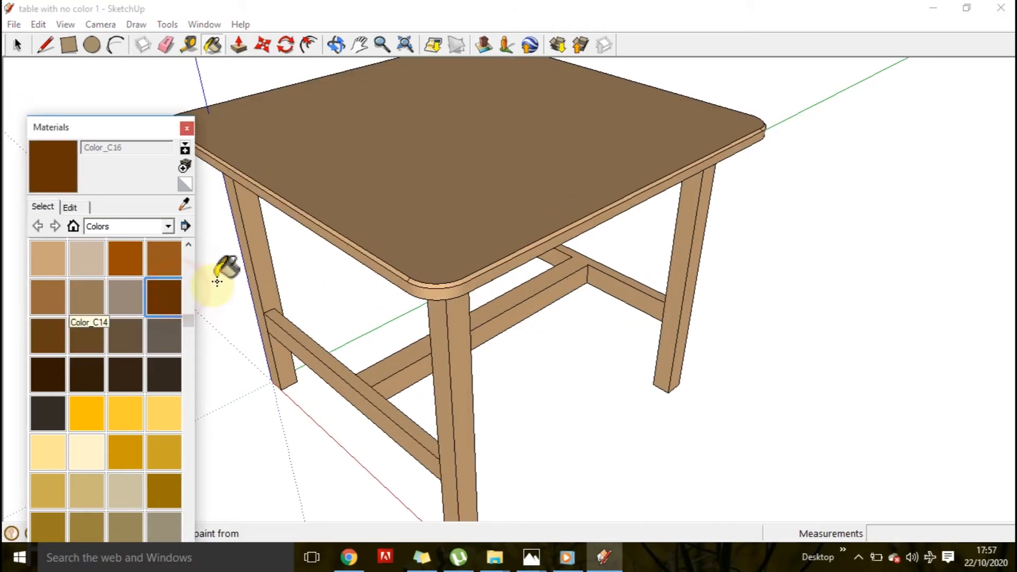
{"action": "left_click", "coordinate": [522, 300]}
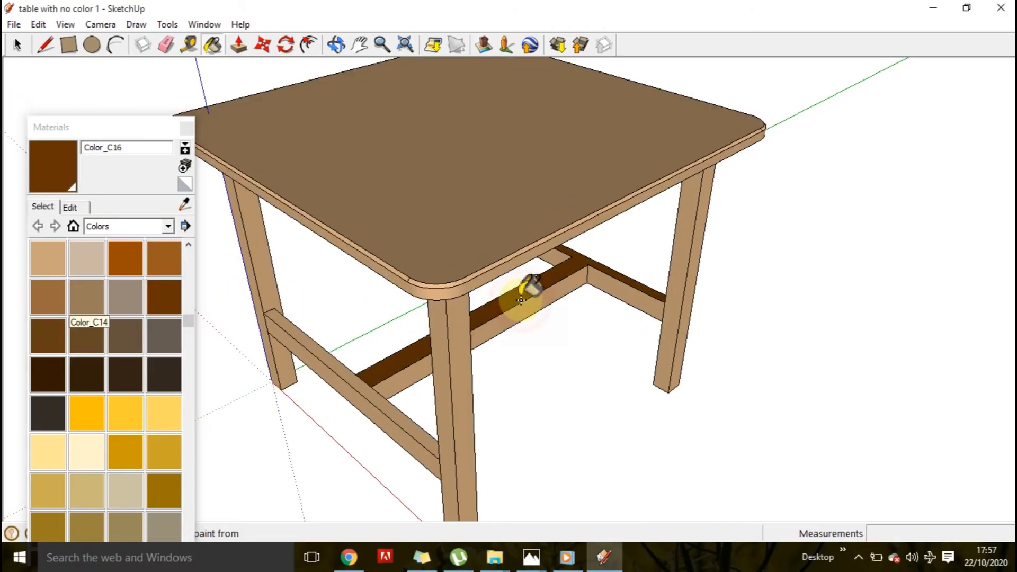
{"action": "left_click", "coordinate": [346, 377]}
Try painting an entire leg with Color_C16 and undo it.
{"action": "mouse_move", "coordinate": [595, 329]}
{"action": "middle_mouse_down"}
{"action": "mouse_move", "coordinate": [572, 268]}
{"action": "mouse_move", "coordinate": [274, 257]}
{"action": "mouse_move", "coordinate": [727, 345]}
{"action": "mouse_move", "coordinate": [690, 330]}
{"action": "mouse_move", "coordinate": [827, 324]}
{"action": "middle_mouse_up"}
{"action": "left_click", "coordinate": [836, 325]}
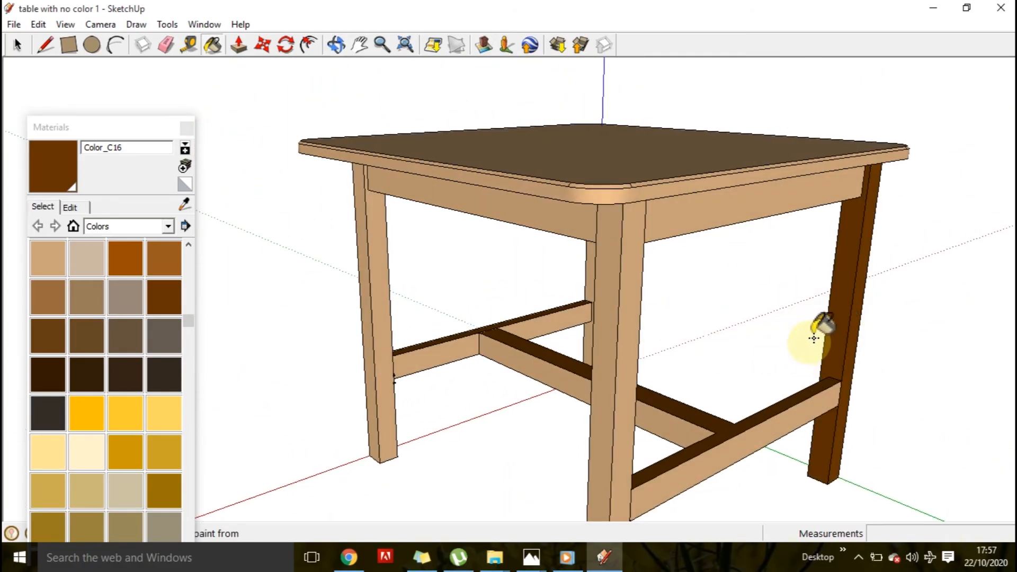
{"action": "key", "text": "ctrl+z"}
Hide the tabletop's rim edges around the rounded corner above the red-axis leg and along its adjoining long side.
{"action": "middle_click_drag", "start_coordinate": [641, 227], "coordinate": [874, 262]}
{"action": "mouse_move", "coordinate": [552, 256]}
{"action": "middle_mouse_down"}
{"action": "mouse_move", "coordinate": [688, 275]}
{"action": "mouse_move", "coordinate": [629, 273]}
{"action": "middle_mouse_up"}
{"action": "middle_click_drag", "start_coordinate": [420, 238], "coordinate": [586, 277]}
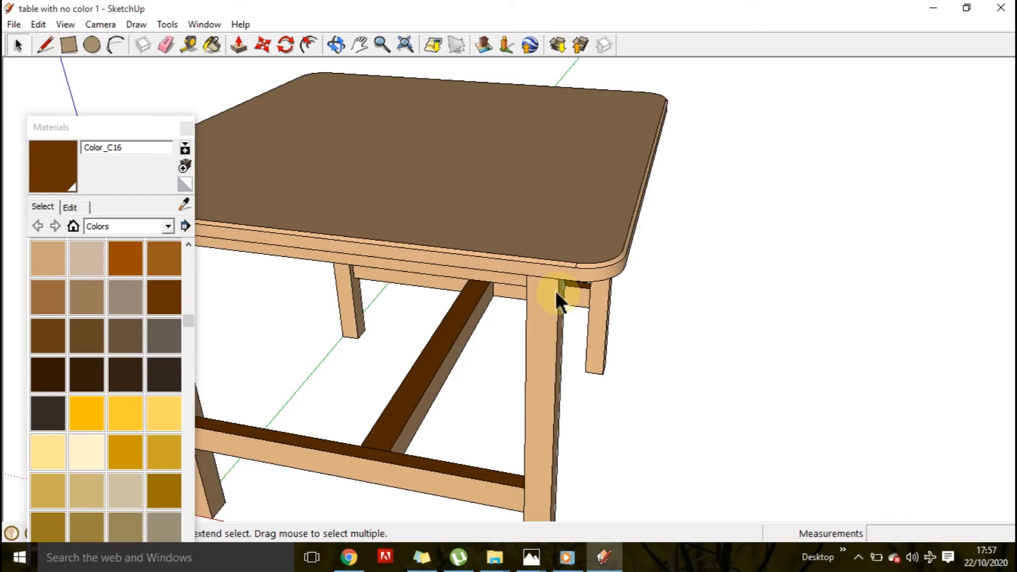
{"action": "scroll", "coordinate": [556, 291], "scroll_direction": "up", "scroll_amount": 3}
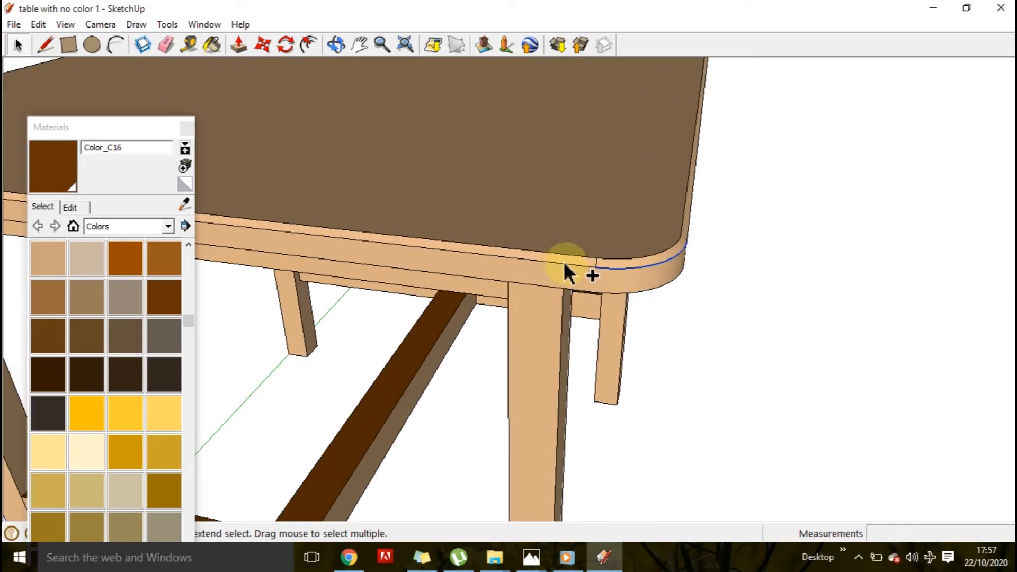
{"action": "left_click", "coordinate": [594, 267], "text": "shift"}
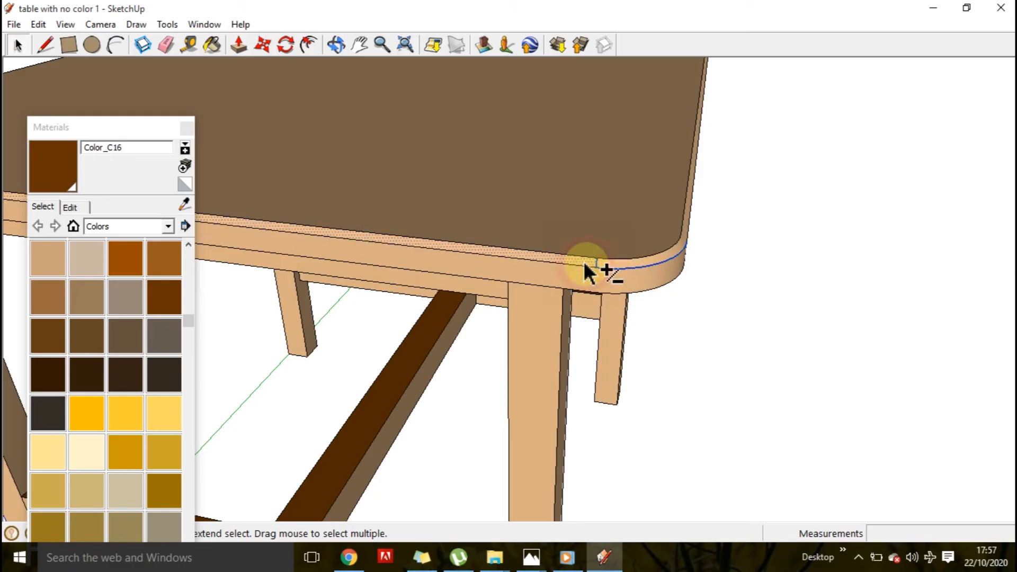
{"action": "left_click", "coordinate": [599, 270], "text": "shift"}
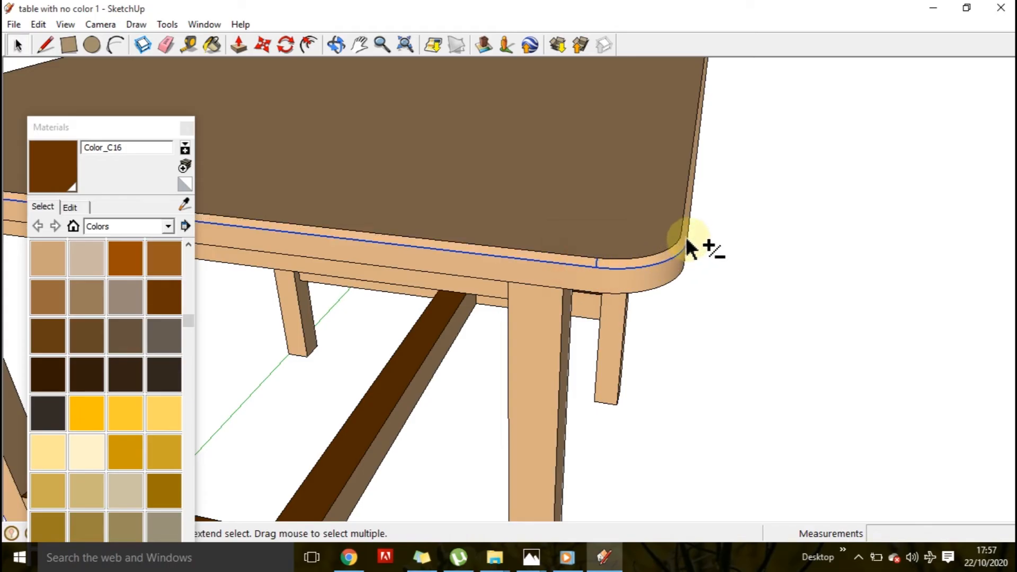
{"action": "right_click", "coordinate": [569, 261]}
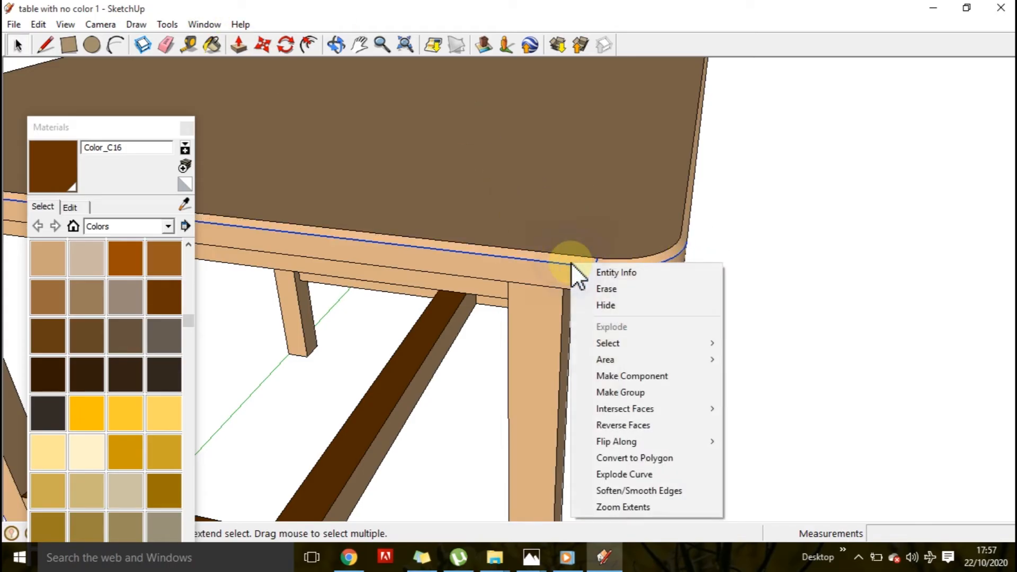
{"action": "left_click", "coordinate": [606, 305]}
Hide the long straight rim edge on the tabletop side that runs away from the red-axis corner.
{"action": "middle_click_drag", "start_coordinate": [754, 296], "coordinate": [479, 275]}
{"action": "scroll", "coordinate": [479, 275], "scroll_direction": "down", "scroll_amount": 2}
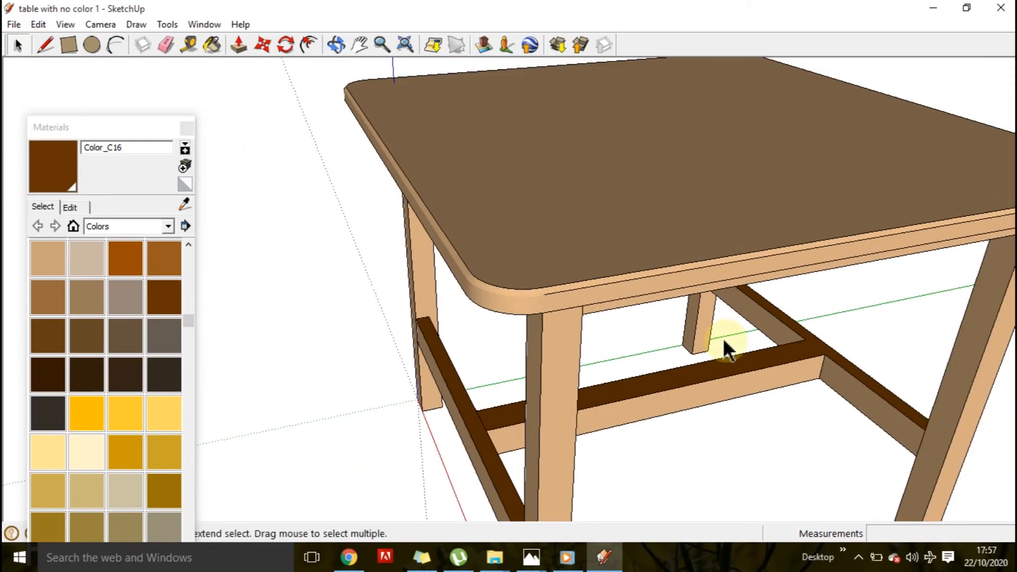
{"action": "scroll", "coordinate": [780, 338], "scroll_direction": "up", "scroll_amount": 4}
{"action": "scroll", "coordinate": [780, 338], "scroll_direction": "down", "scroll_amount": 5}
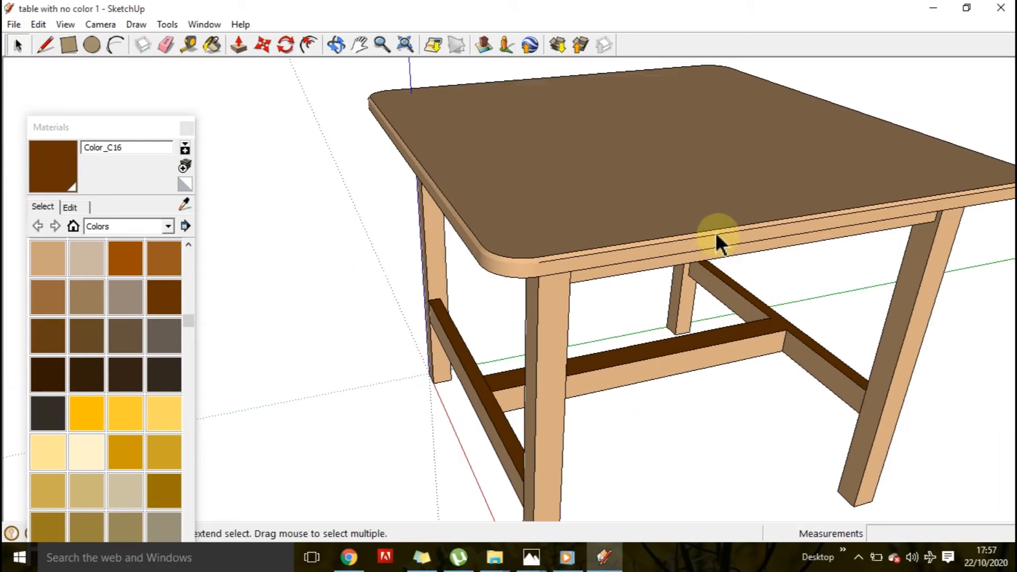
{"action": "left_click", "coordinate": [718, 234]}
{"action": "right_click", "coordinate": [718, 234]}
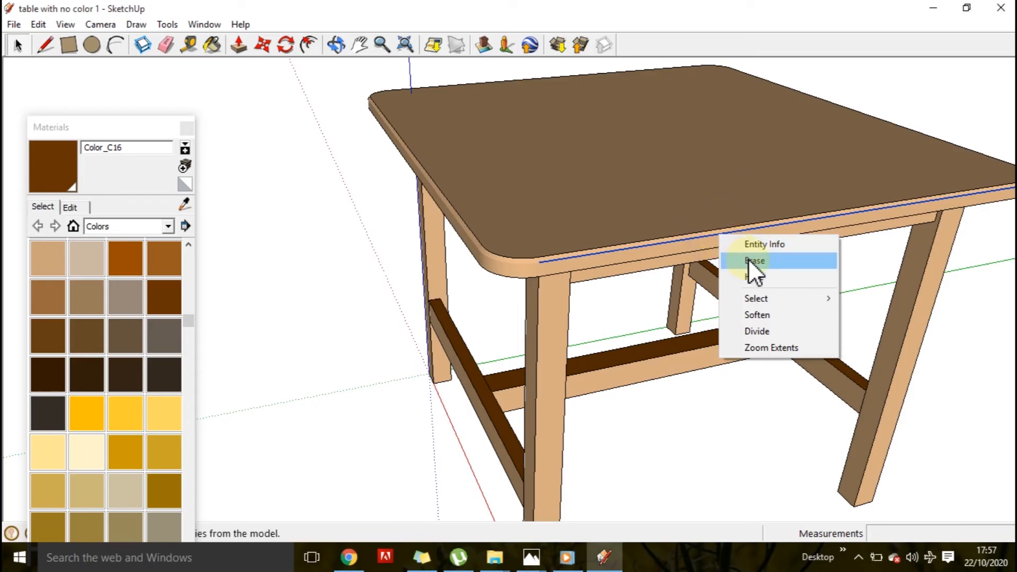
{"action": "left_click", "coordinate": [759, 276]}
Hide the rim edges around the rounded tabletop corner opposite the origin and along its adjoining side.
{"action": "middle_click_drag", "start_coordinate": [788, 299], "coordinate": [669, 302]}
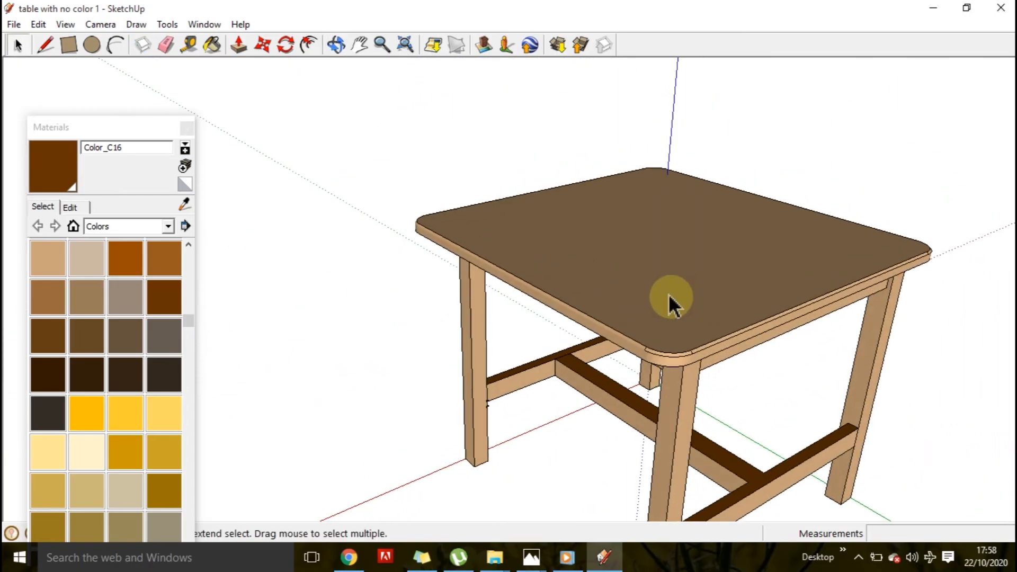
{"action": "scroll", "coordinate": [700, 364], "scroll_direction": "up", "scroll_amount": 3}
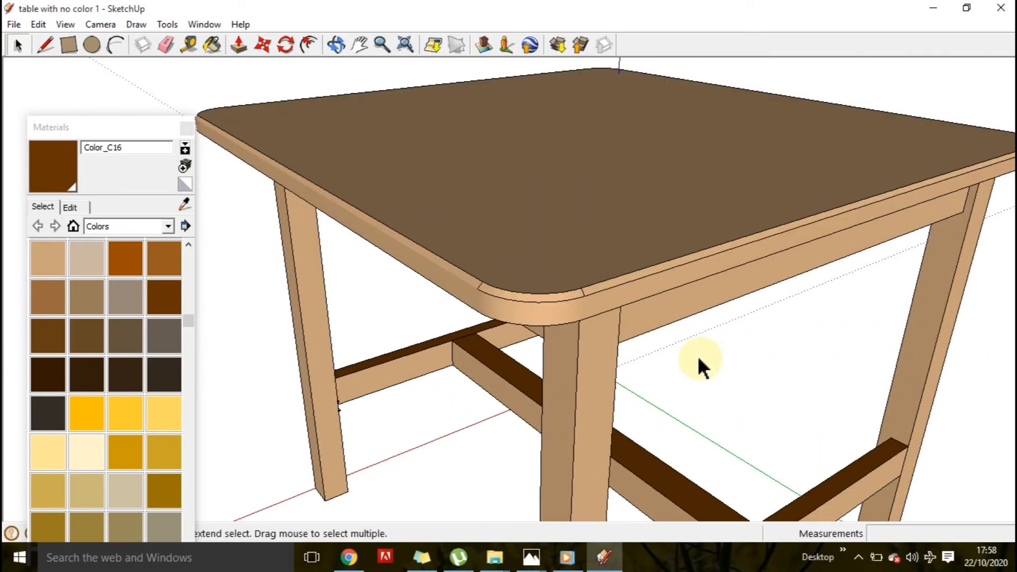
{"action": "left_click", "coordinate": [591, 291]}
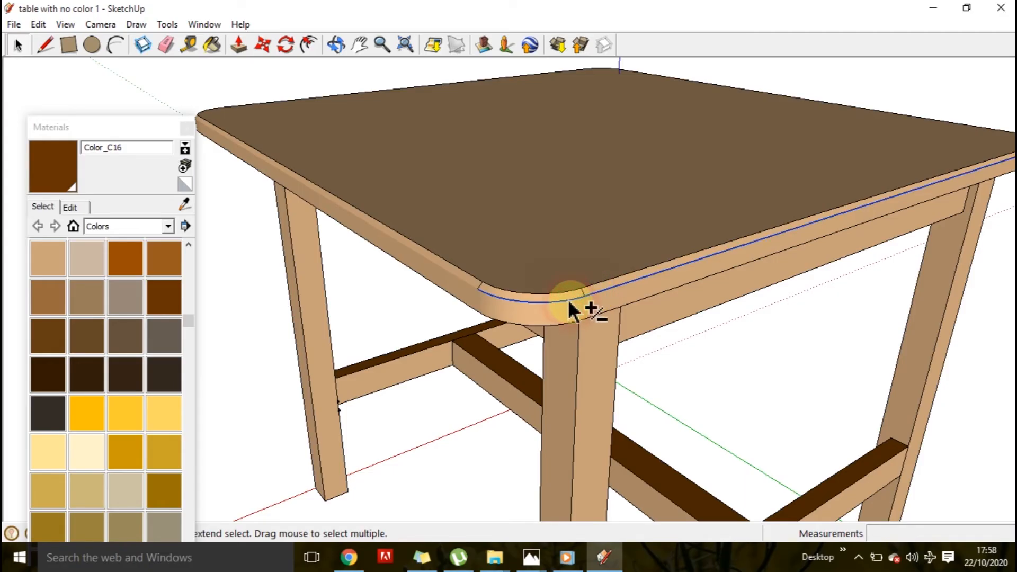
{"action": "left_click", "coordinate": [583, 294], "text": "shift"}
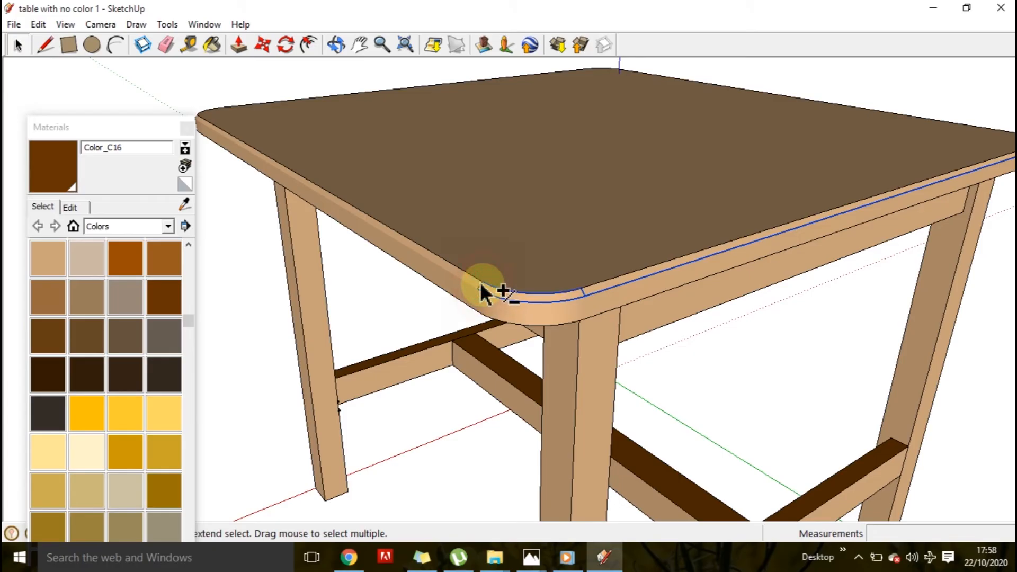
{"action": "left_click", "coordinate": [493, 288], "text": "shift"}
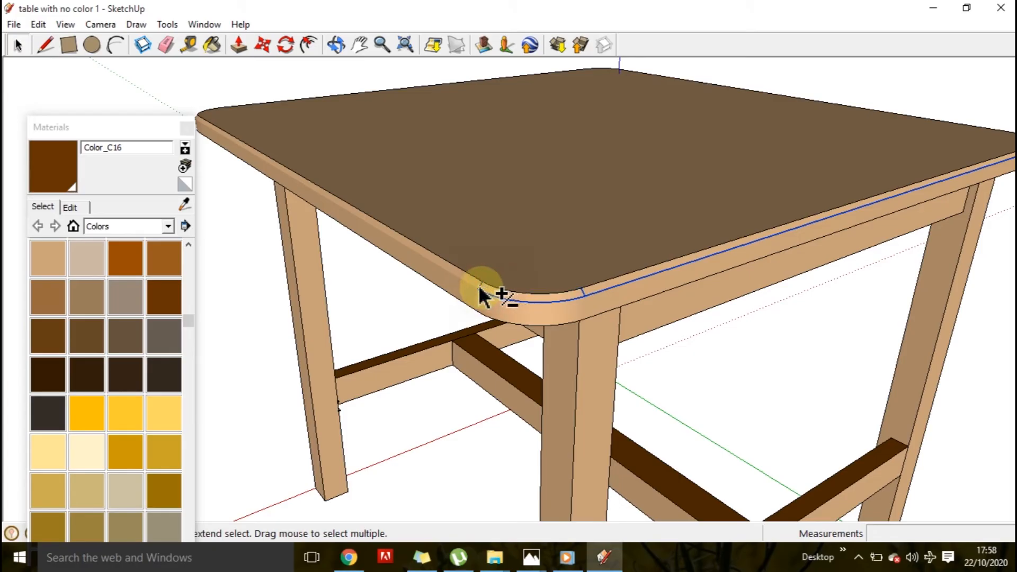
{"action": "right_click", "coordinate": [481, 289]}
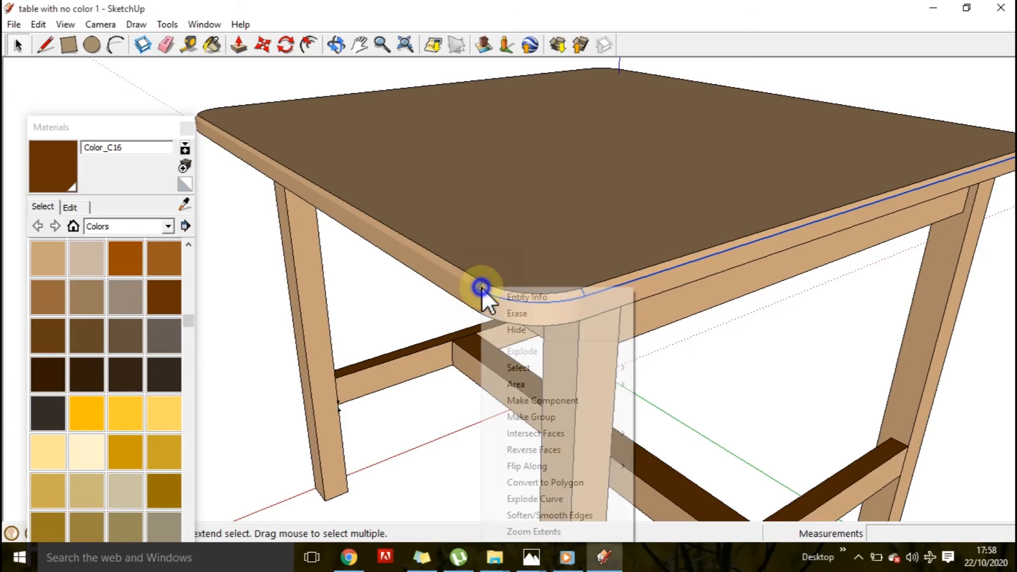
{"action": "left_click", "coordinate": [526, 329]}
Explode the leg component diagonally opposite the origin and hide its outer vertical edge.
{"action": "scroll", "coordinate": [757, 302], "scroll_direction": "down", "scroll_amount": 1}
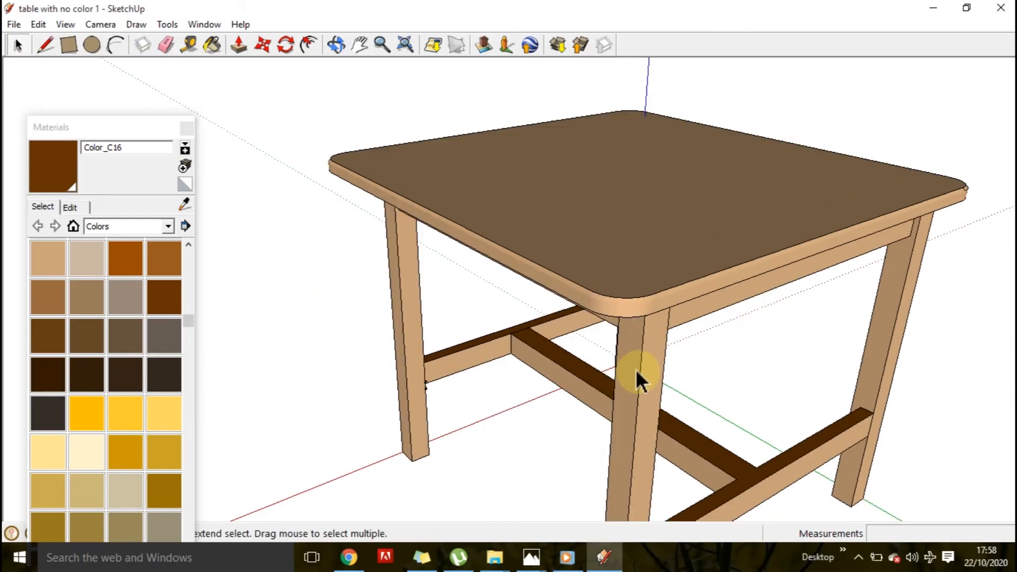
{"action": "left_click", "coordinate": [638, 372]}
{"action": "right_click", "coordinate": [641, 374]}
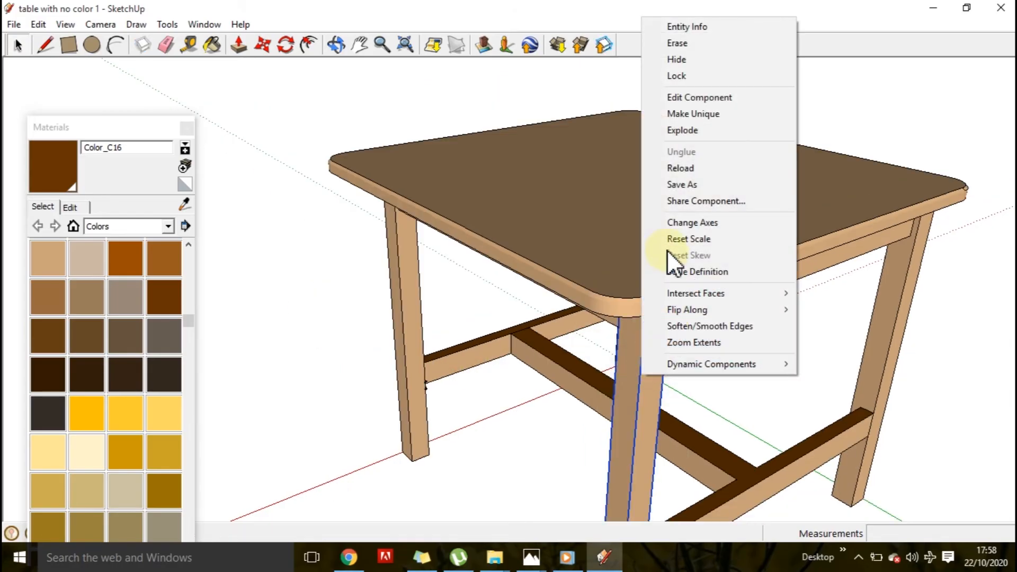
{"action": "left_click", "coordinate": [681, 129]}
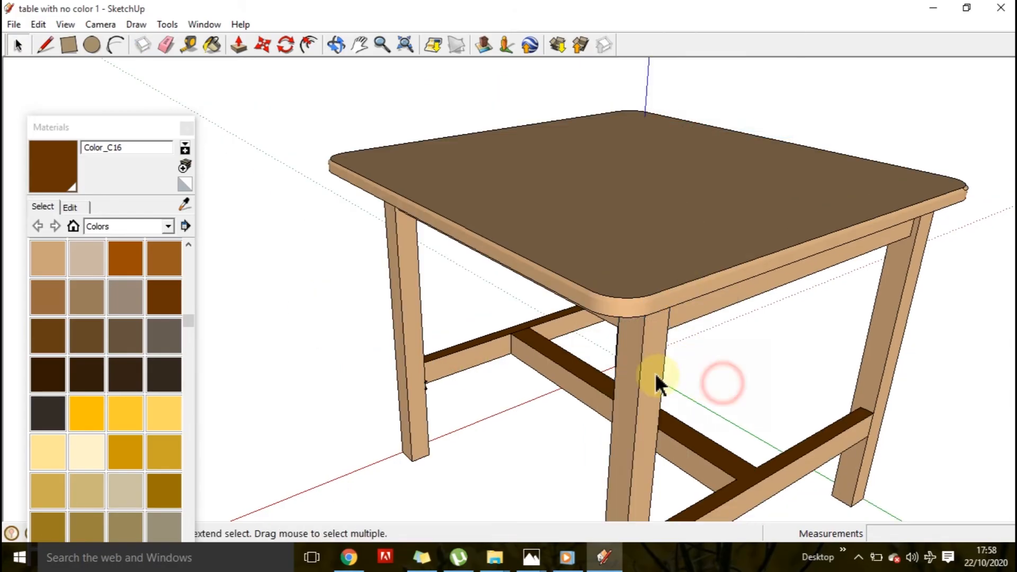
{"action": "right_click", "coordinate": [640, 369]}
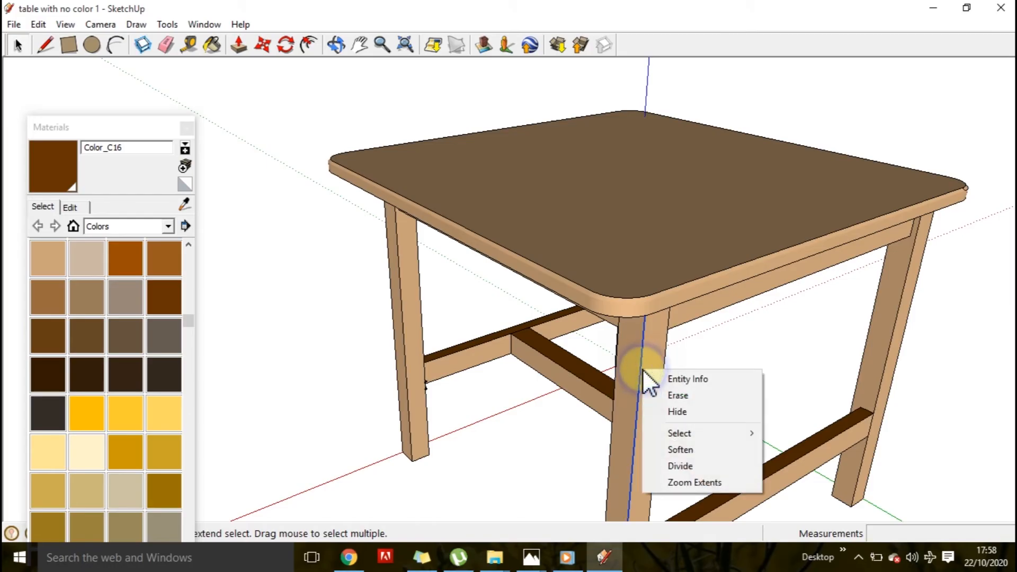
{"action": "left_click", "coordinate": [676, 398]}
Hide the outer vertical edge of the leg on the red axis.
{"action": "middle_click_drag", "start_coordinate": [729, 377], "coordinate": [614, 334]}
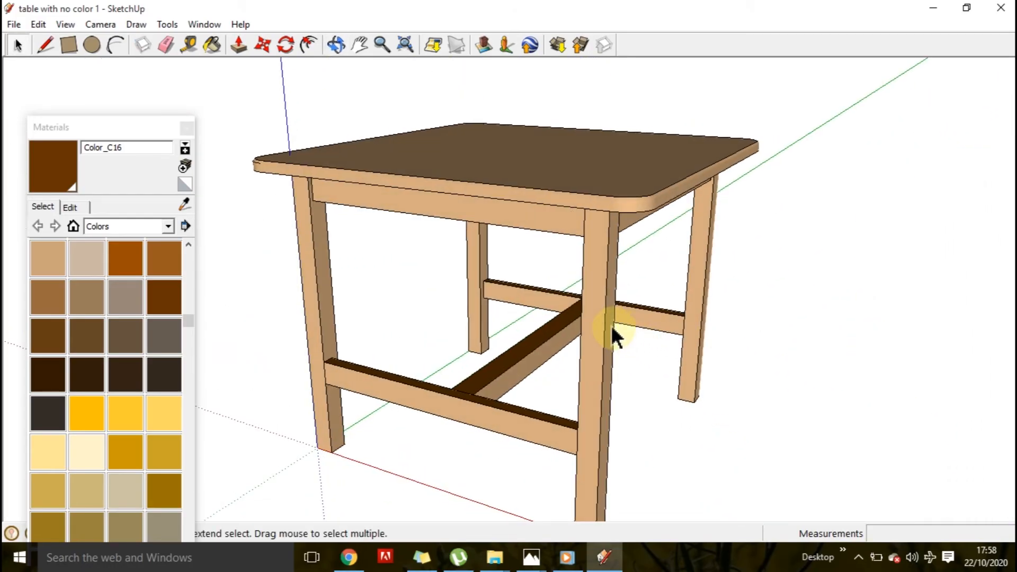
{"action": "left_click", "coordinate": [606, 318]}
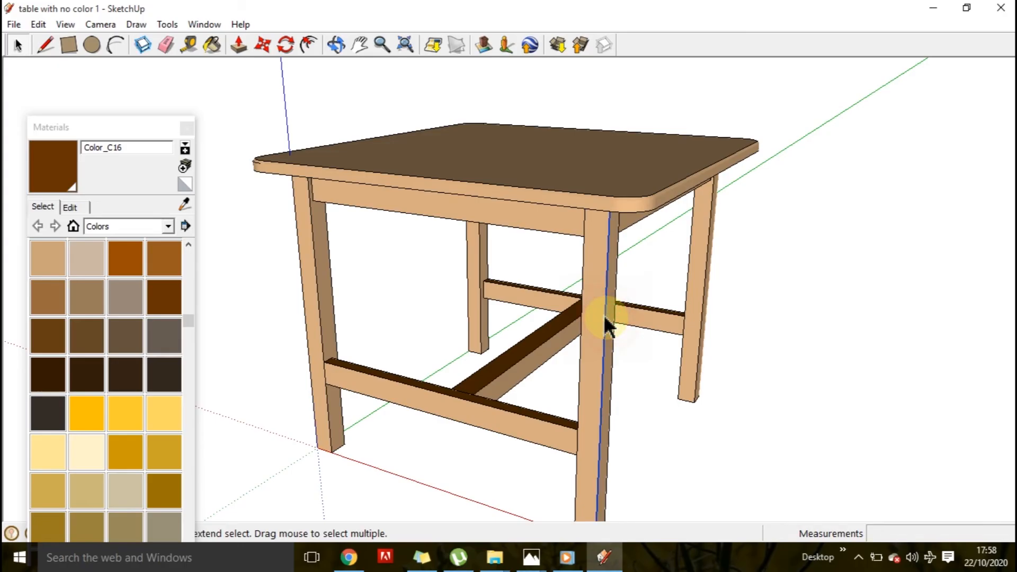
{"action": "right_click", "coordinate": [606, 318]}
{"action": "left_click", "coordinate": [641, 360]}
Explode the leg component at the origin and hide its outer vertical edge.
{"action": "middle_click_drag", "start_coordinate": [642, 329], "coordinate": [925, 344]}
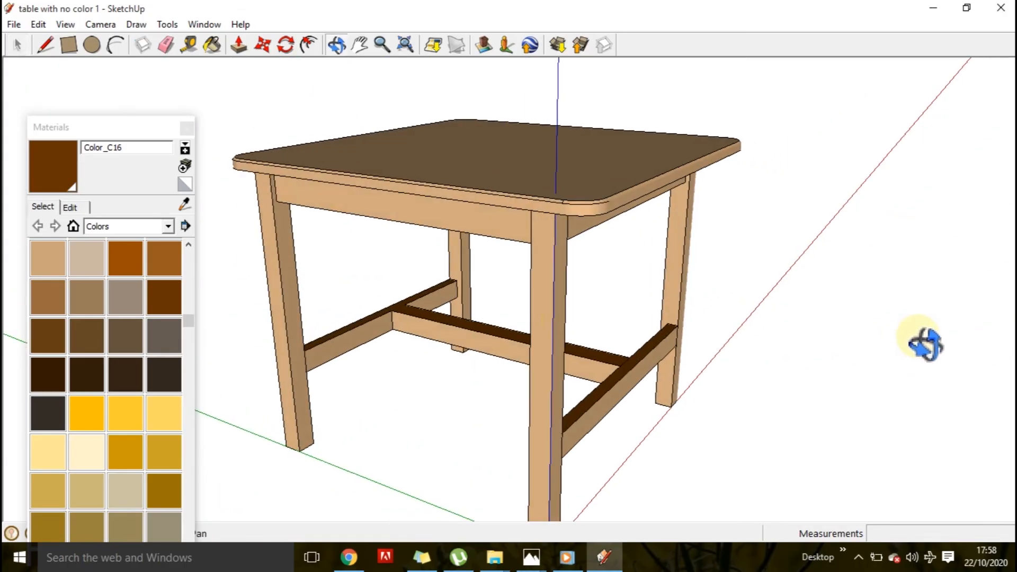
{"action": "left_click", "coordinate": [553, 313]}
{"action": "right_click", "coordinate": [554, 313]}
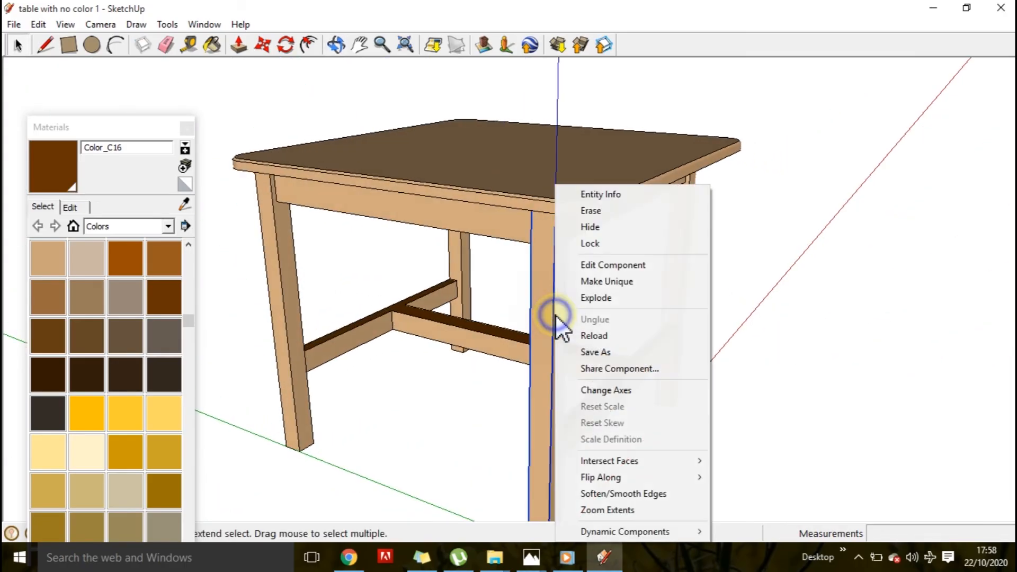
{"action": "left_click", "coordinate": [596, 298]}
{"action": "left_click", "coordinate": [707, 304]}
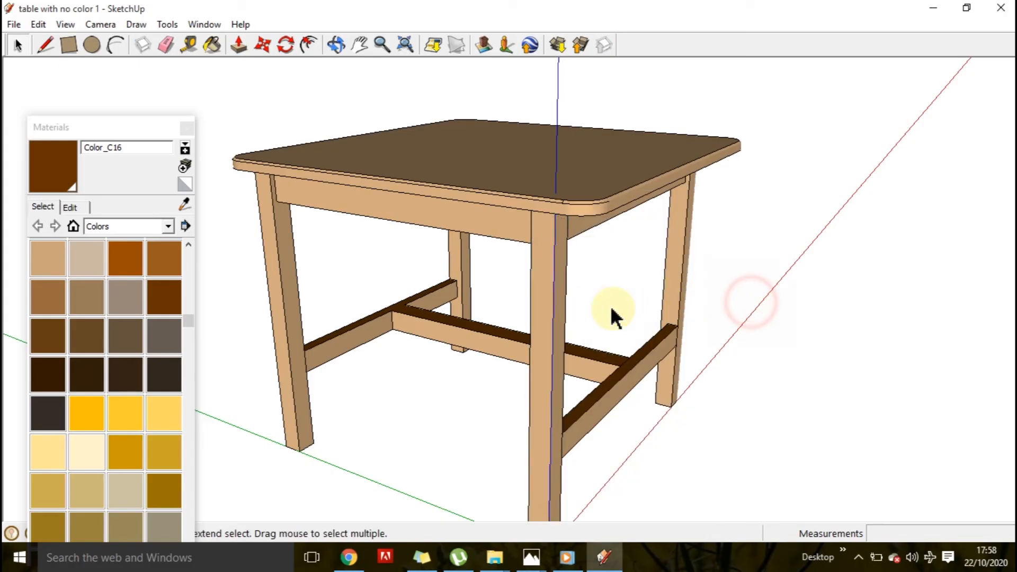
{"action": "left_click", "coordinate": [552, 300]}
{"action": "right_click", "coordinate": [554, 302]}
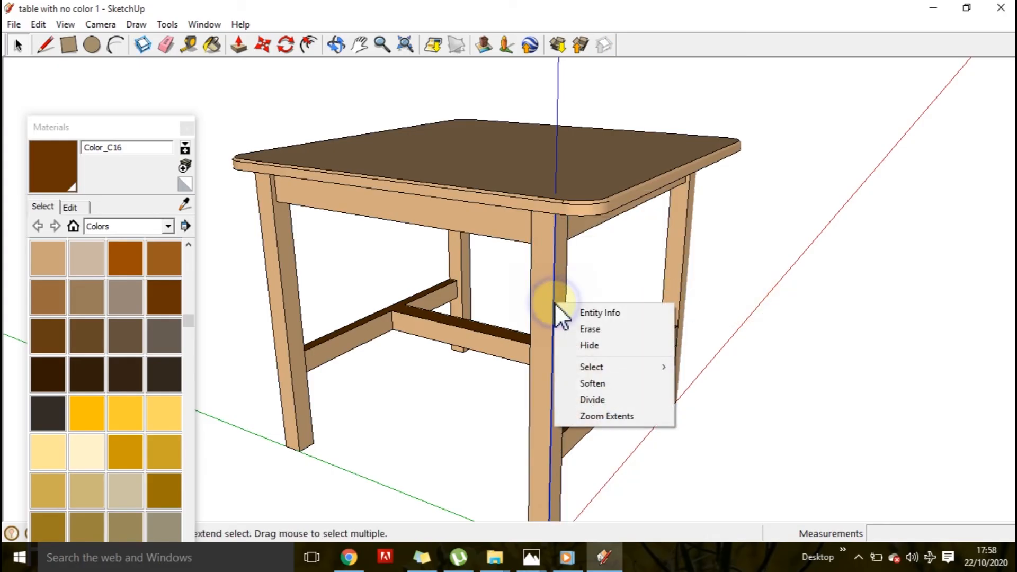
{"action": "left_click", "coordinate": [590, 347]}
Hide the outer vertical edge of the remaining leg on the green axis.
{"action": "middle_click_drag", "start_coordinate": [514, 345], "coordinate": [445, 350]}
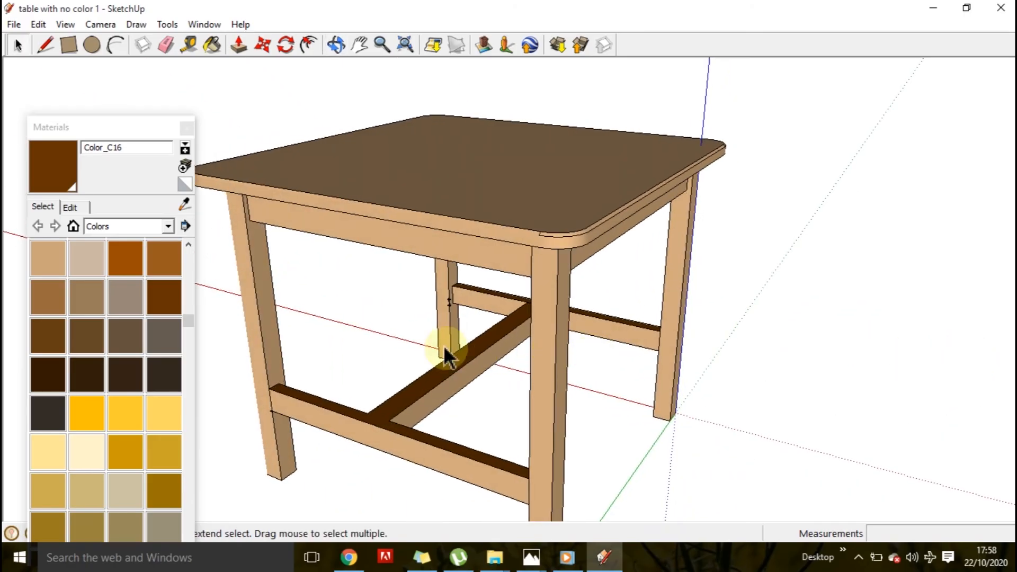
{"action": "left_click", "coordinate": [557, 348]}
{"action": "right_click", "coordinate": [556, 351]}
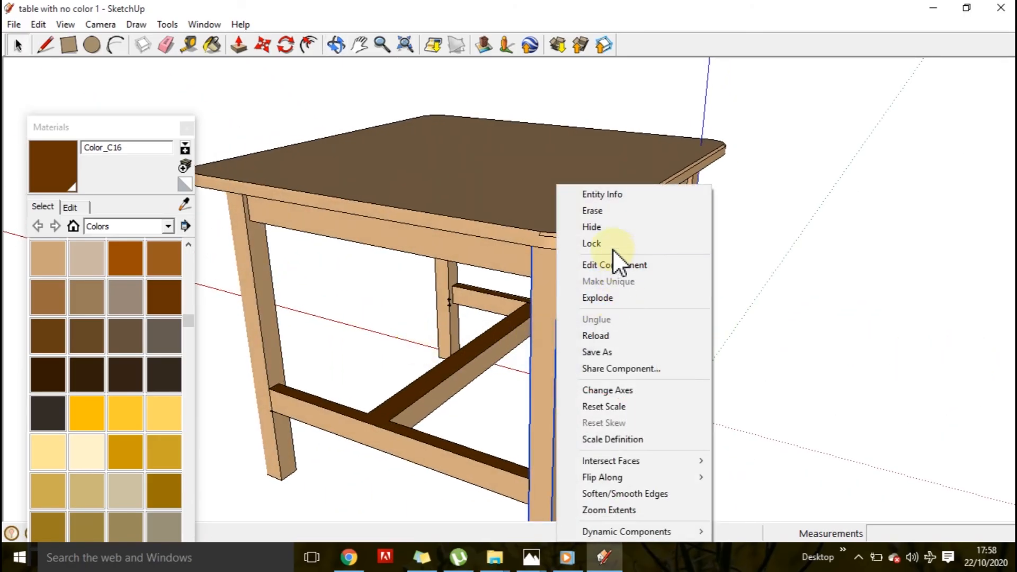
{"action": "left_click", "coordinate": [608, 228]}
Paint the inner side face of the leg diagonally opposite the origin with the dark brown Color_C16.
{"action": "middle_click_drag", "start_coordinate": [609, 295], "coordinate": [840, 309]}
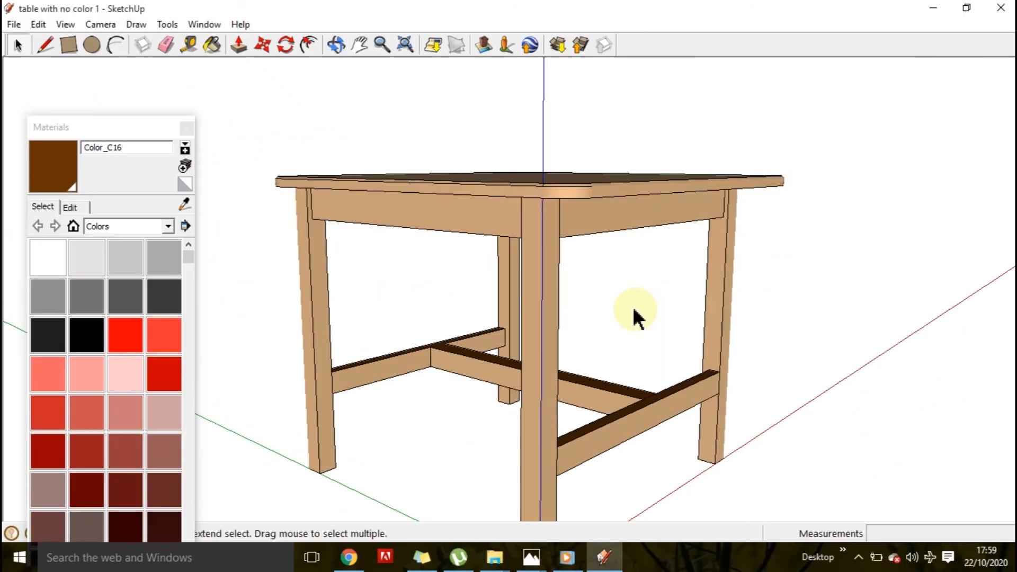
{"action": "middle_click_drag", "start_coordinate": [519, 310], "coordinate": [754, 324]}
{"action": "middle_click_drag", "start_coordinate": [424, 278], "coordinate": [710, 297]}
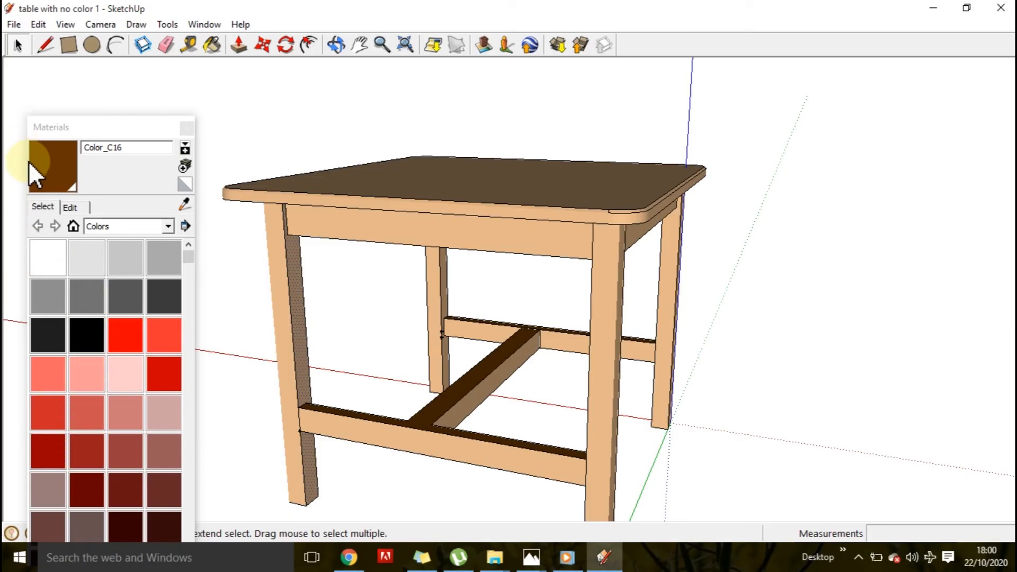
{"action": "left_click", "coordinate": [43, 162]}
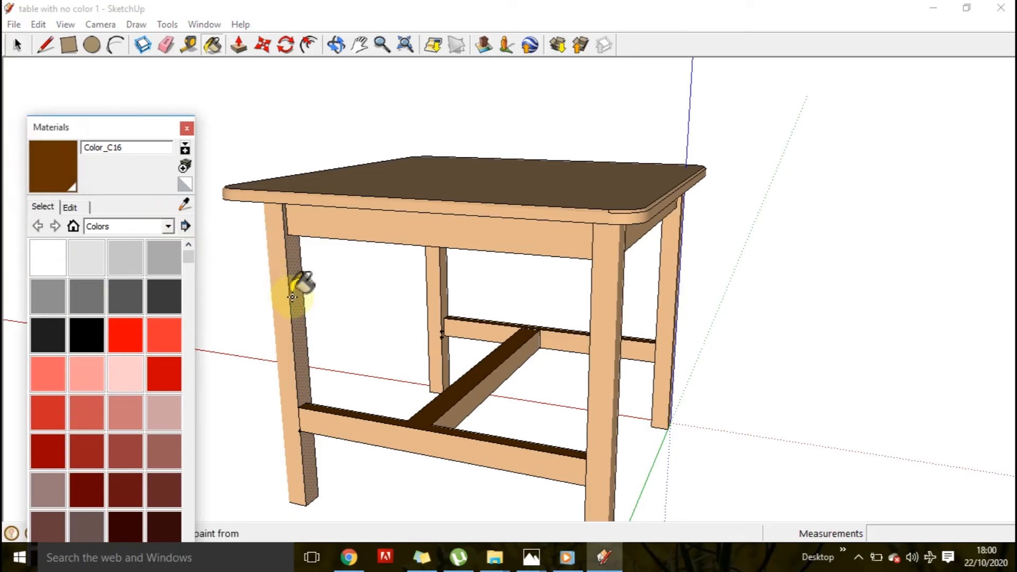
{"action": "left_click", "coordinate": [300, 314]}
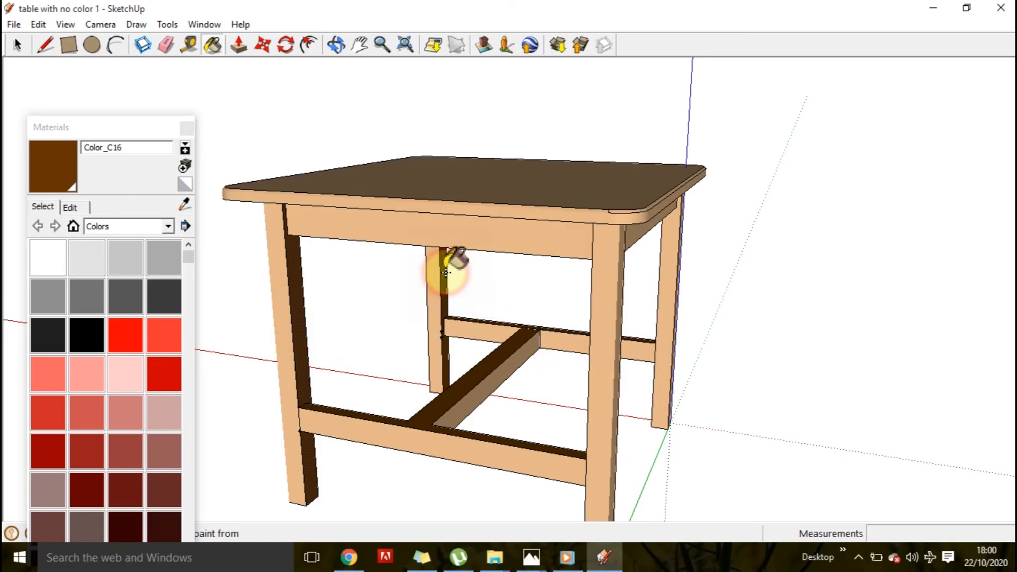
Paint the inner faces of the green-axis leg and the leg at the origin with Color_C16.
{"action": "mouse_move", "coordinate": [511, 306]}
{"action": "middle_mouse_down"}
{"action": "mouse_move", "coordinate": [587, 348]}
{"action": "mouse_move", "coordinate": [790, 352]}
{"action": "mouse_move", "coordinate": [703, 334]}
{"action": "middle_mouse_up"}
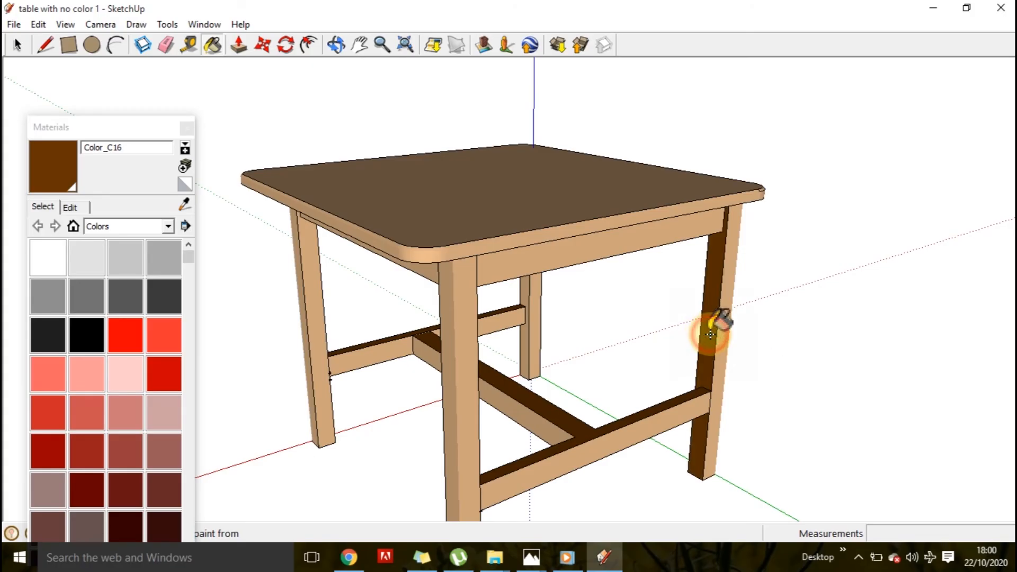
{"action": "middle_click_drag", "start_coordinate": [556, 313], "coordinate": [768, 327]}
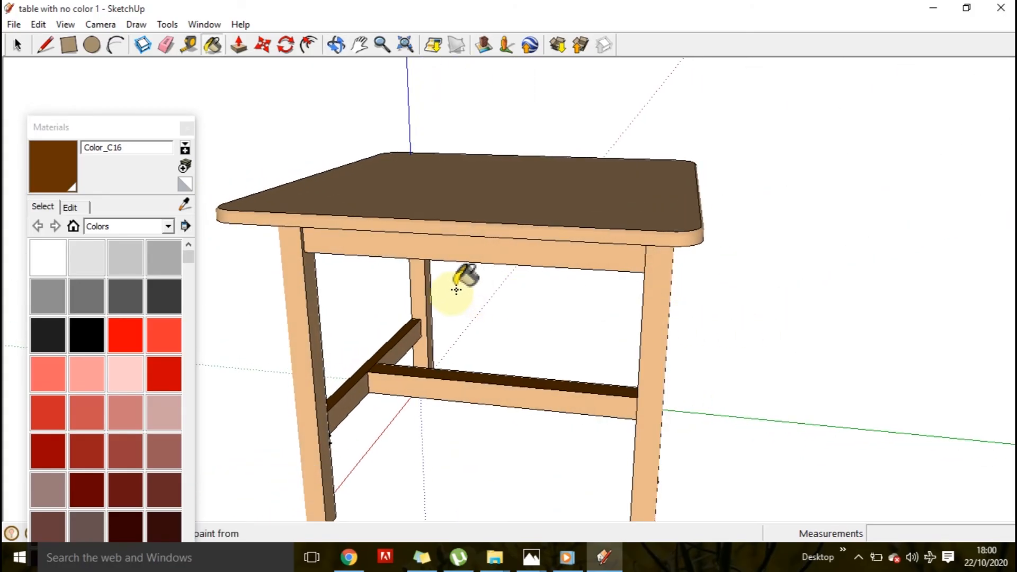
{"action": "left_click", "coordinate": [429, 288]}
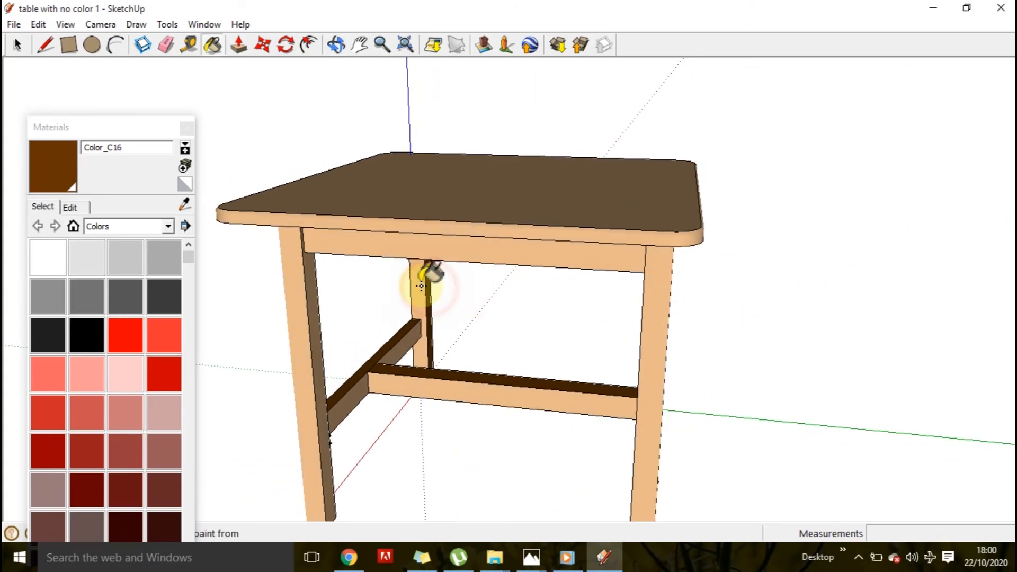
{"action": "left_click", "coordinate": [419, 282]}
Paint the side faces of the leg diagonally opposite the origin and the red-axis leg facing away from the green axis with Color_C16.
{"action": "mouse_move", "coordinate": [433, 339]}
{"action": "middle_mouse_down"}
{"action": "mouse_move", "coordinate": [717, 342]}
{"action": "mouse_move", "coordinate": [819, 325]}
{"action": "middle_mouse_up"}
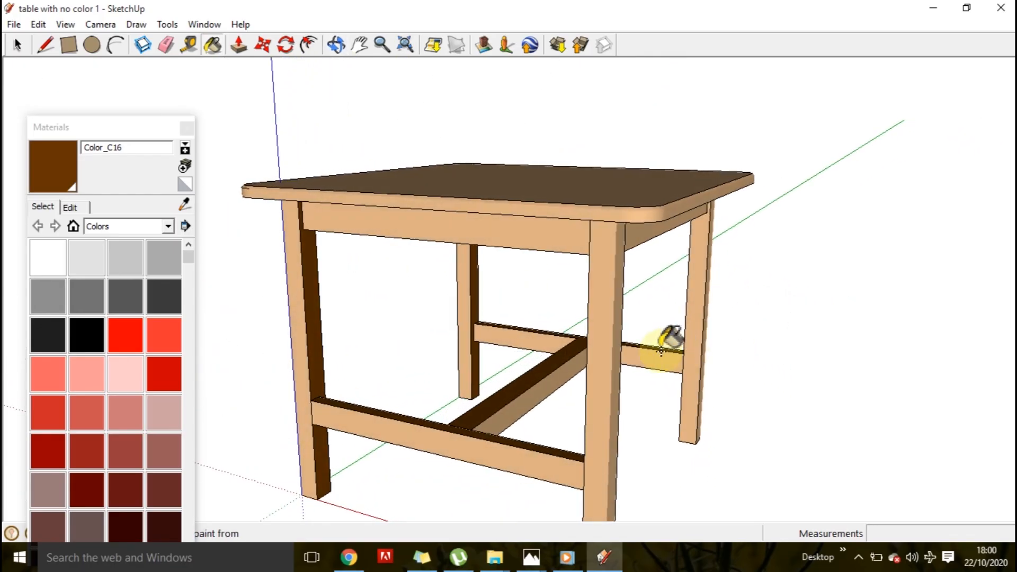
{"action": "left_click", "coordinate": [693, 341]}
{"action": "mouse_move", "coordinate": [586, 337]}
{"action": "middle_mouse_down"}
{"action": "mouse_move", "coordinate": [704, 371]}
{"action": "mouse_move", "coordinate": [734, 368]}
{"action": "mouse_move", "coordinate": [715, 351]}
{"action": "mouse_move", "coordinate": [661, 350]}
{"action": "mouse_move", "coordinate": [490, 311]}
{"action": "mouse_move", "coordinate": [364, 298]}
{"action": "mouse_move", "coordinate": [302, 311]}
{"action": "mouse_move", "coordinate": [323, 336]}
{"action": "mouse_move", "coordinate": [482, 368]}
{"action": "mouse_move", "coordinate": [609, 358]}
{"action": "mouse_move", "coordinate": [604, 409]}
{"action": "mouse_move", "coordinate": [577, 443]}
{"action": "mouse_move", "coordinate": [423, 411]}
{"action": "mouse_move", "coordinate": [310, 365]}
{"action": "mouse_move", "coordinate": [323, 352]}
{"action": "middle_mouse_up"}
{"action": "left_click", "coordinate": [725, 353]}
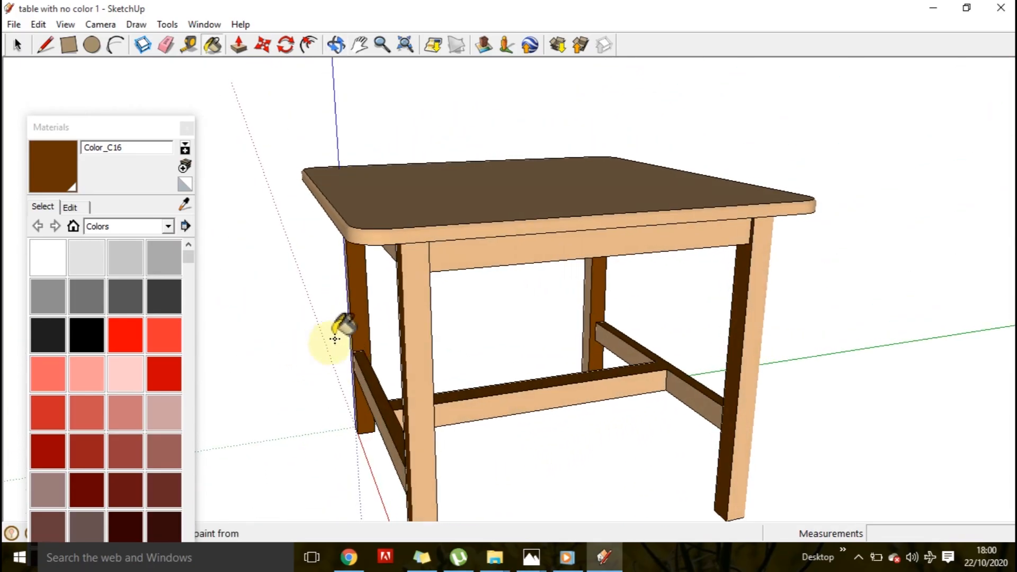
Soften the edges of the whole table with a 34.2-degree angle between normals and deselect the model.
{"action": "scroll", "coordinate": [382, 287], "scroll_direction": "up", "scroll_amount": 3}
{"action": "mouse_move", "coordinate": [381, 289]}
{"action": "middle_mouse_down"}
{"action": "mouse_move", "coordinate": [390, 313]}
{"action": "mouse_move", "coordinate": [570, 347]}
{"action": "mouse_move", "coordinate": [613, 352]}
{"action": "mouse_move", "coordinate": [620, 332]}
{"action": "middle_mouse_up"}
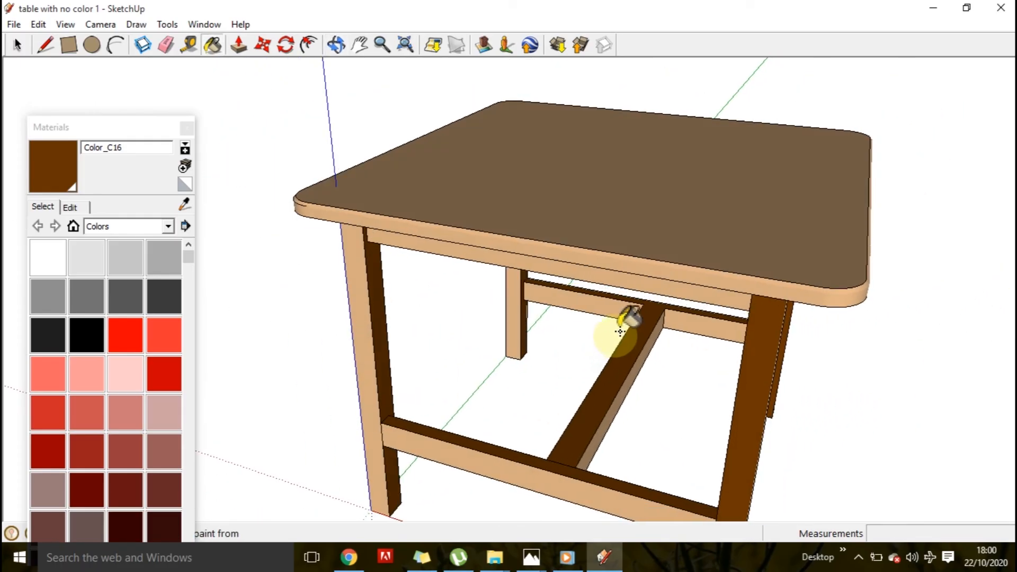
{"action": "scroll", "coordinate": [620, 332], "scroll_direction": "down", "scroll_amount": 2}
{"action": "scroll", "coordinate": [556, 311], "scroll_direction": "down", "scroll_amount": 1}
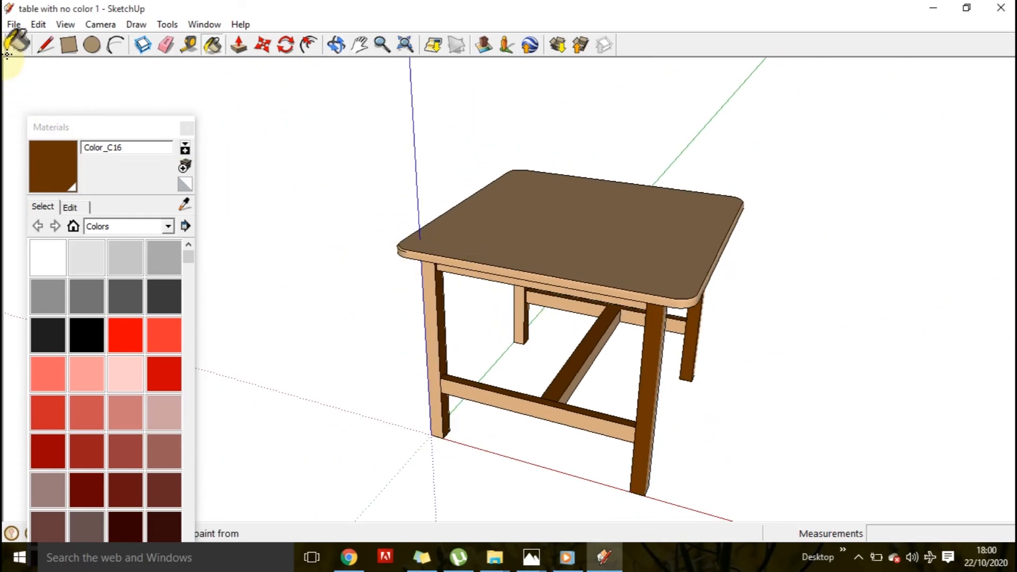
{"action": "left_click", "coordinate": [16, 46]}
{"action": "left_click_drag", "start_coordinate": [312, 155], "coordinate": [795, 464]}
{"action": "left_click_drag", "start_coordinate": [291, 169], "coordinate": [748, 456]}
{"action": "right_click", "coordinate": [583, 229]}
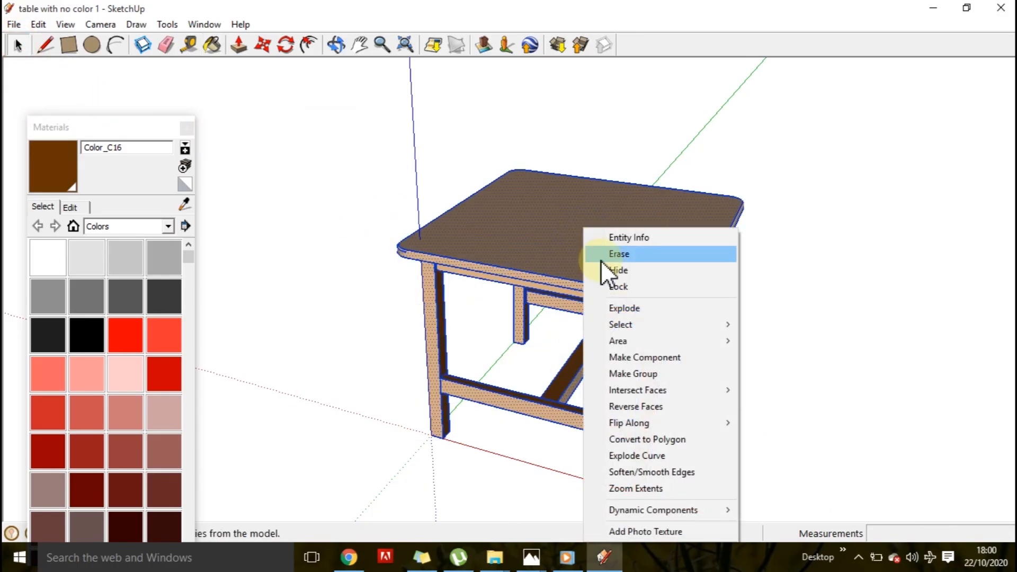
{"action": "left_click", "coordinate": [657, 473]}
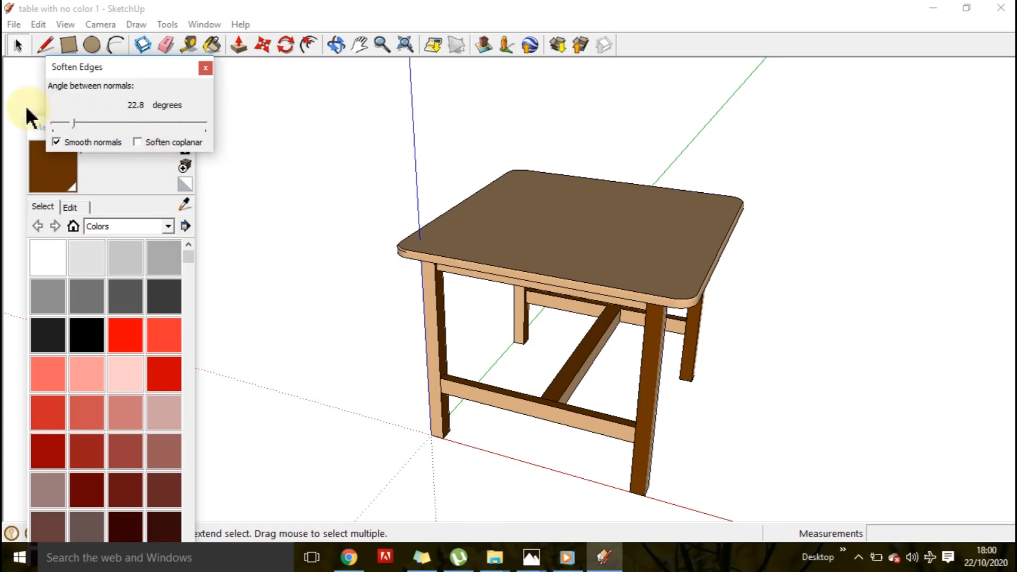
{"action": "left_click_drag", "start_coordinate": [73, 119], "coordinate": [84, 120]}
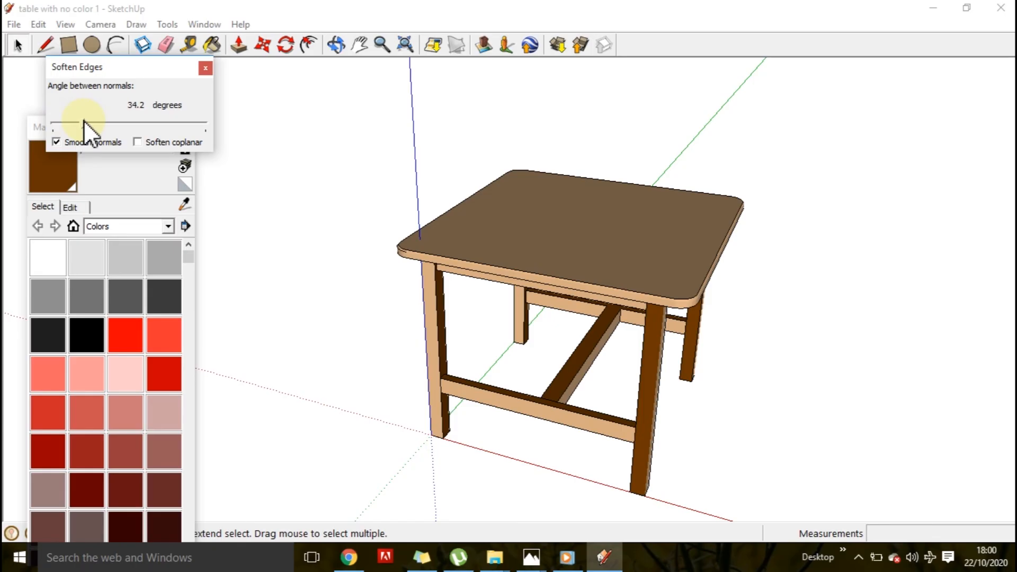
{"action": "left_click", "coordinate": [206, 68]}
{"action": "left_click", "coordinate": [828, 356]}
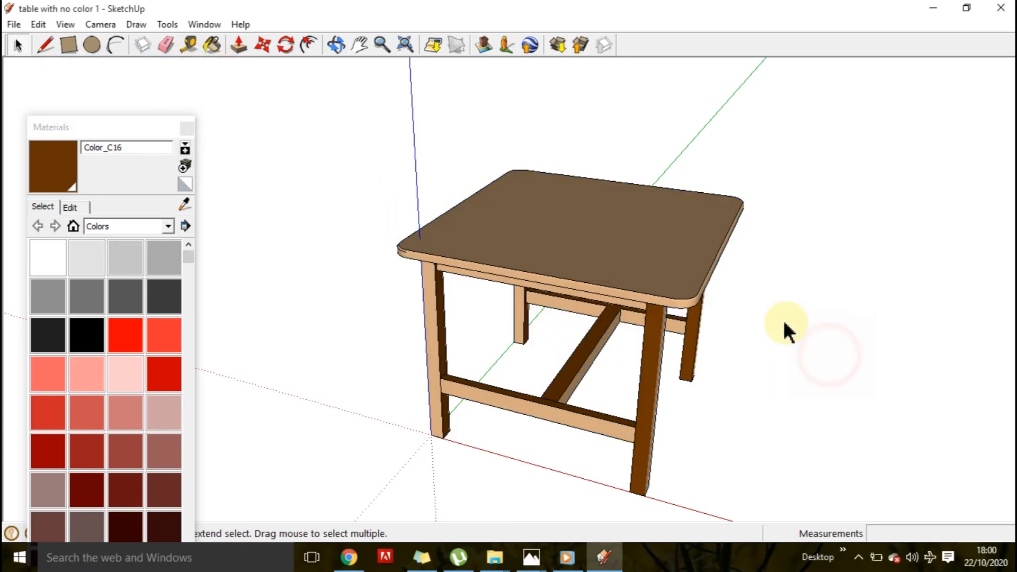
Inspect the painted table from all sides, checking the leg faces, tabletop rim and softened edges.
{"action": "middle_click_drag", "start_coordinate": [782, 311], "coordinate": [519, 237]}
{"action": "scroll", "coordinate": [522, 233], "scroll_direction": "up", "scroll_amount": 4}
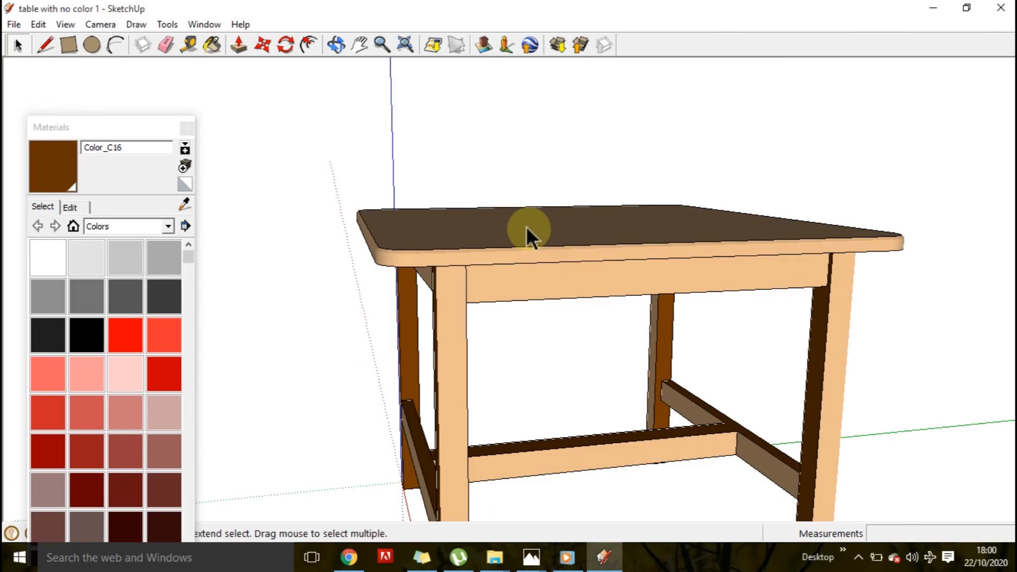
{"action": "middle_click_drag", "start_coordinate": [415, 256], "coordinate": [710, 280]}
{"action": "middle_click_drag", "start_coordinate": [388, 318], "coordinate": [700, 324]}
{"action": "scroll", "coordinate": [701, 323], "scroll_direction": "down", "scroll_amount": 2}
{"action": "middle_click_drag", "start_coordinate": [365, 354], "coordinate": [250, 325]}
{"action": "scroll", "coordinate": [399, 332], "scroll_direction": "up", "scroll_amount": 2}
{"action": "scroll", "coordinate": [692, 340], "scroll_direction": "up", "scroll_amount": 1}
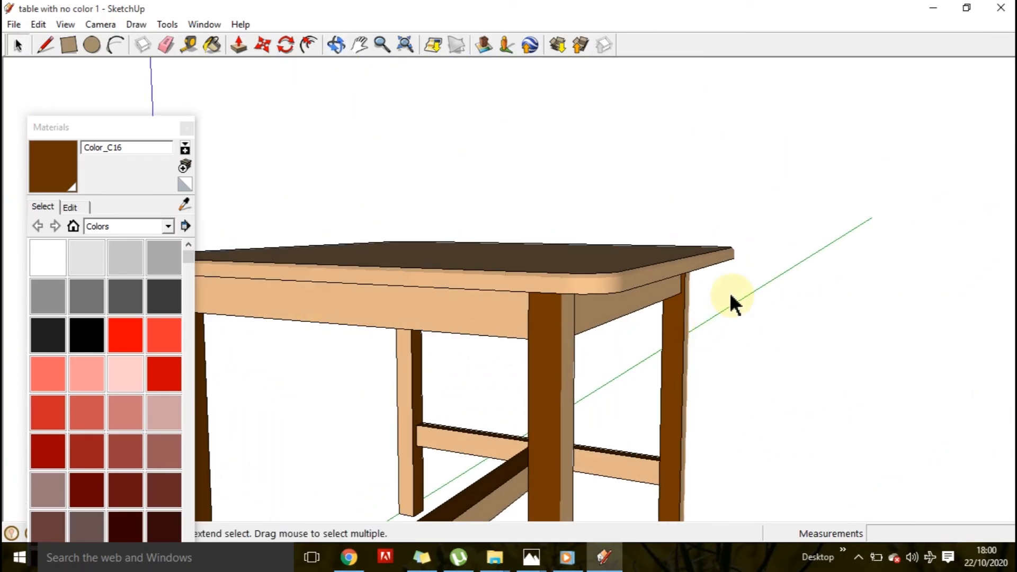
{"action": "scroll", "coordinate": [742, 286], "scroll_direction": "down", "scroll_amount": 1}
{"action": "middle_click_drag", "start_coordinate": [795, 244], "coordinate": [672, 286]}
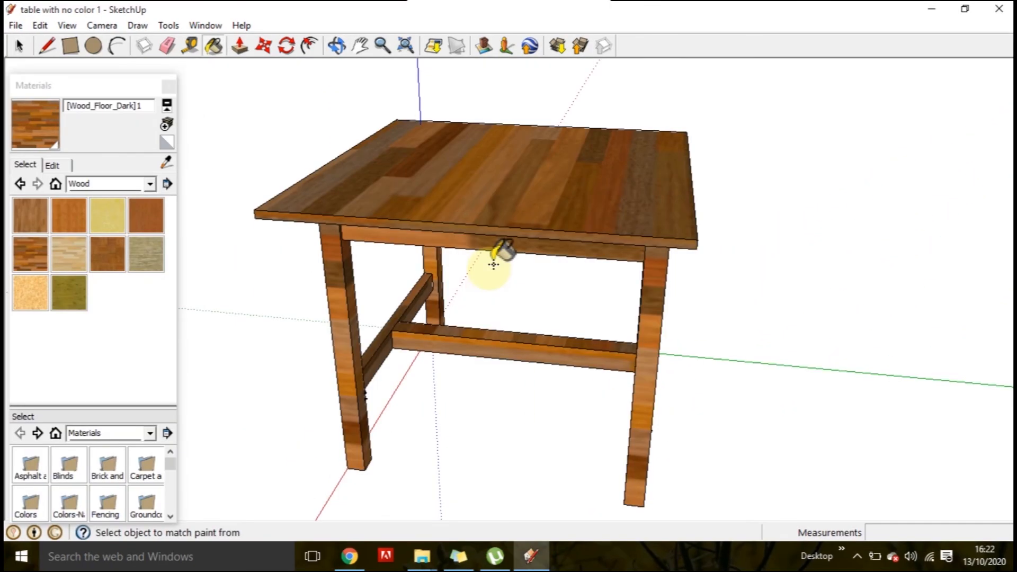
{"action": "middle_click_drag", "start_coordinate": [494, 265], "coordinate": [609, 291]}
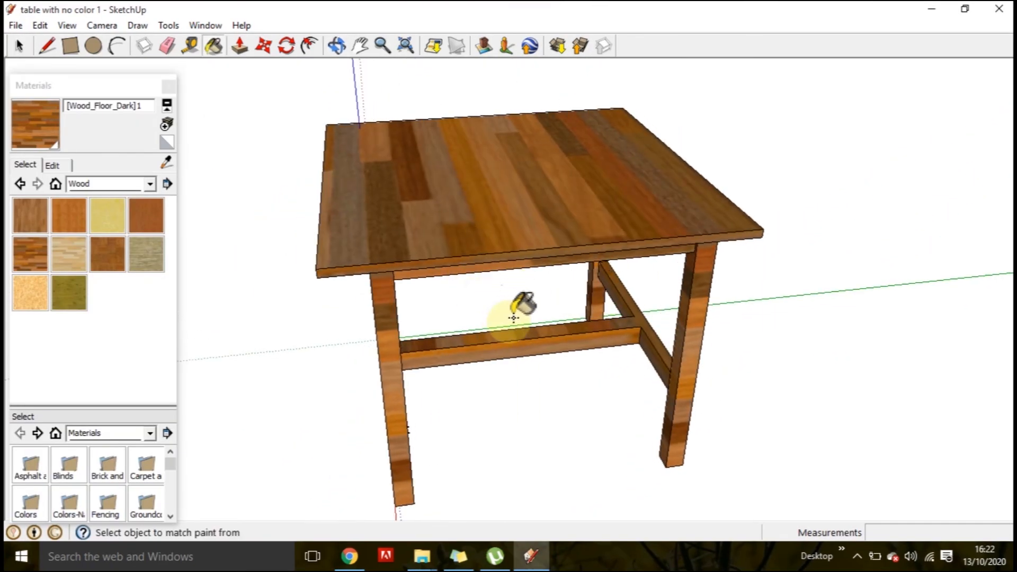